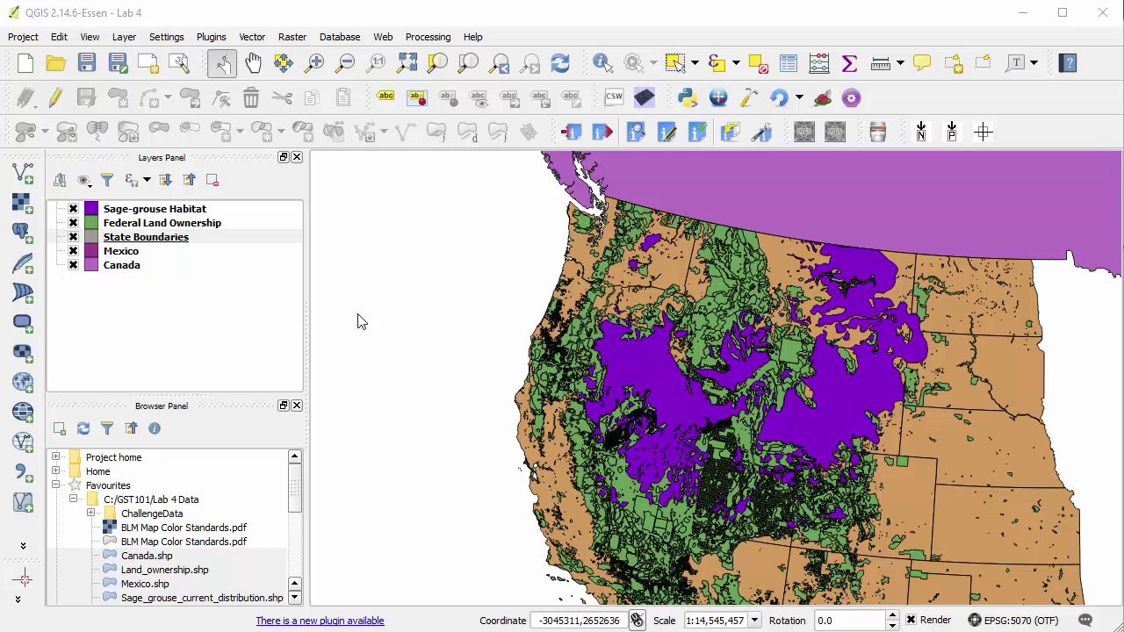
- Set the Canada layer's simple fill colour to hue 0°, saturation 0% and value 90%, and store it as a custom colour
{"action": "left_click", "coordinate": [123, 265]}
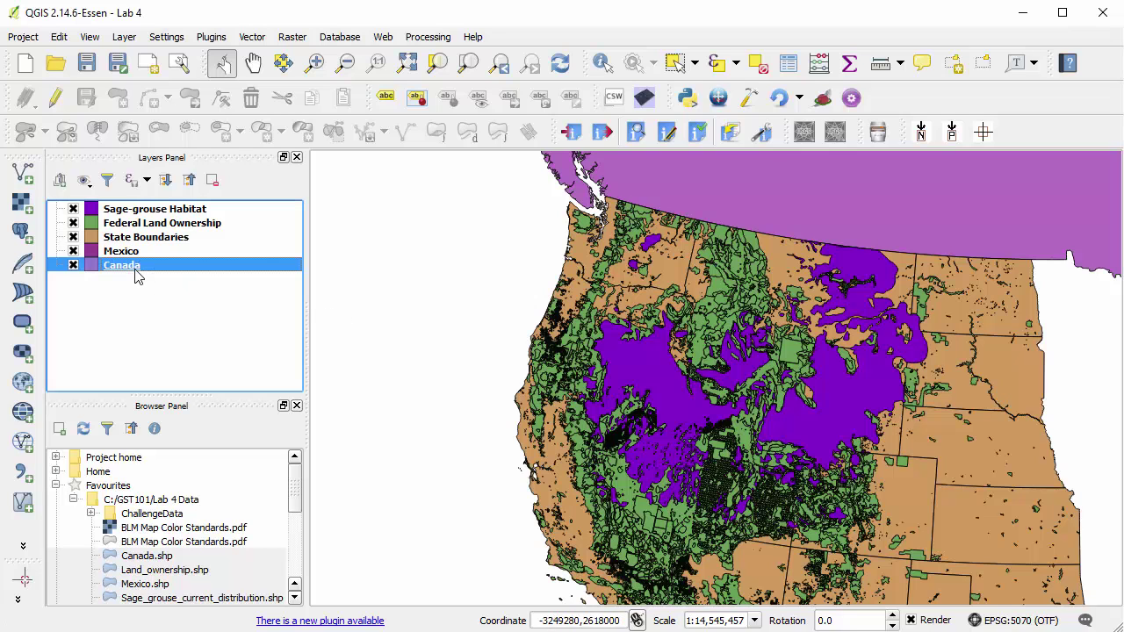
{"action": "double_click", "coordinate": [136, 271]}
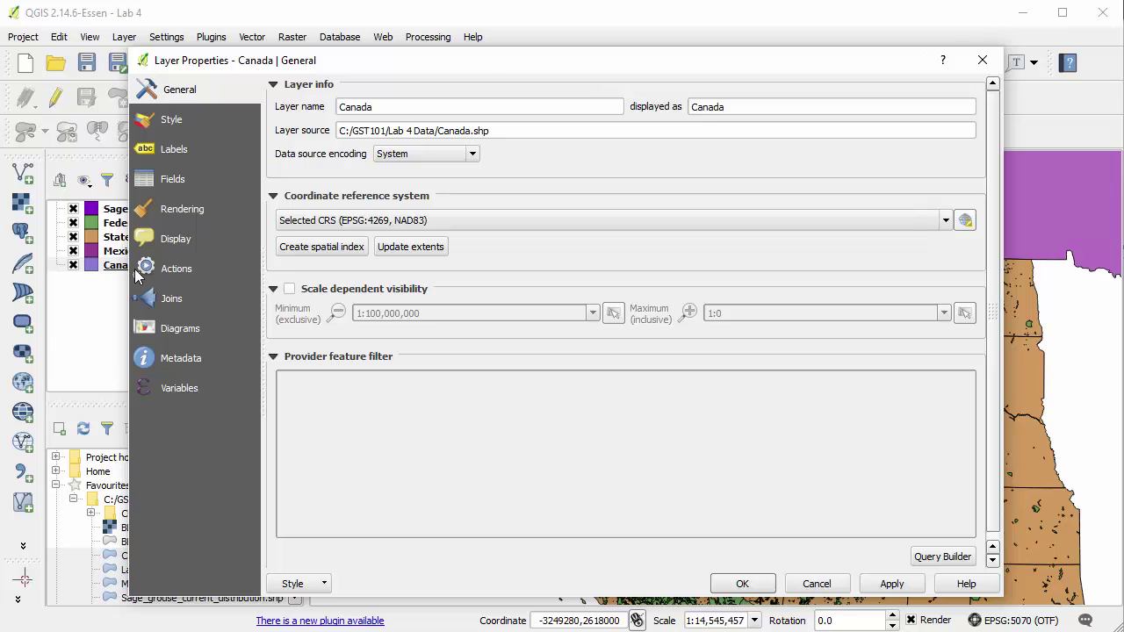
{"action": "left_click", "coordinate": [203, 121]}
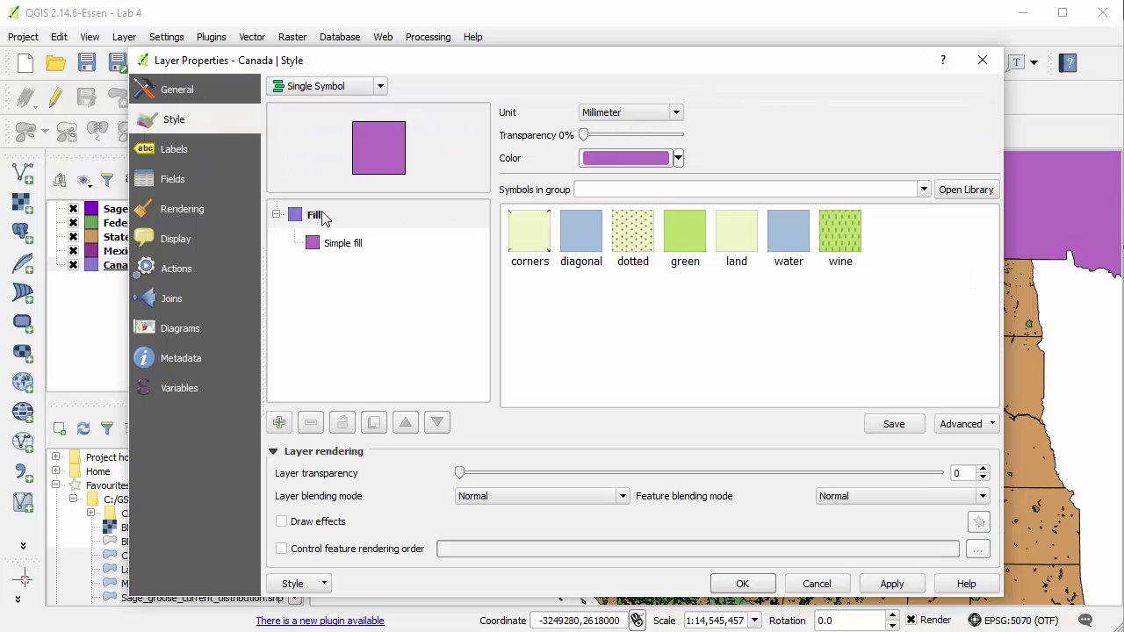
{"action": "left_click", "coordinate": [377, 246]}
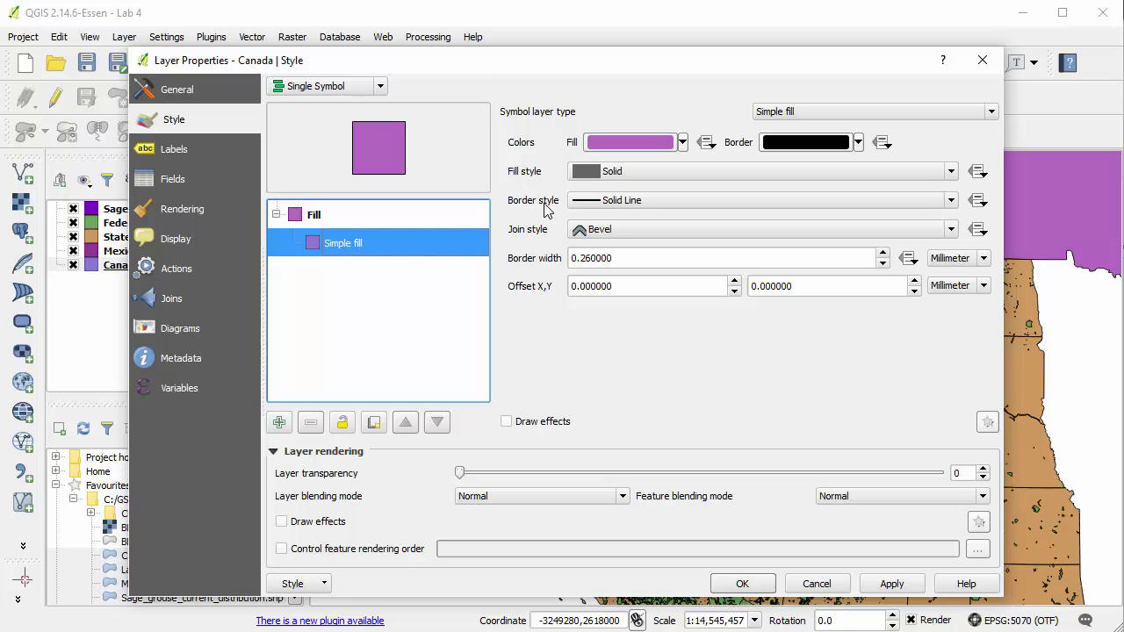
{"action": "left_click", "coordinate": [619, 151]}
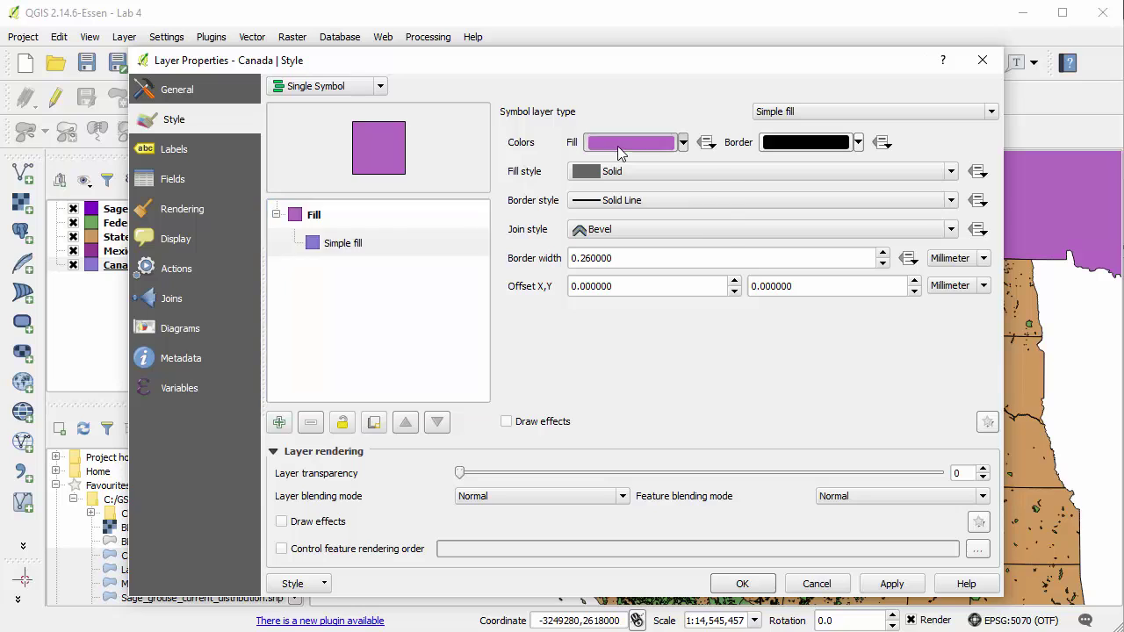
{"action": "left_click_drag", "start_coordinate": [561, 15], "coordinate": [596, 63]}
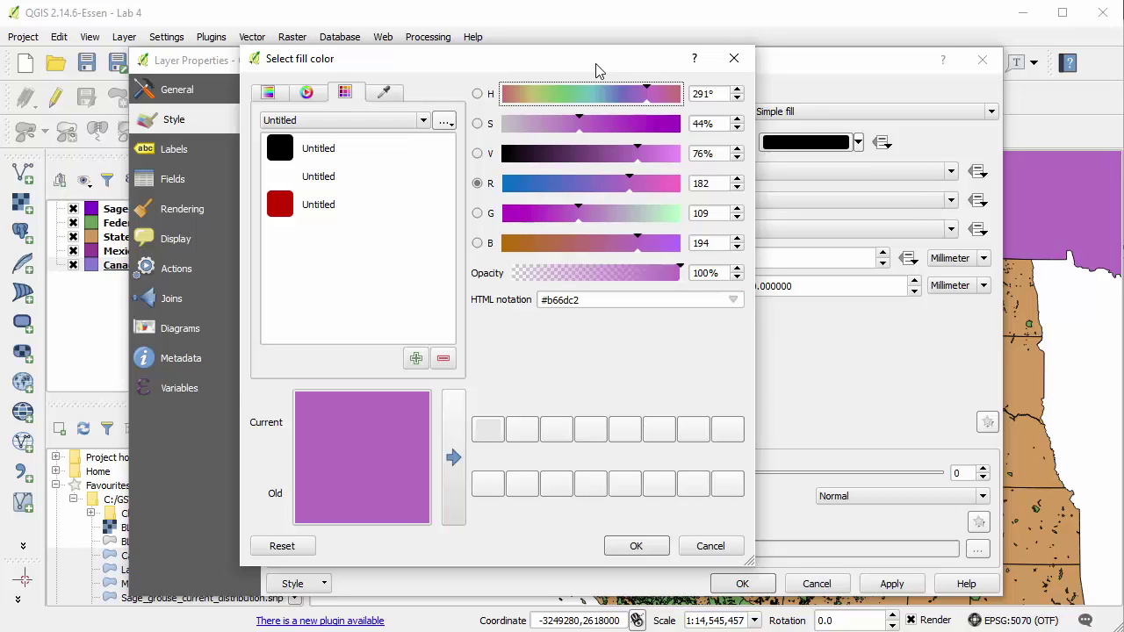
{"action": "left_click_drag", "start_coordinate": [719, 93], "coordinate": [692, 95]}
{"action": "type", "text": "0"}
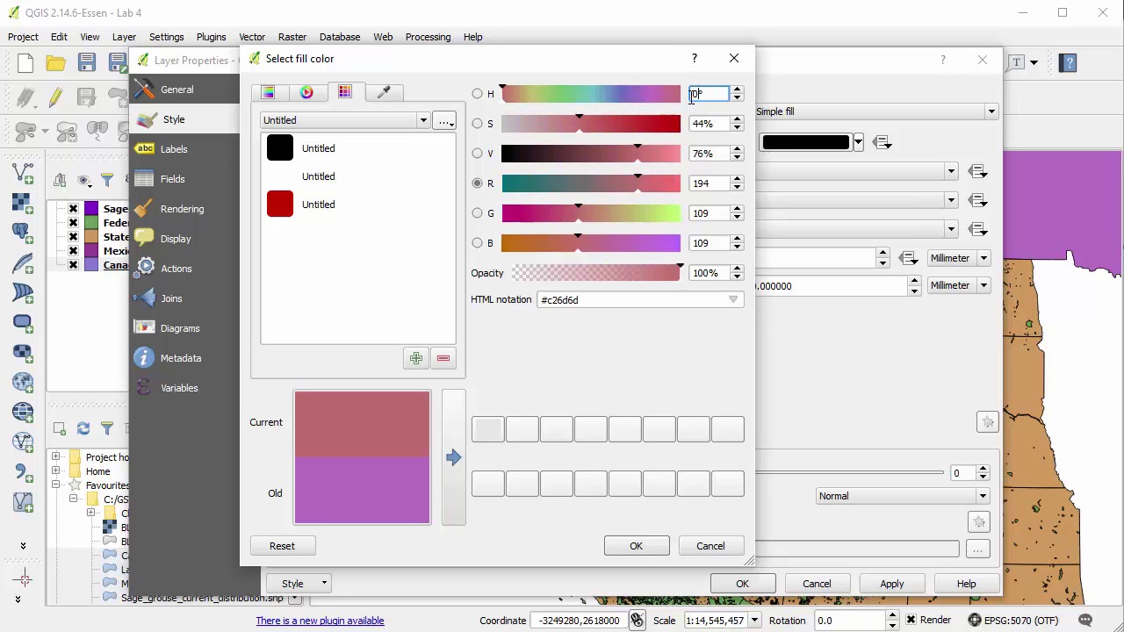
{"action": "key", "text": "Tab"}
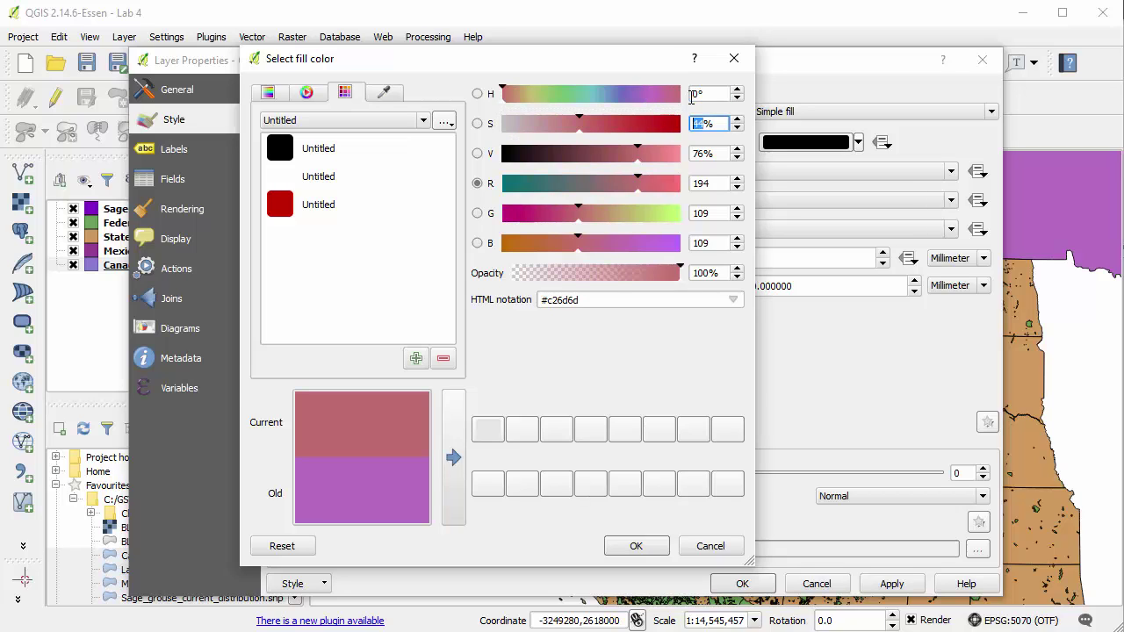
{"action": "type", "text": "0"}
{"action": "key", "text": "Tab"}
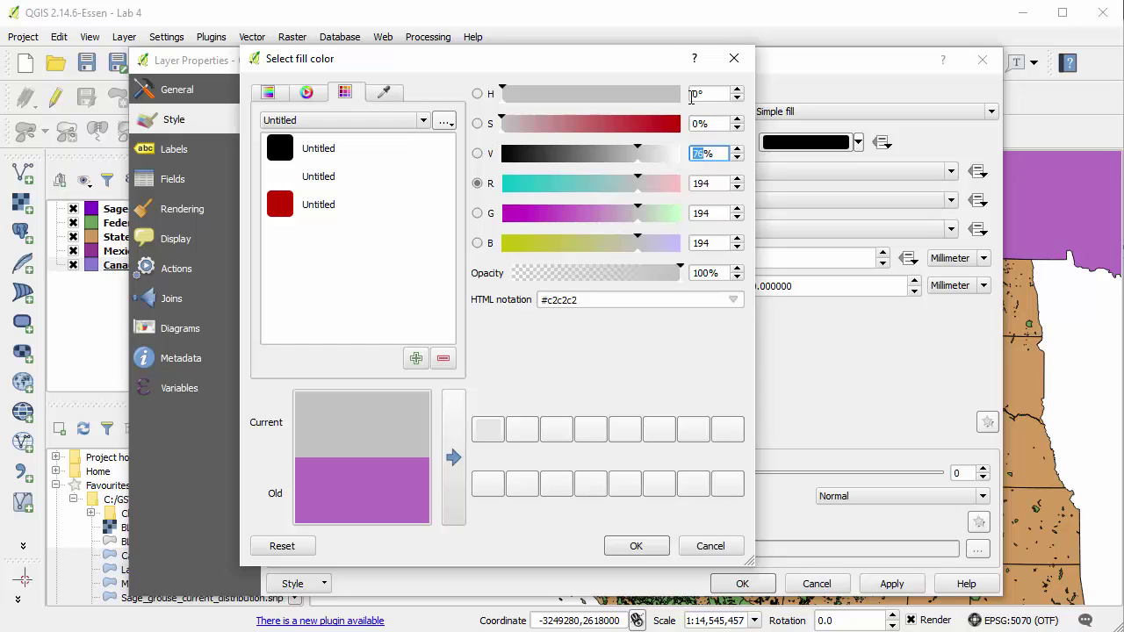
{"action": "type", "text": "90"}
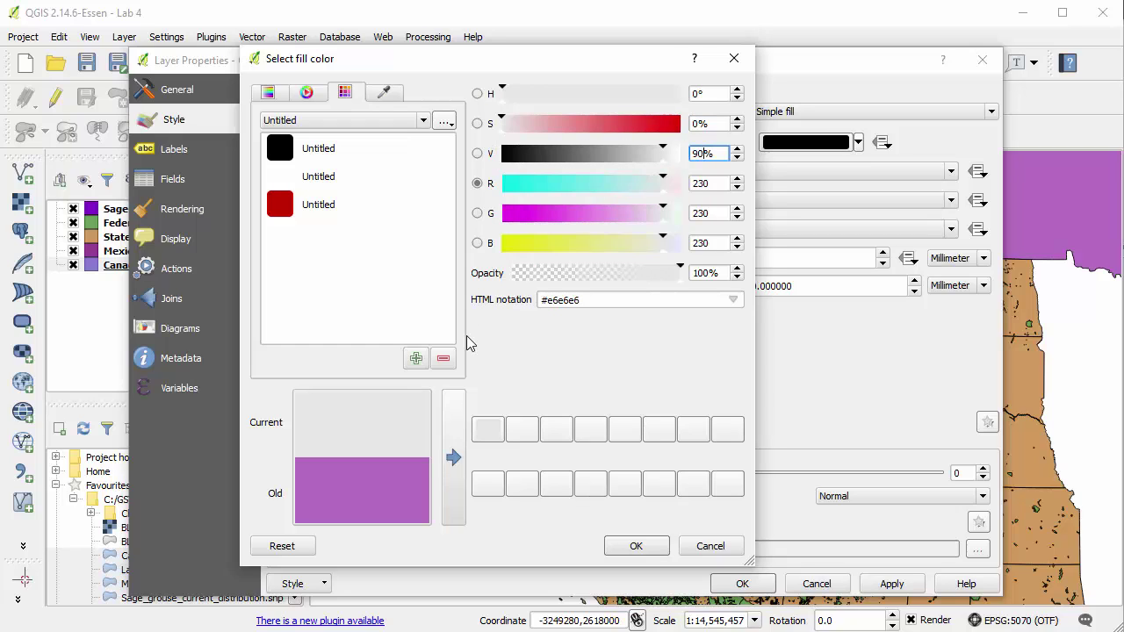
{"action": "left_click", "coordinate": [454, 430]}
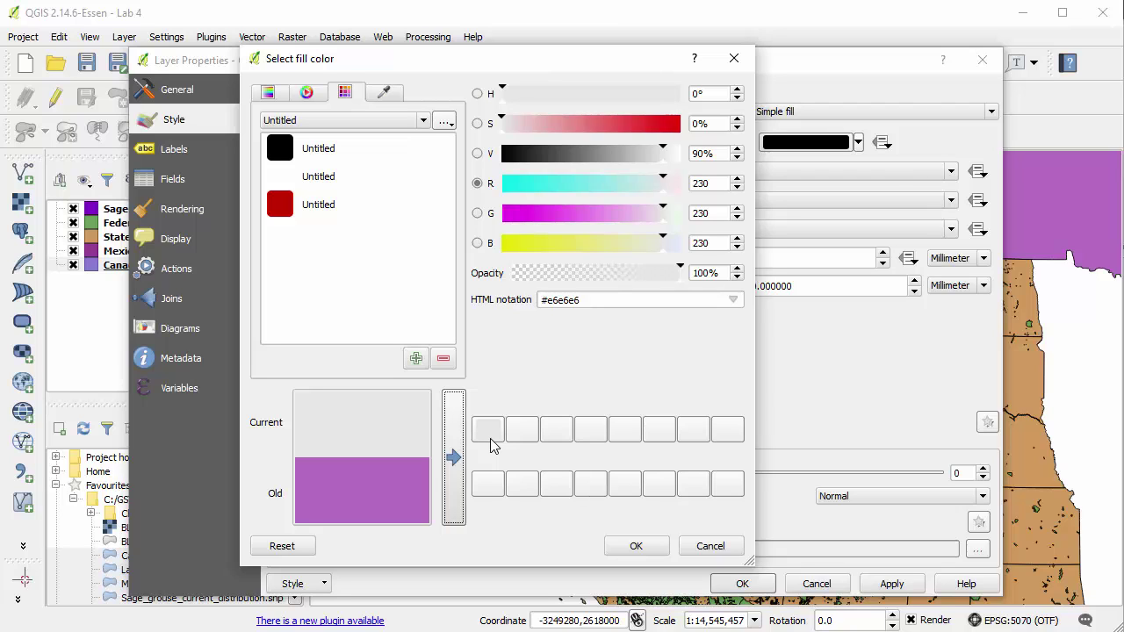
{"action": "left_click", "coordinate": [653, 551]}
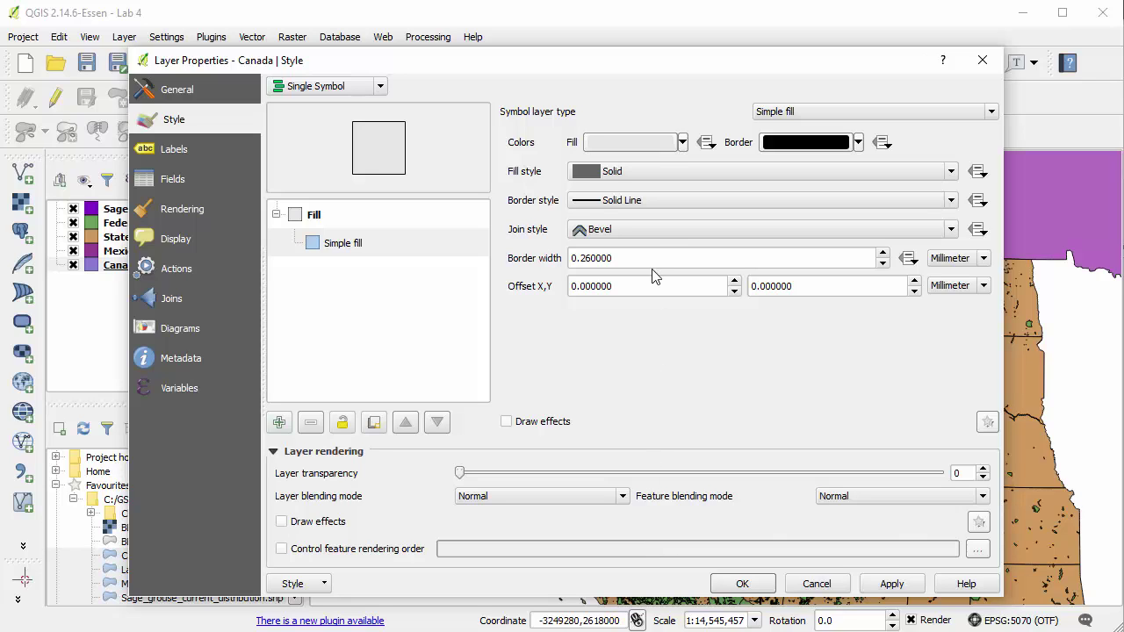
- Choose Solid Line as the Canada layer's border style and accept the layer style
{"action": "left_click", "coordinate": [663, 200]}
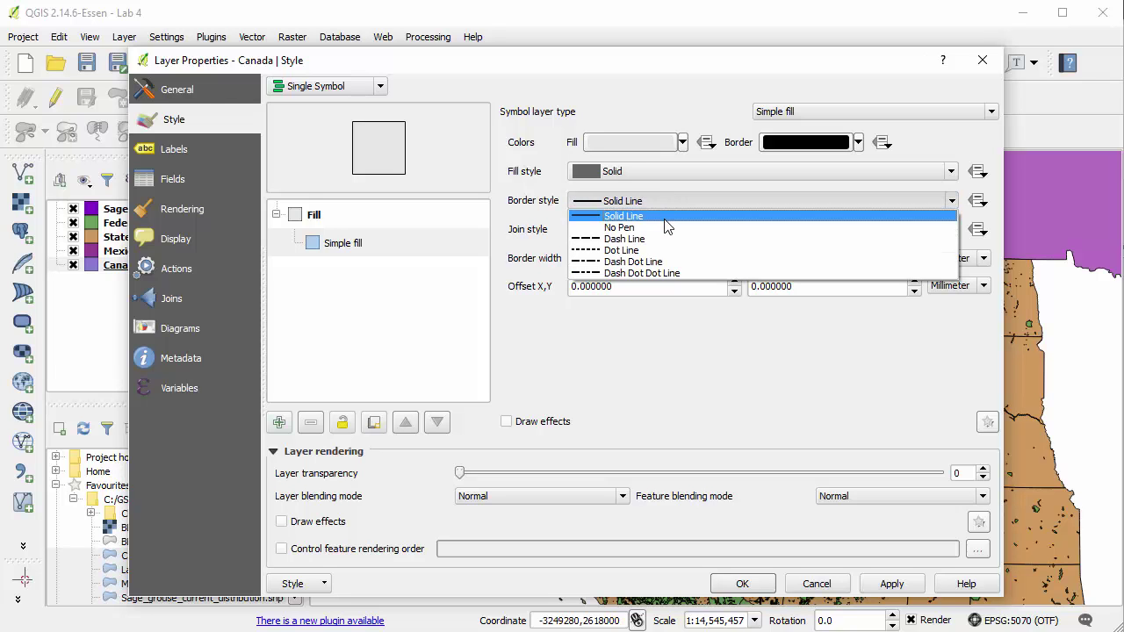
{"action": "left_click", "coordinate": [665, 221]}
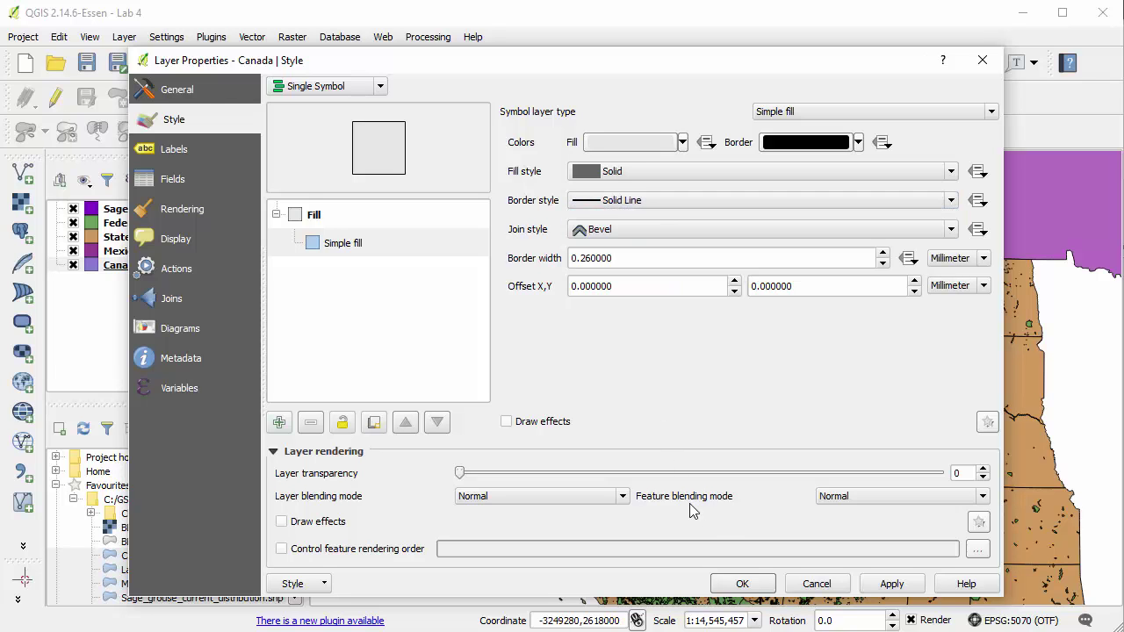
{"action": "left_click", "coordinate": [743, 585]}
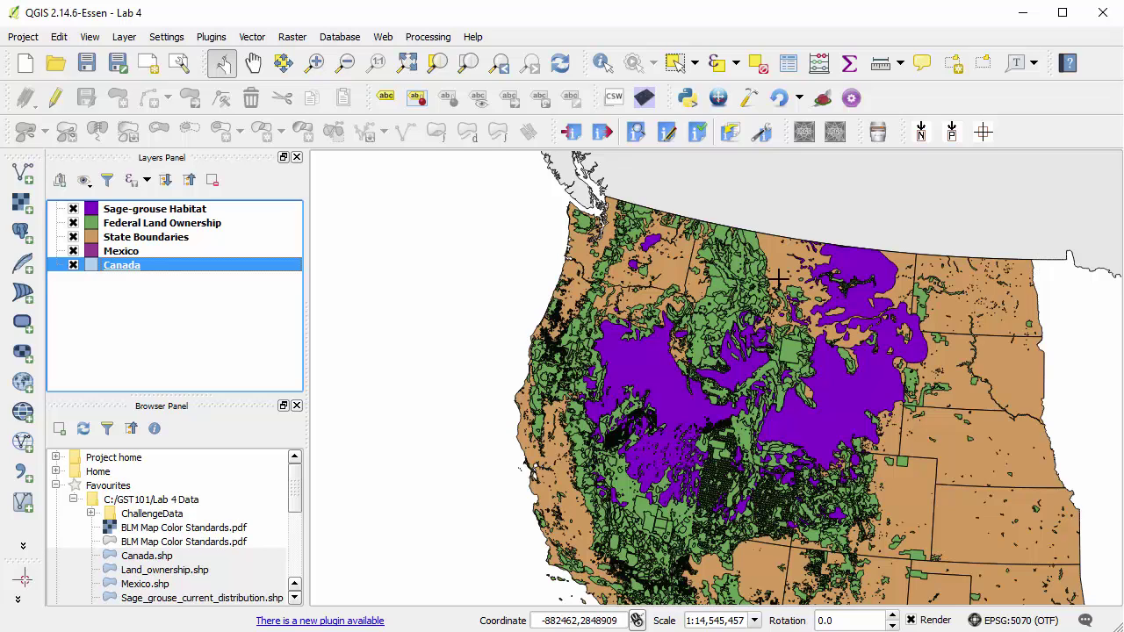
- Set the Mexico layer's simple fill to the stored light grey custom colour, #e6e6e6
{"action": "left_click", "coordinate": [127, 254]}
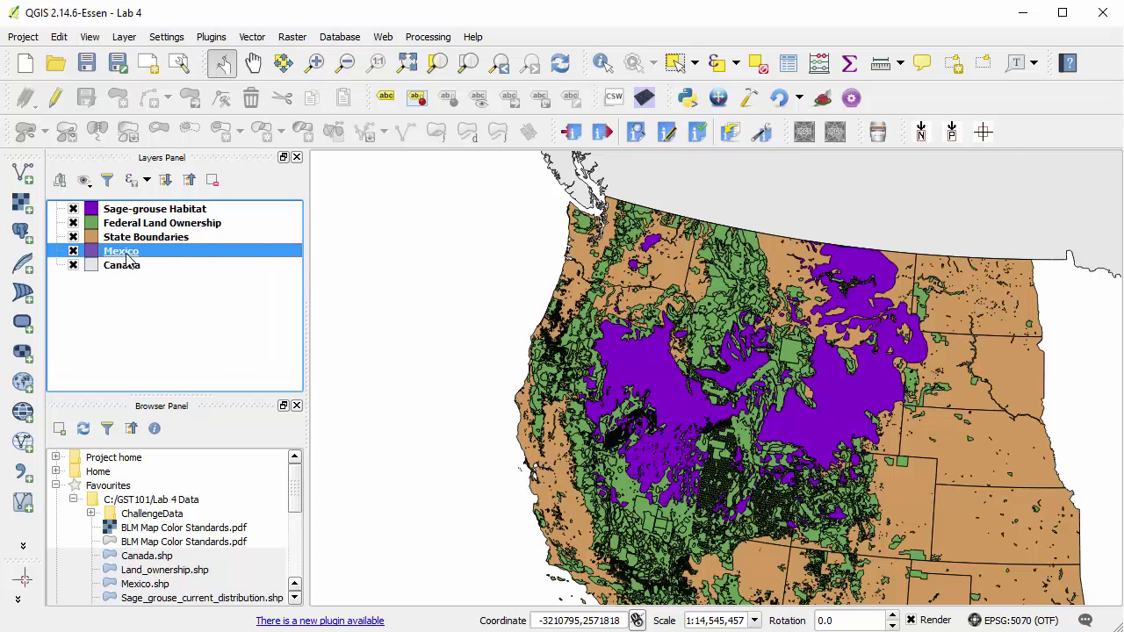
{"action": "double_click", "coordinate": [128, 255]}
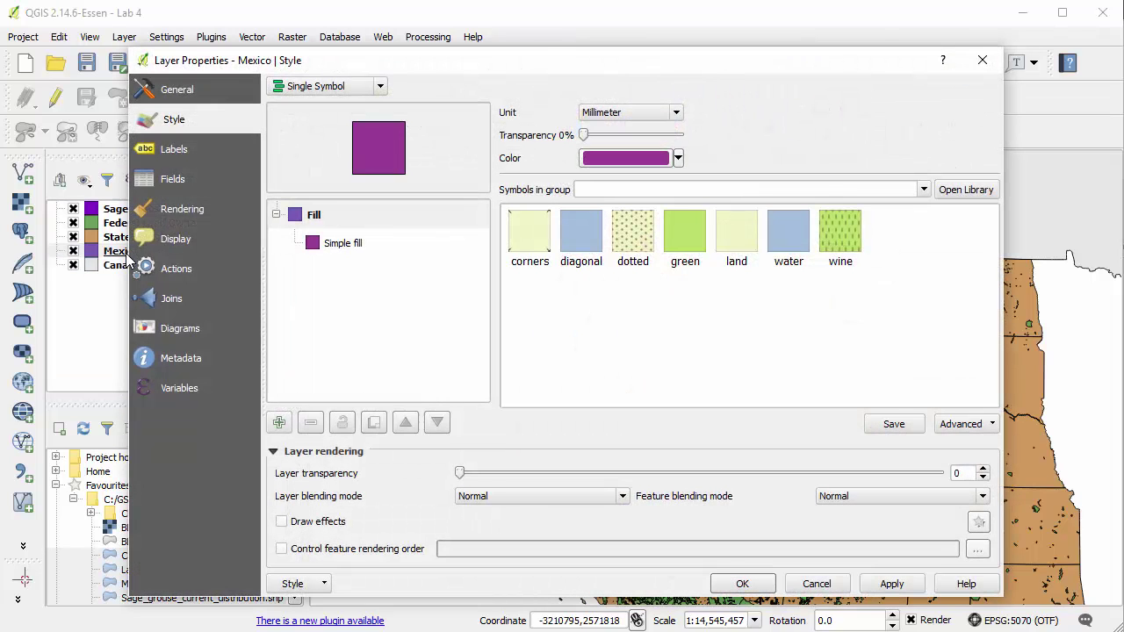
{"action": "left_click", "coordinate": [404, 244]}
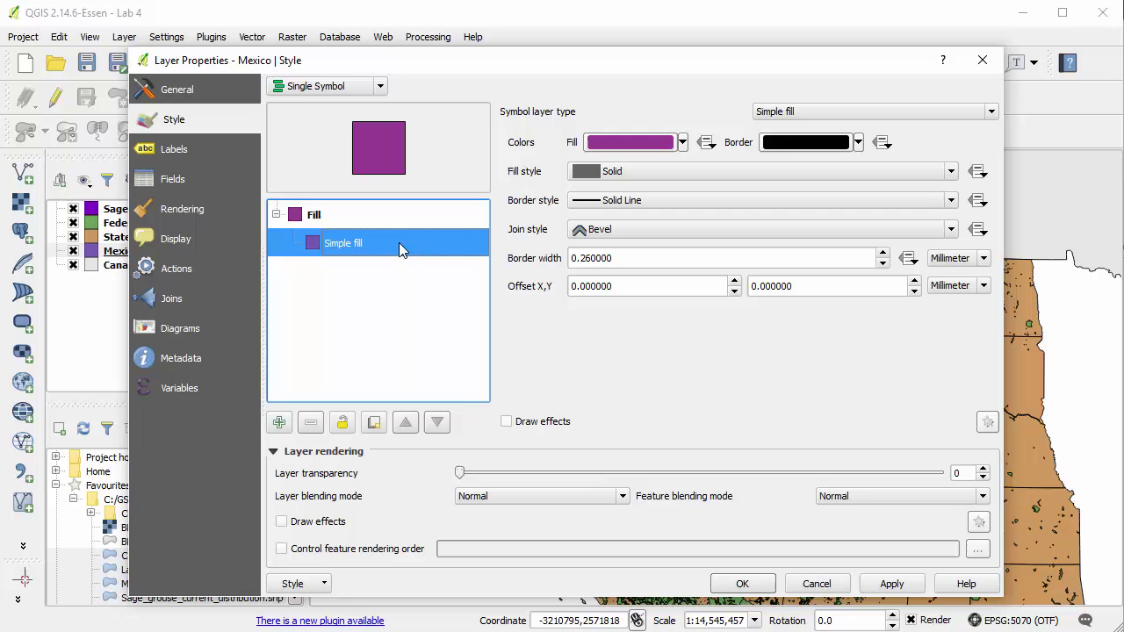
{"action": "left_click", "coordinate": [606, 145]}
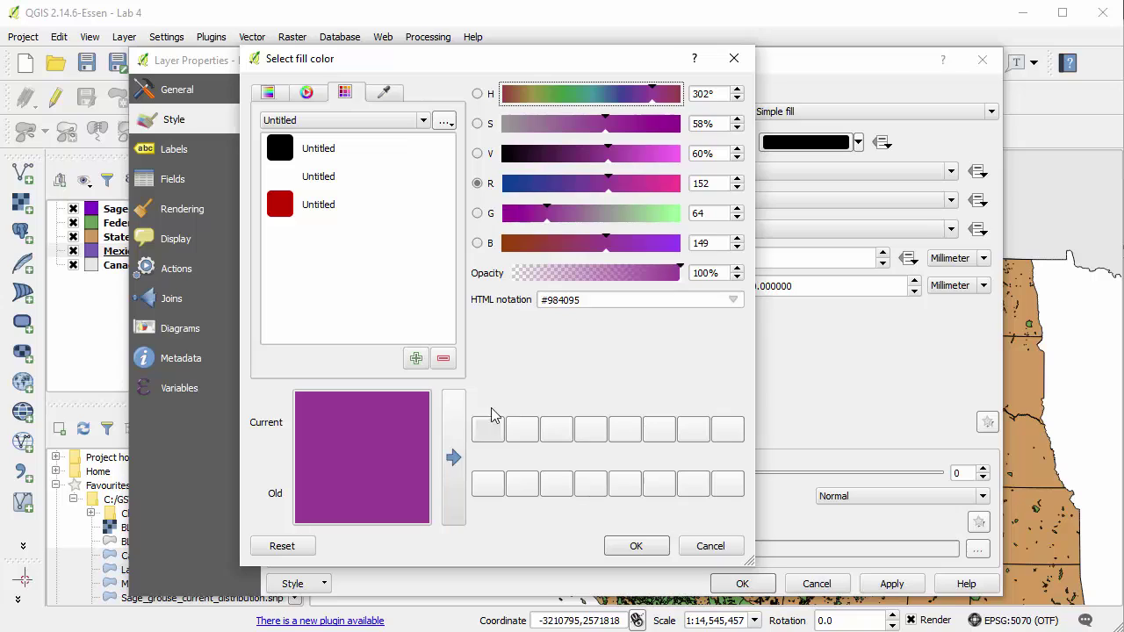
{"action": "left_click", "coordinate": [483, 436]}
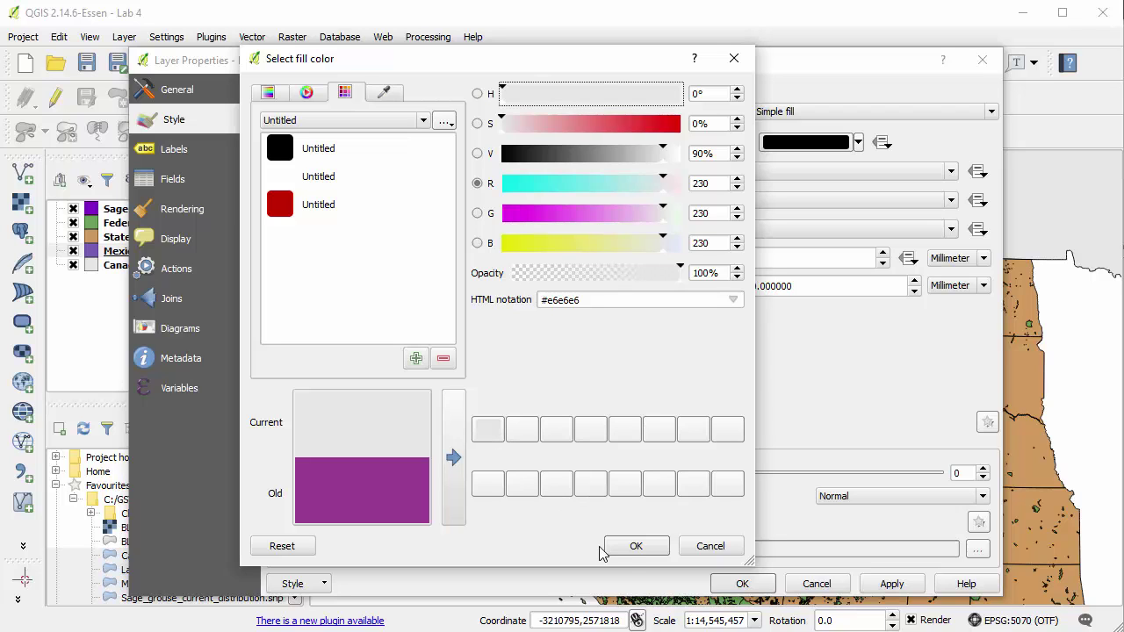
{"action": "left_click", "coordinate": [631, 550]}
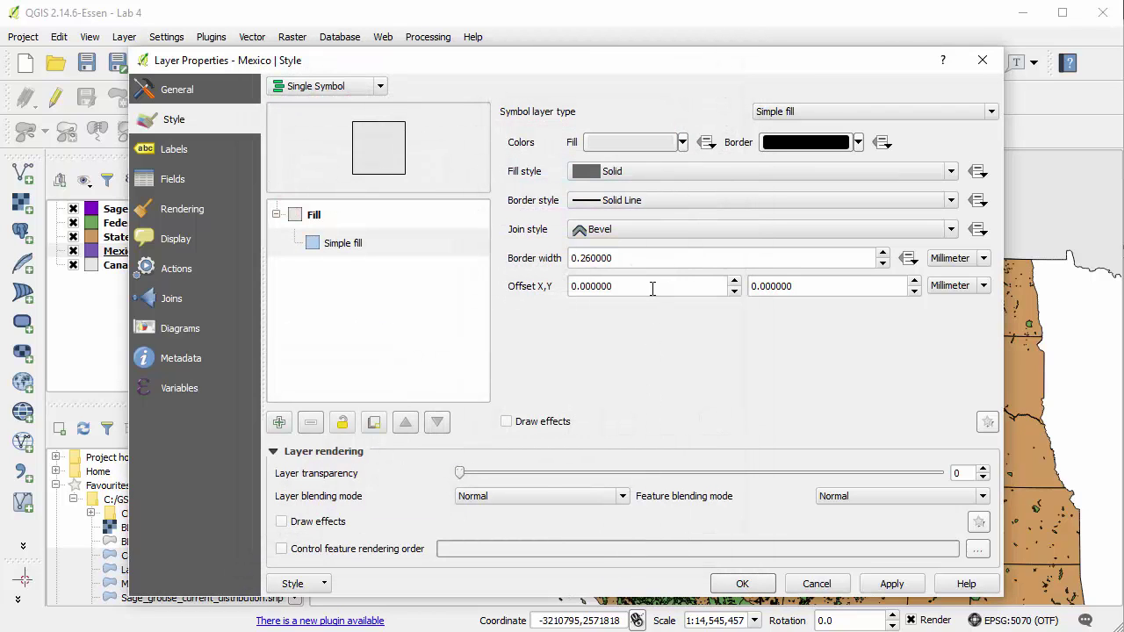
- Keep Solid Line as the Mexico layer's border style and accept the layer style
{"action": "left_click", "coordinate": [666, 200]}
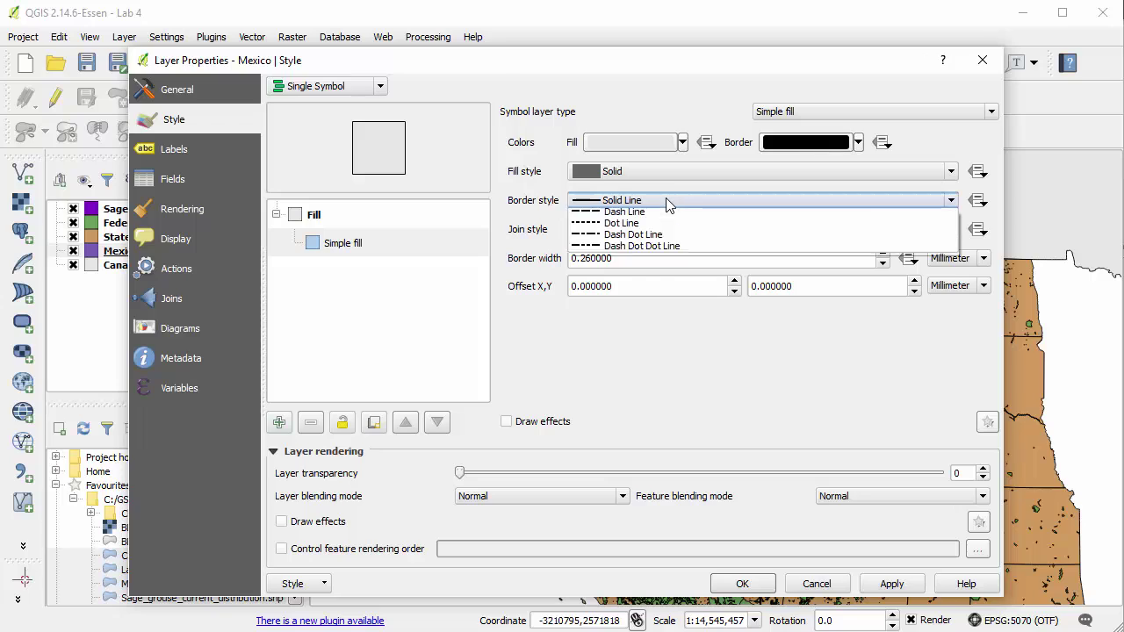
{"action": "left_click", "coordinate": [666, 200]}
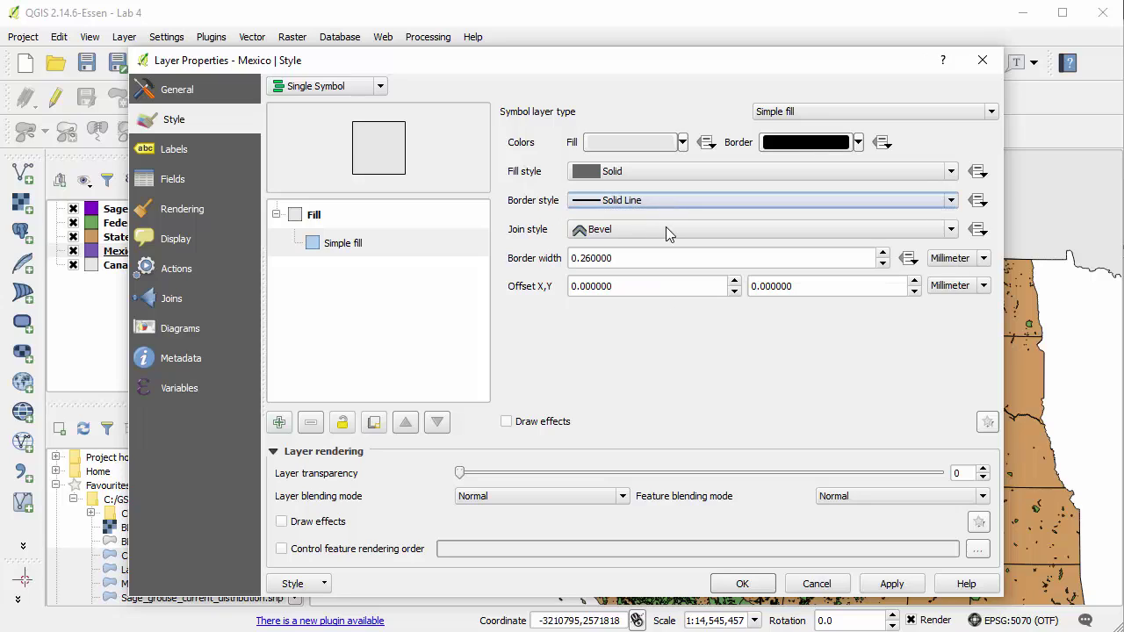
{"action": "left_click", "coordinate": [742, 584]}
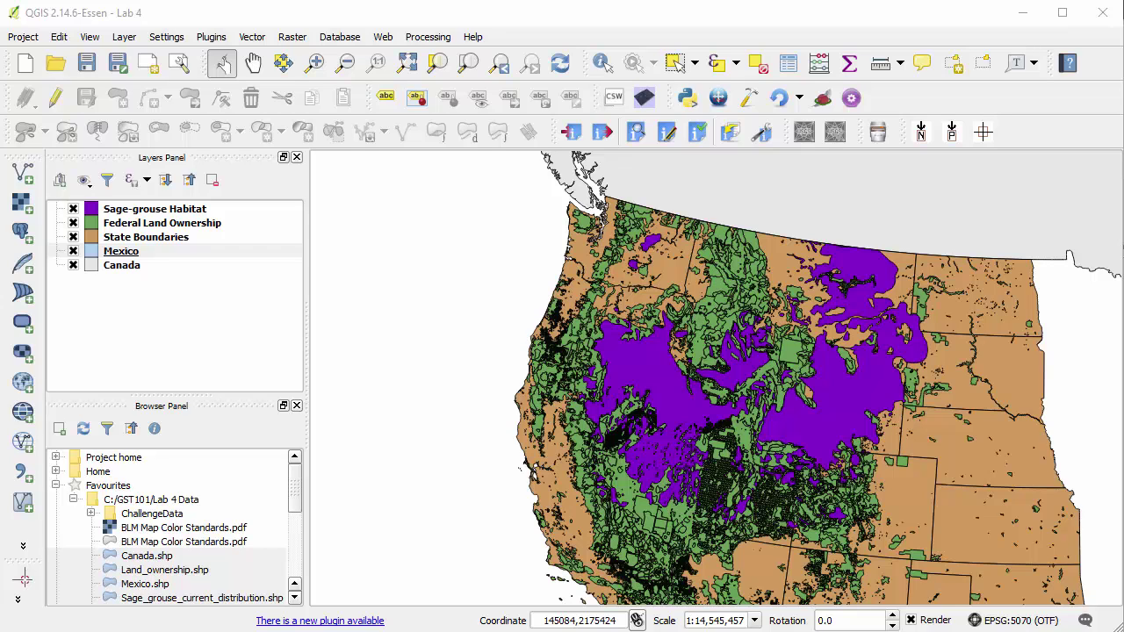
- Open the fill colour selection for the State Boundaries layer's simple fill
{"action": "left_click", "coordinate": [149, 246]}
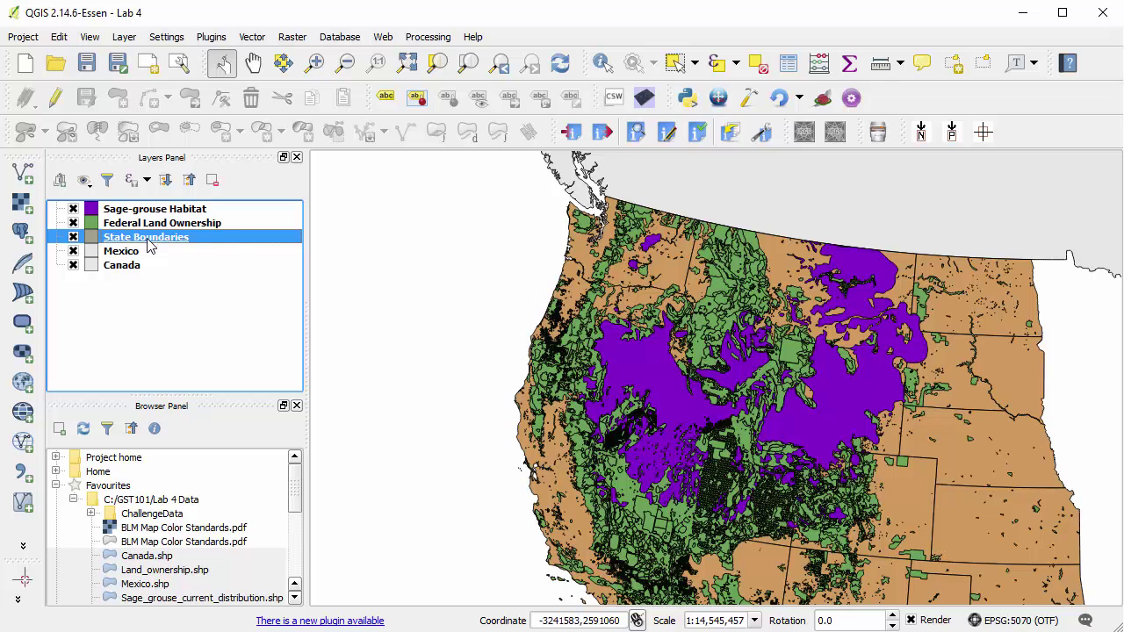
{"action": "double_click", "coordinate": [151, 239]}
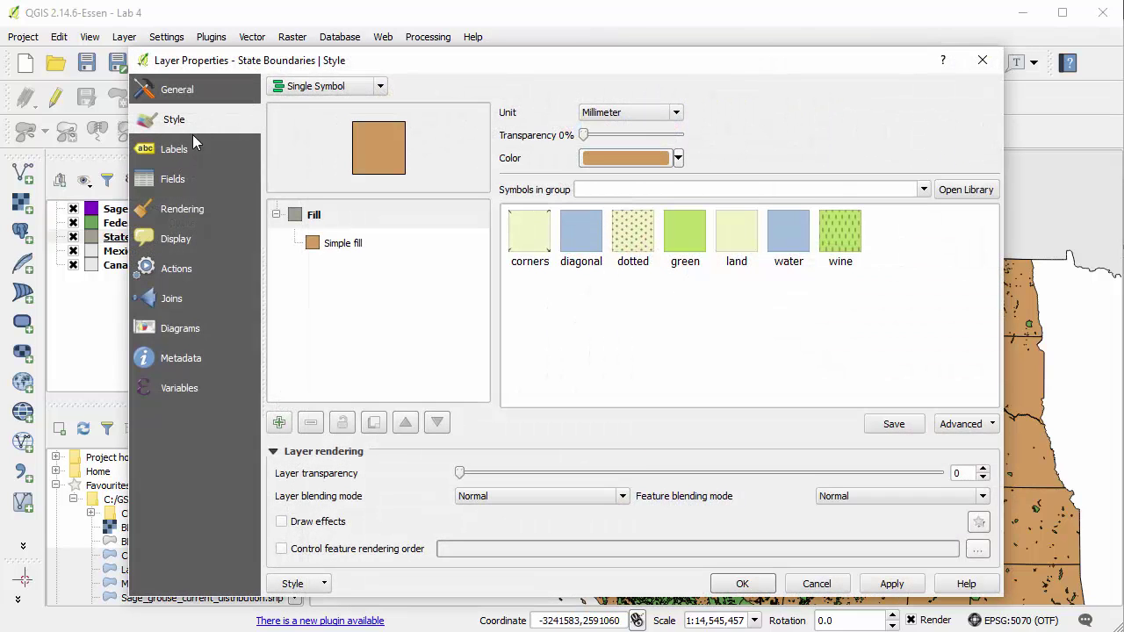
{"action": "left_click", "coordinate": [349, 246]}
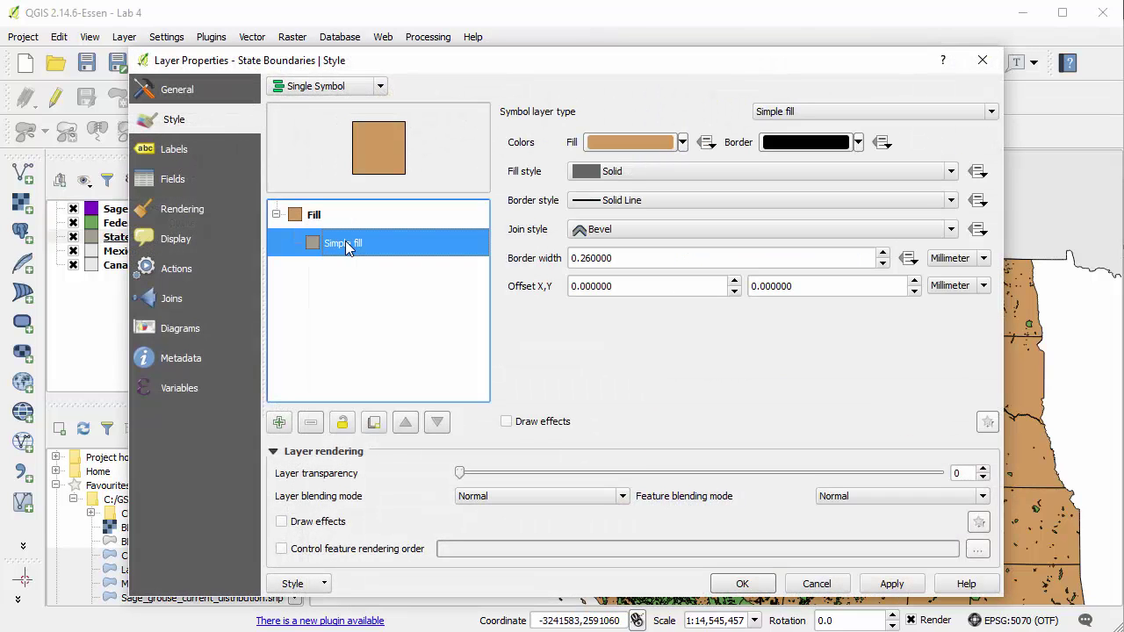
{"action": "left_click", "coordinate": [623, 142]}
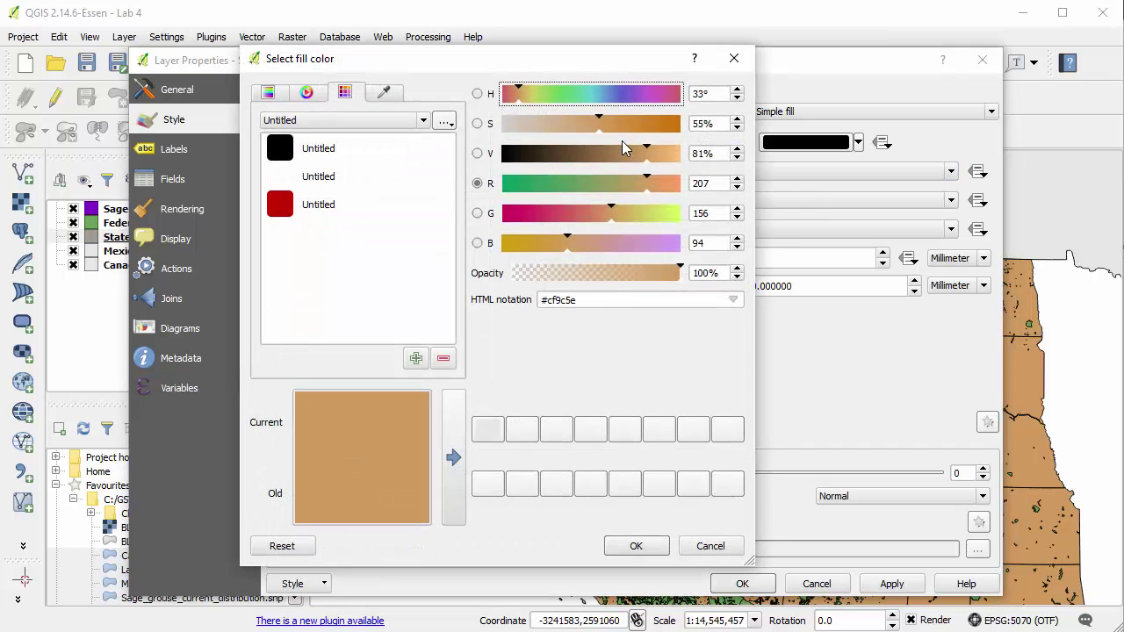
{"action": "left_click", "coordinate": [268, 94]}
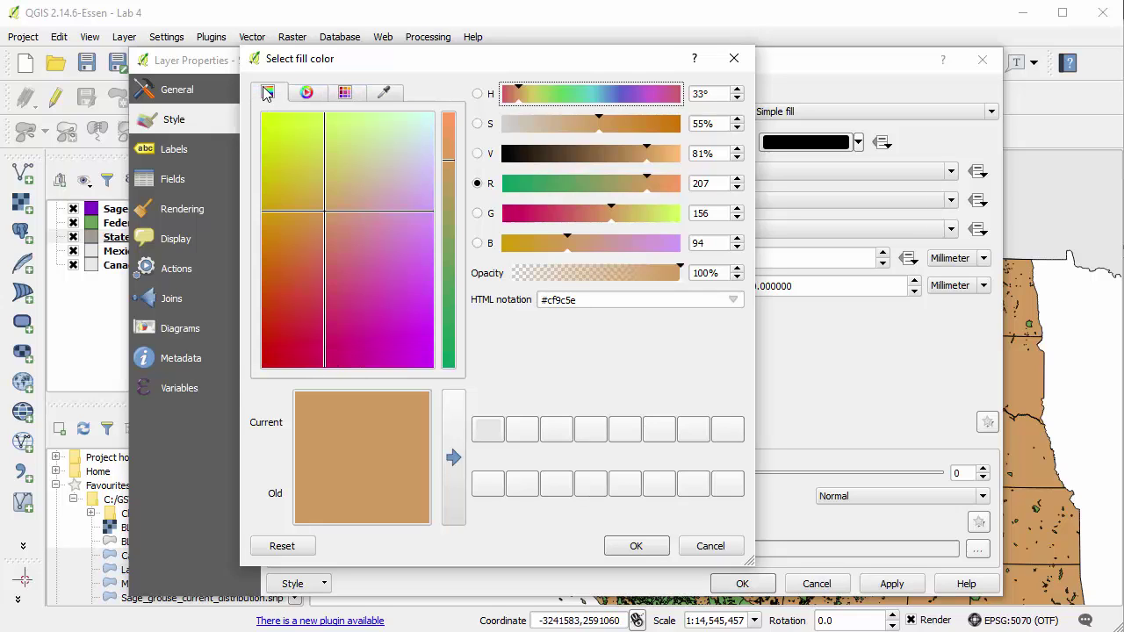
{"action": "left_click", "coordinate": [307, 93]}
{"action": "left_click", "coordinate": [347, 94]}
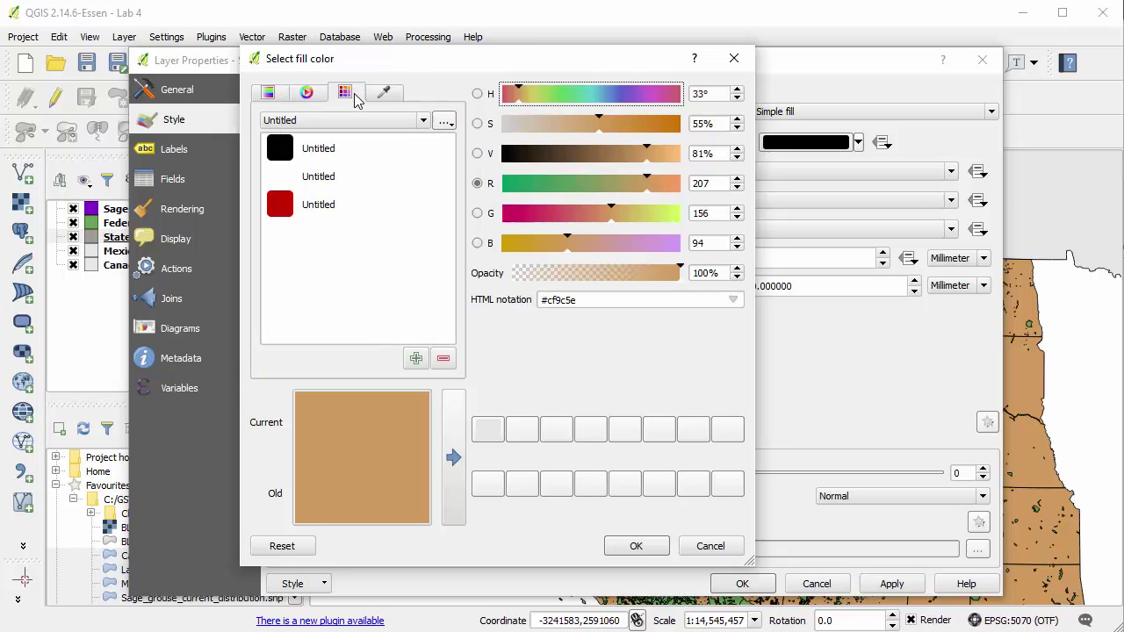
{"action": "left_click", "coordinate": [309, 95]}
{"action": "left_click", "coordinate": [273, 96]}
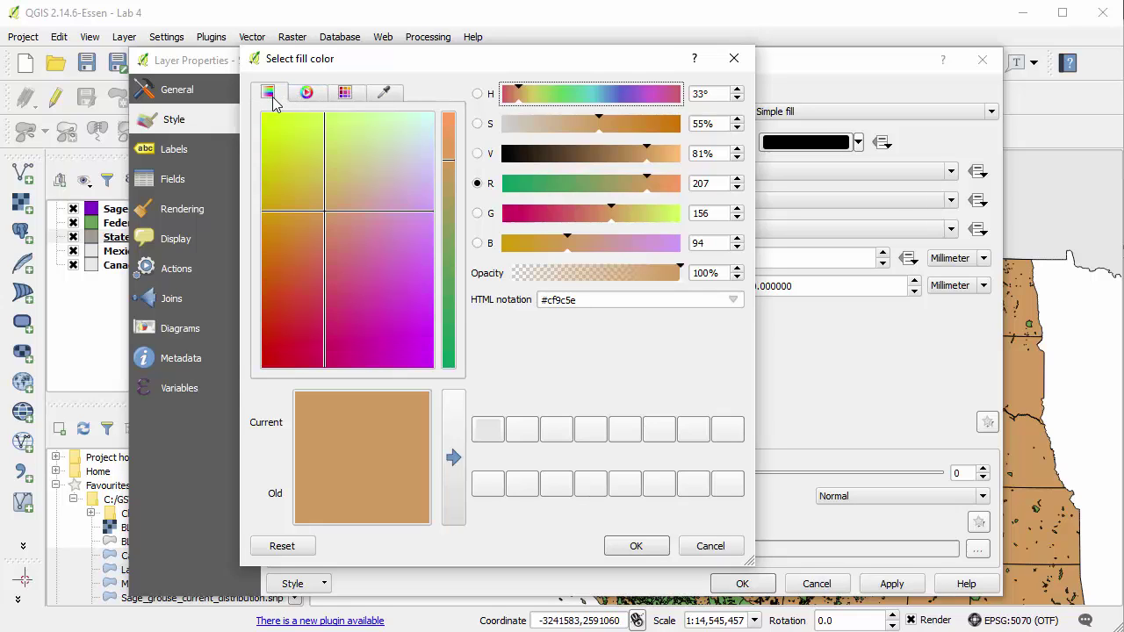
- Set the State Boundaries layer's simple fill to white, #ffffff, from the Standard colors palette
{"action": "left_click_drag", "start_coordinate": [326, 216], "coordinate": [201, 387]}
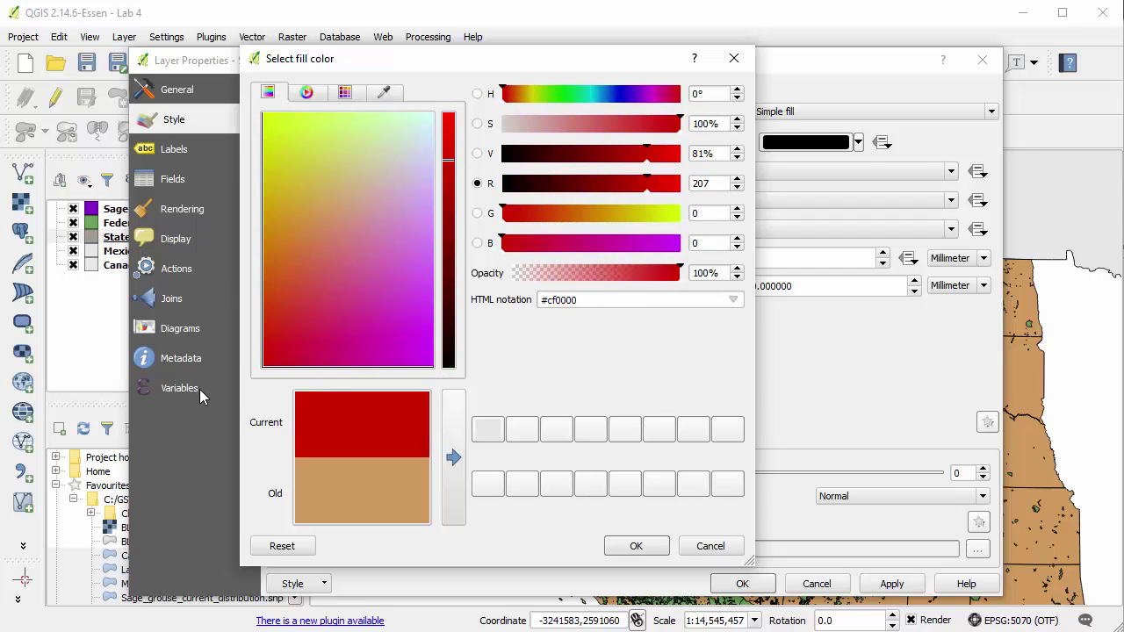
{"action": "left_click", "coordinate": [306, 92]}
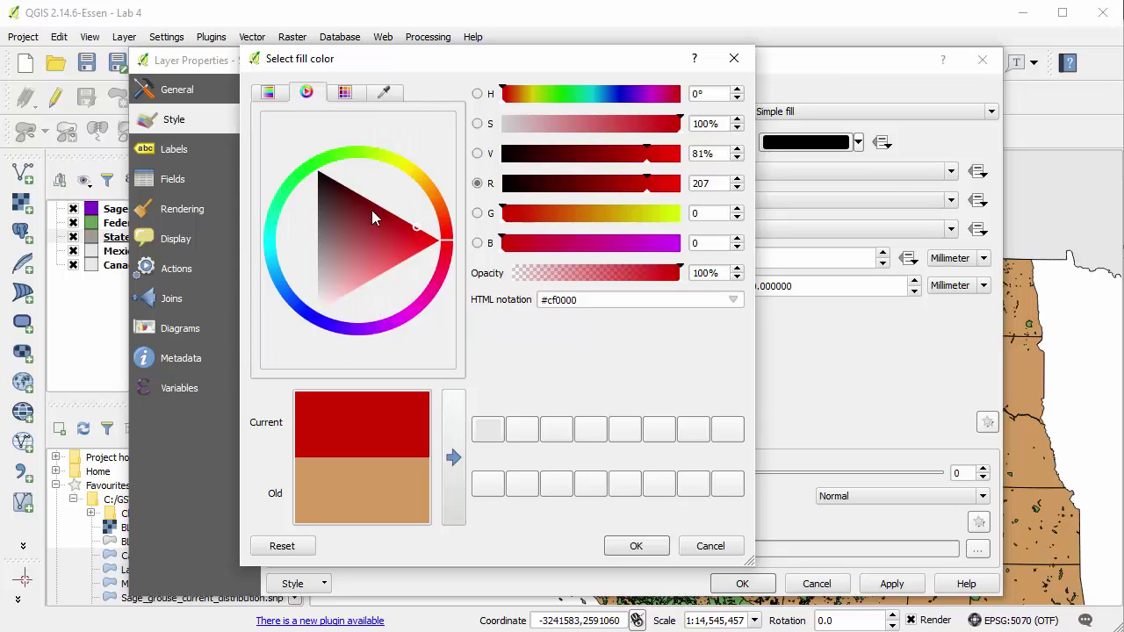
{"action": "left_click_drag", "start_coordinate": [416, 233], "coordinate": [316, 318]}
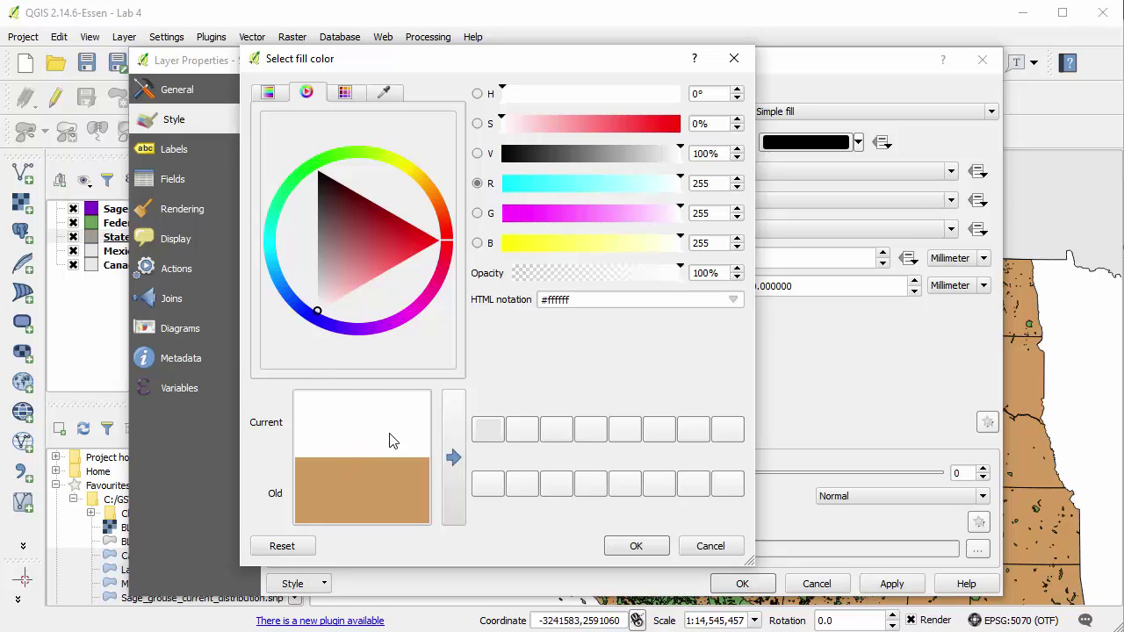
{"action": "left_click", "coordinate": [346, 95]}
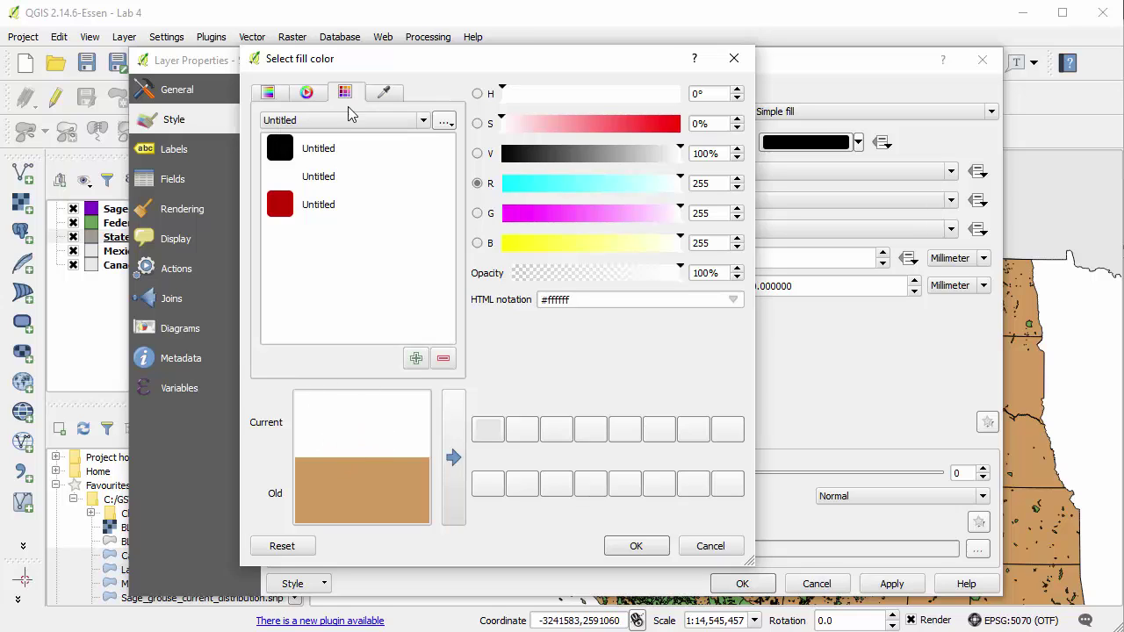
{"action": "left_click", "coordinate": [404, 127]}
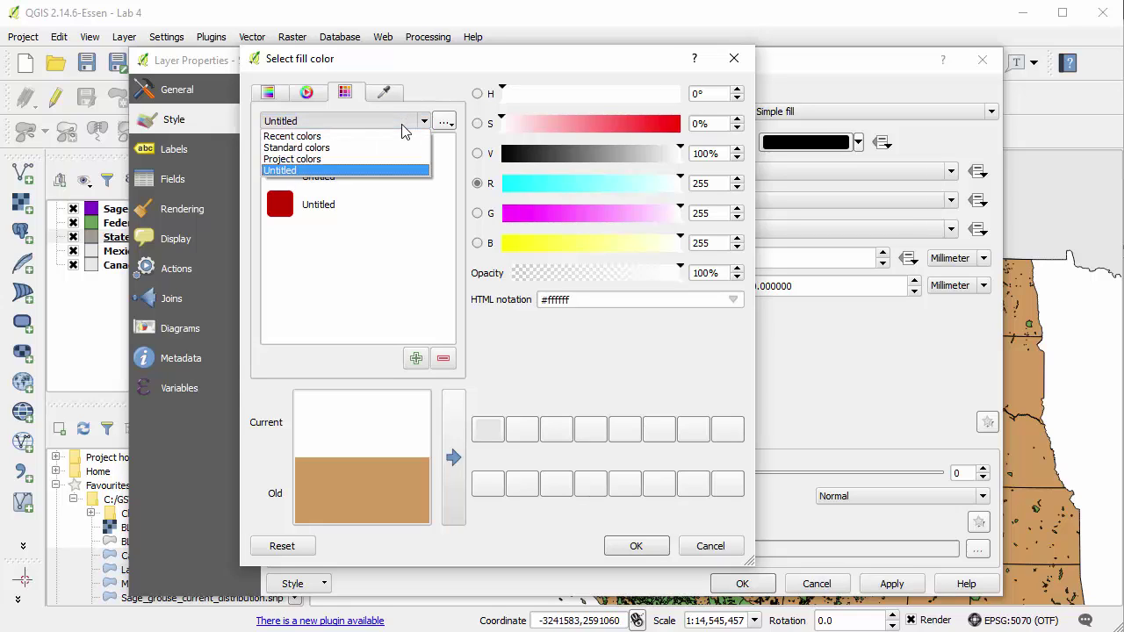
{"action": "left_click", "coordinate": [359, 147]}
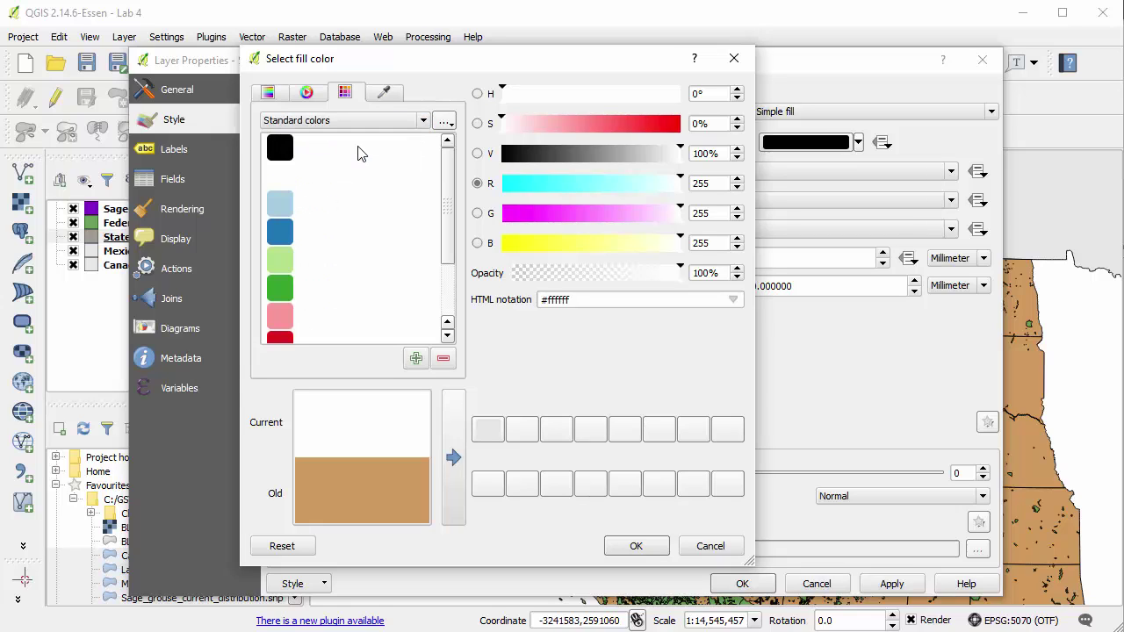
{"action": "left_click", "coordinate": [287, 179]}
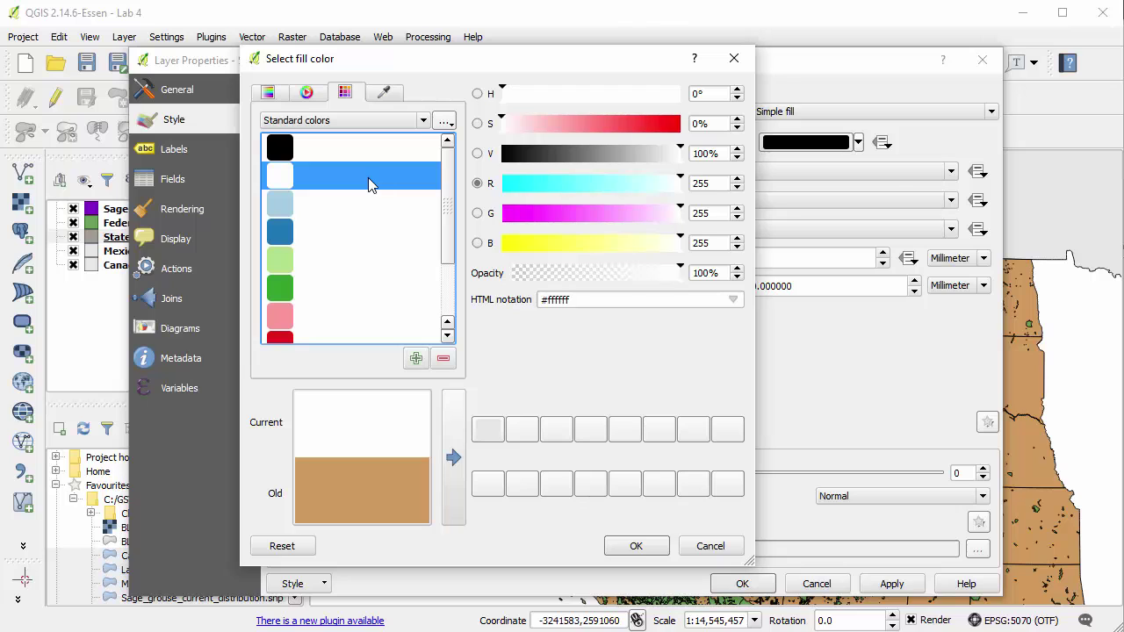
{"action": "left_click", "coordinate": [636, 546]}
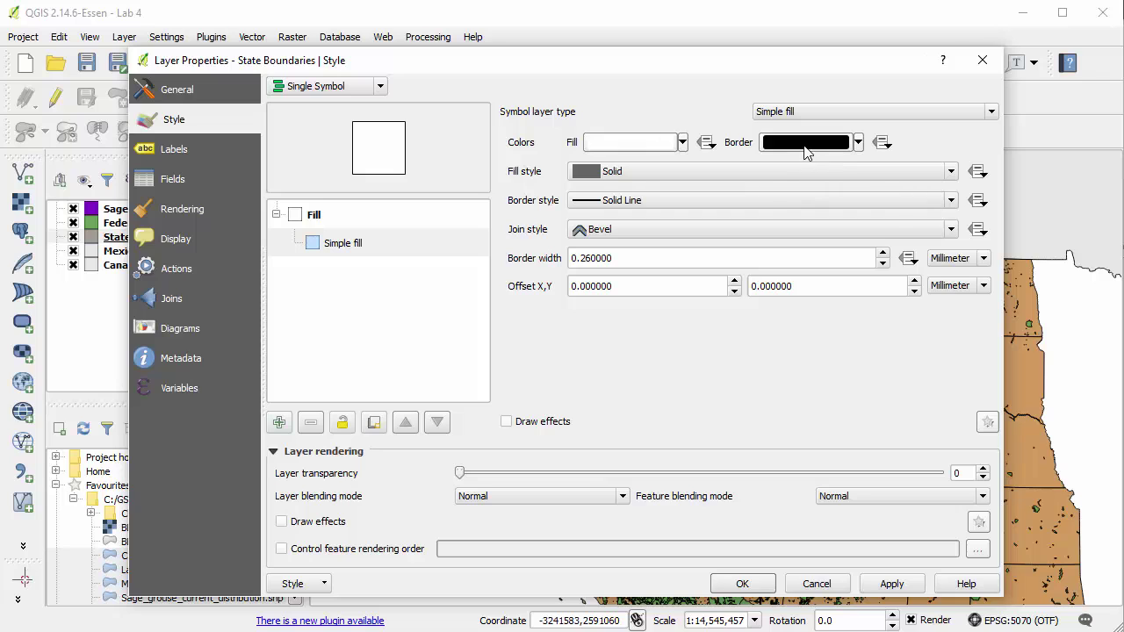
- Keep Solid Line as the State Boundaries layer's border style and accept the layer style
{"action": "left_click", "coordinate": [722, 194]}
{"action": "left_click", "coordinate": [723, 195]}
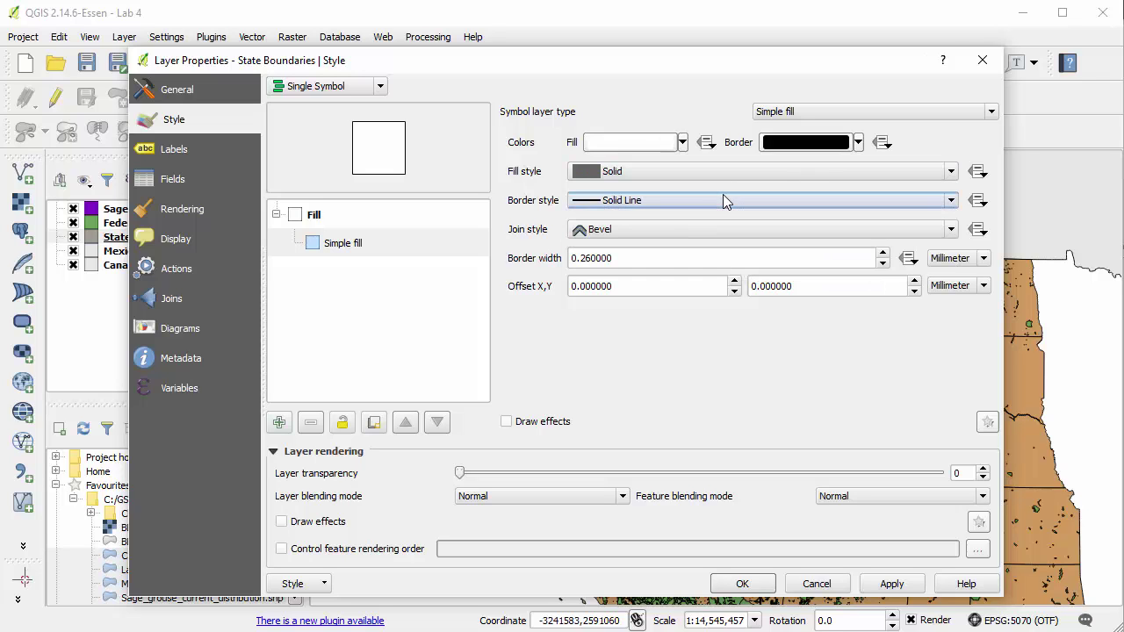
{"action": "left_click", "coordinate": [742, 584]}
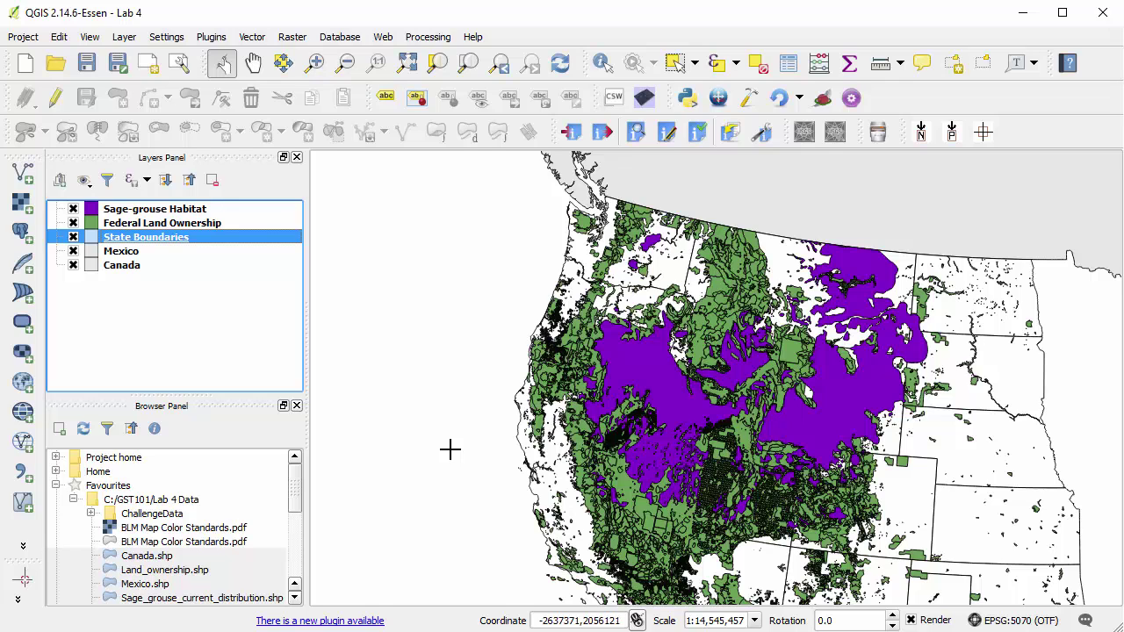
- Examine the Federal Land Ownership layer's attribute table sorted by the AGBUR column, and close the table
{"action": "right_click", "coordinate": [159, 225]}
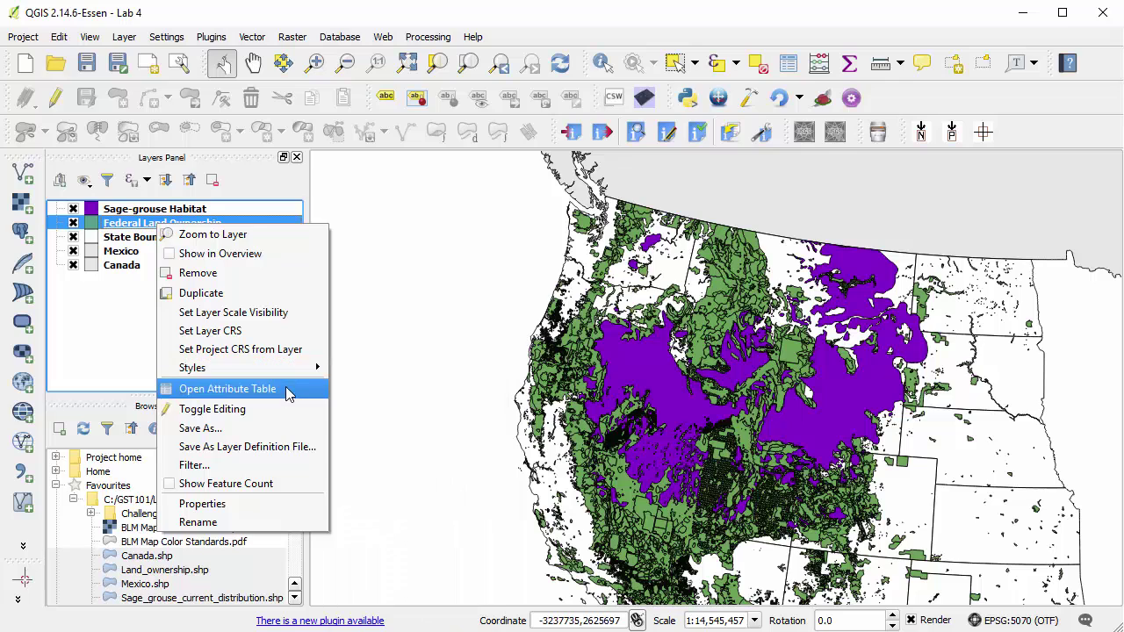
{"action": "left_click", "coordinate": [286, 393]}
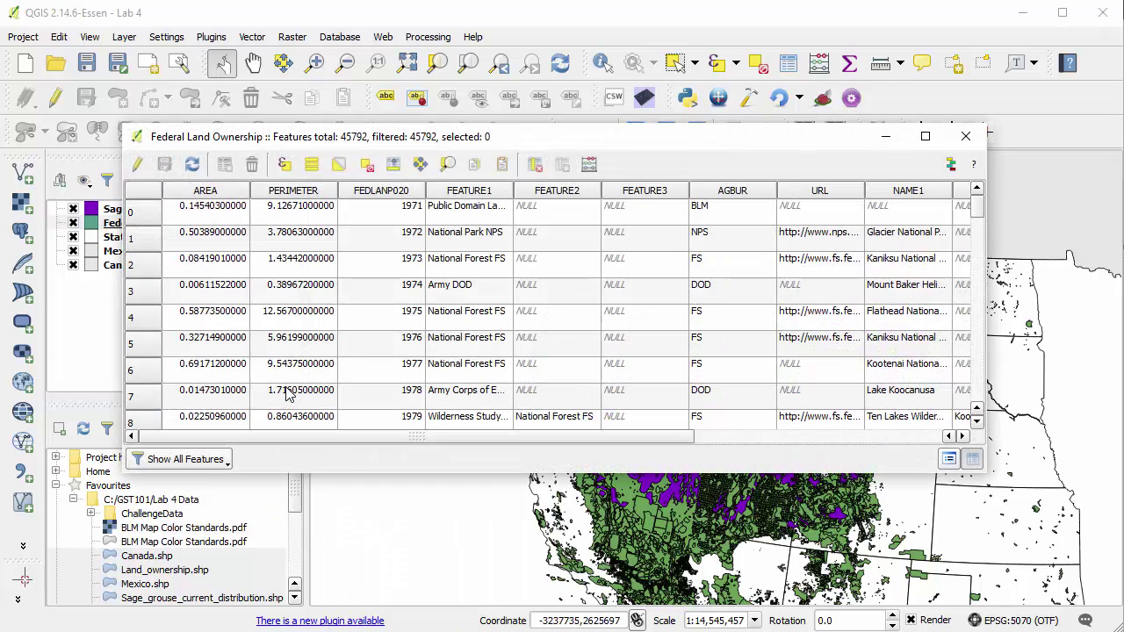
{"action": "mouse_move", "coordinate": [455, 440]}
{"action": "left_mouse_down"}
{"action": "mouse_move", "coordinate": [713, 452]}
{"action": "mouse_move", "coordinate": [602, 434]}
{"action": "mouse_move", "coordinate": [457, 439]}
{"action": "left_mouse_up"}
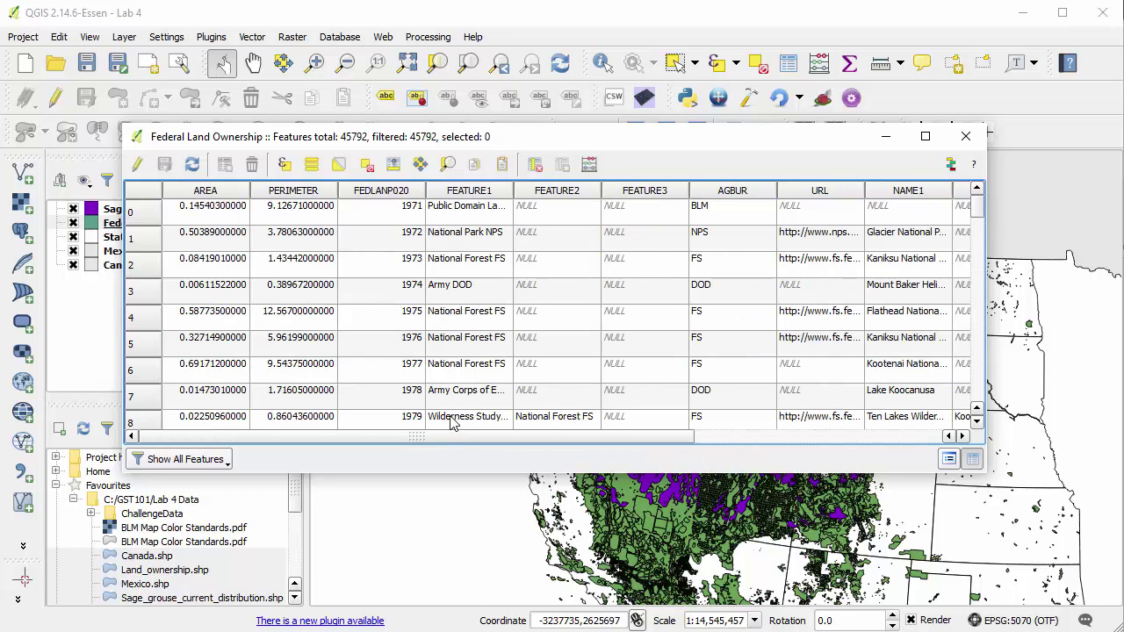
{"action": "left_click", "coordinate": [734, 193]}
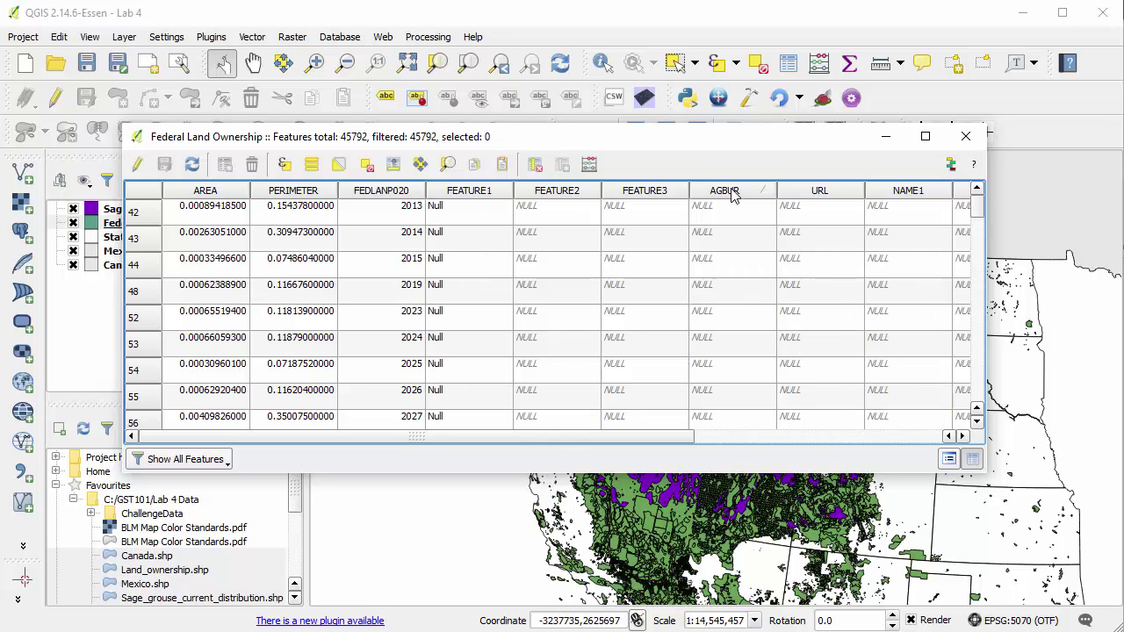
{"action": "left_click", "coordinate": [966, 136]}
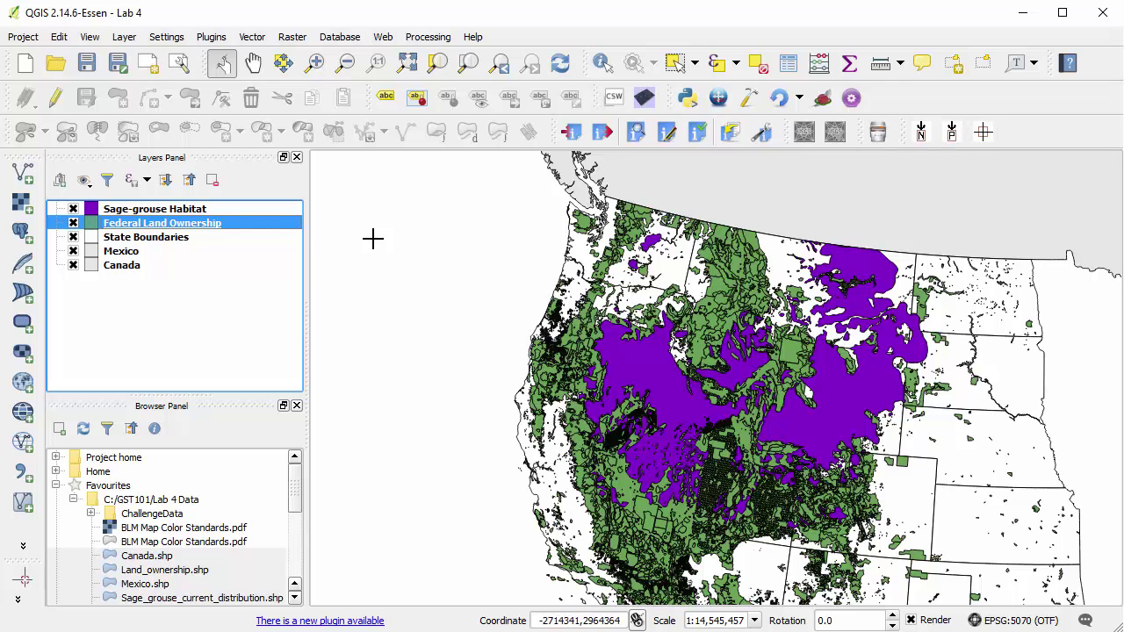
- Classify the Federal Land Ownership layer's style as Categorized on the AGBUR column with random colors, and delete the category without a value
{"action": "right_click", "coordinate": [148, 226]}
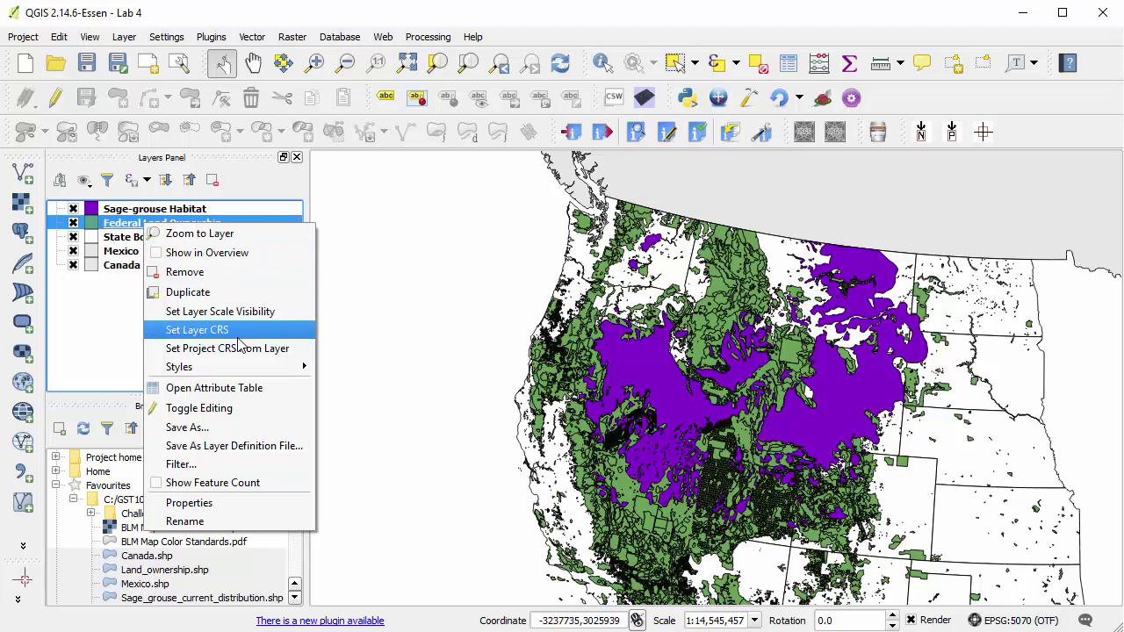
{"action": "left_click", "coordinate": [243, 507]}
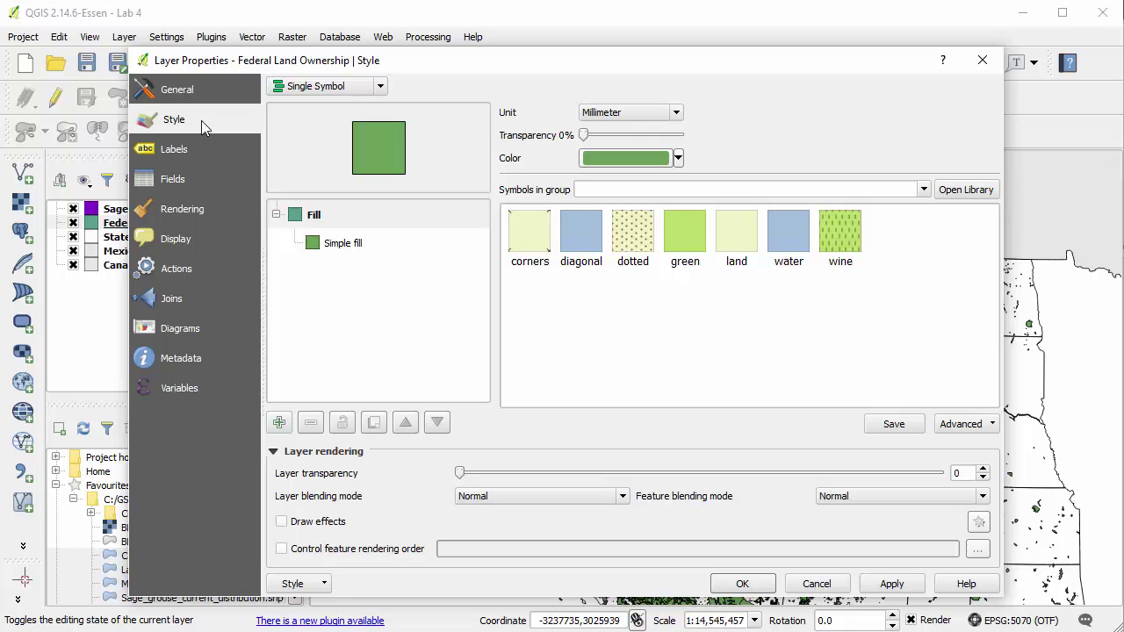
{"action": "left_click", "coordinate": [381, 91]}
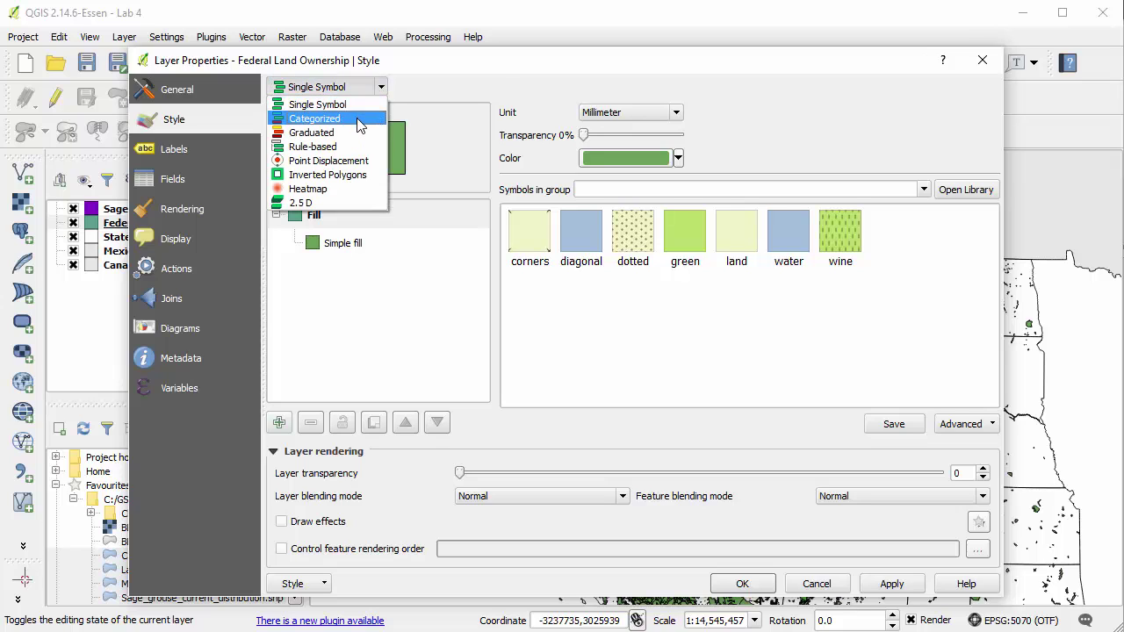
{"action": "left_click", "coordinate": [359, 119]}
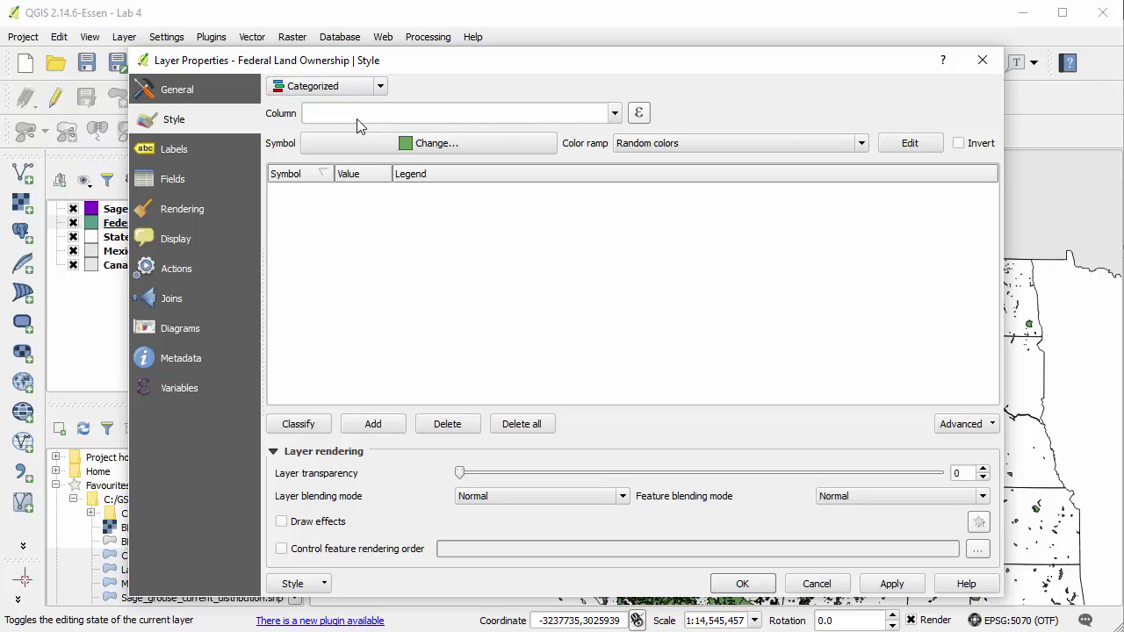
{"action": "left_click", "coordinate": [615, 114]}
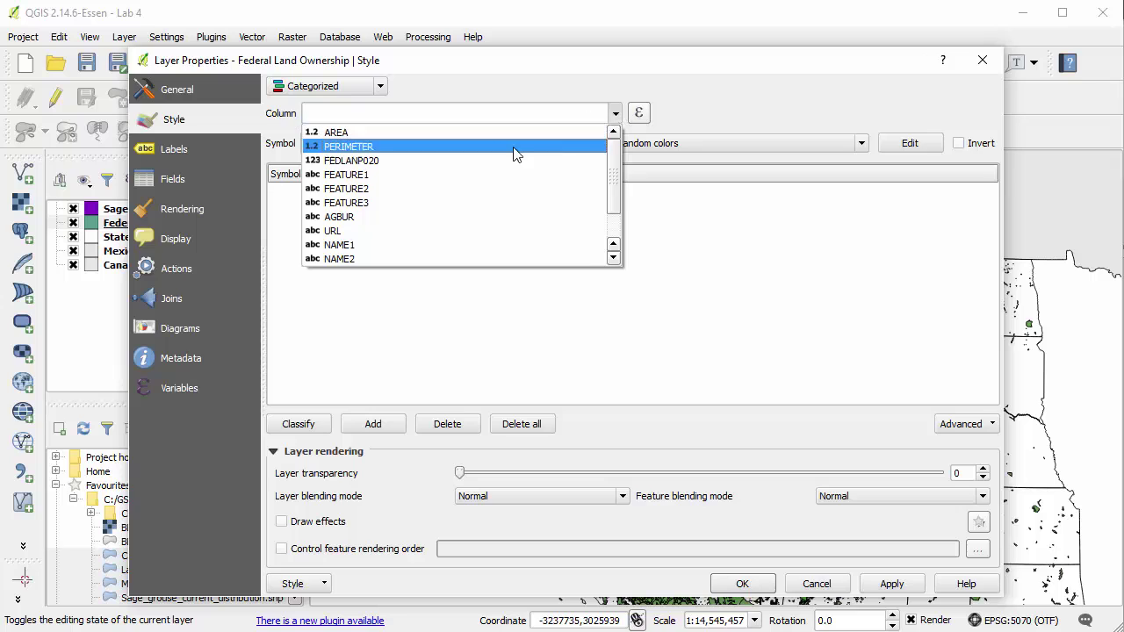
{"action": "left_click", "coordinate": [418, 227]}
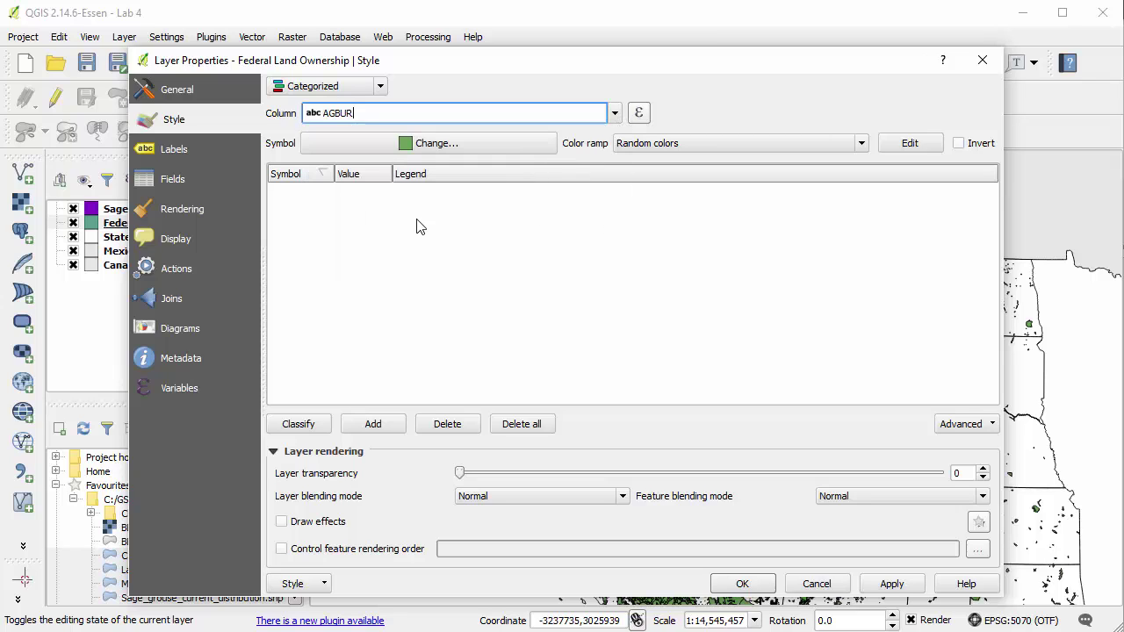
{"action": "left_click", "coordinate": [311, 425]}
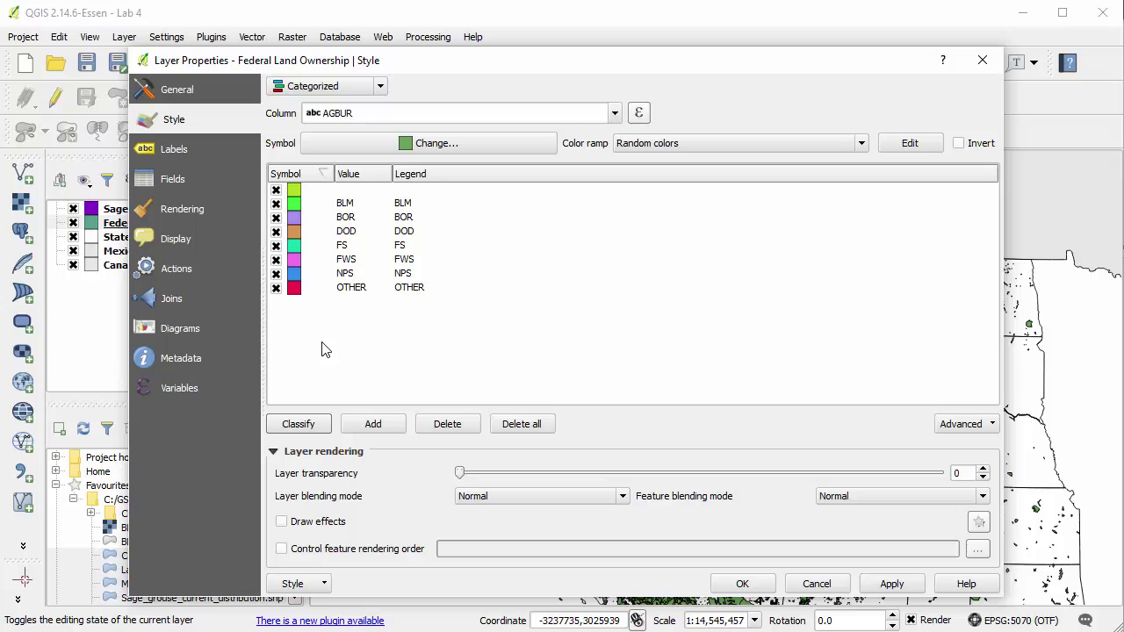
{"action": "left_click", "coordinate": [325, 195]}
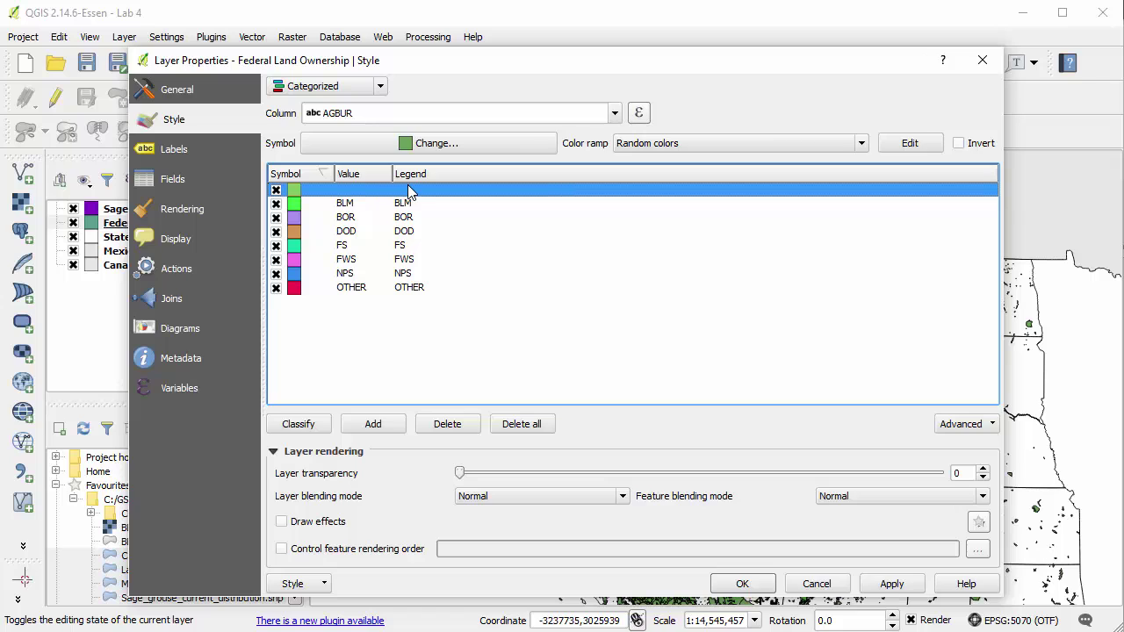
{"action": "left_click", "coordinate": [460, 431]}
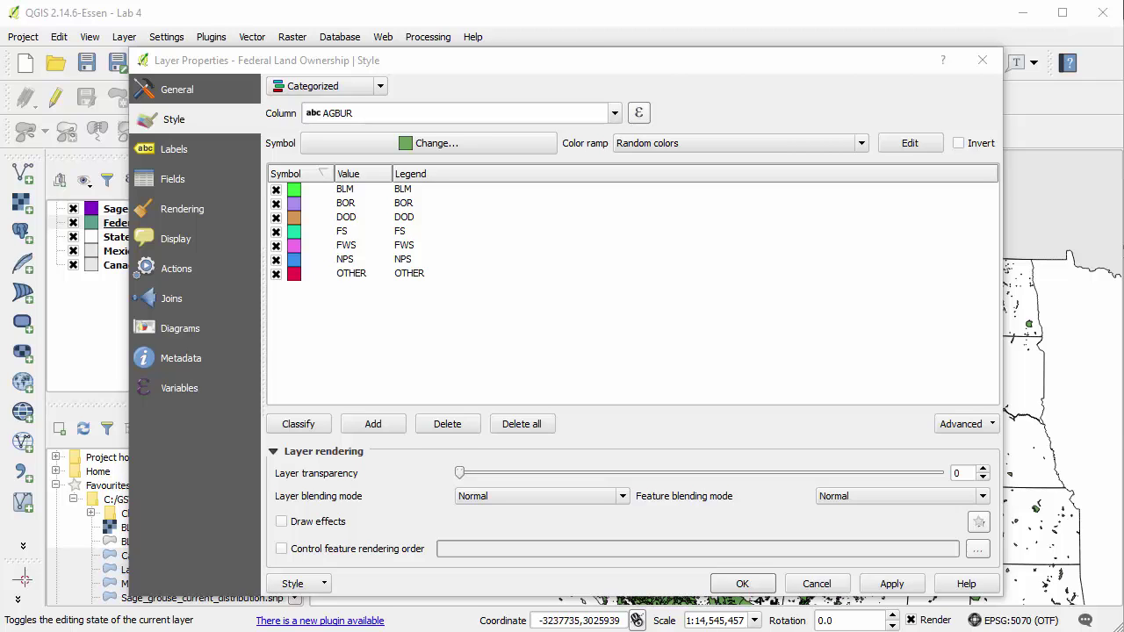
- Open BLM Map Color Standards.pdf from the Lab 4 Data folder, examine the Map Ownership Matrix's agency colours, and close both windows
{"action": "left_click_drag", "start_coordinate": [1123, 76], "coordinate": [471, 45]}
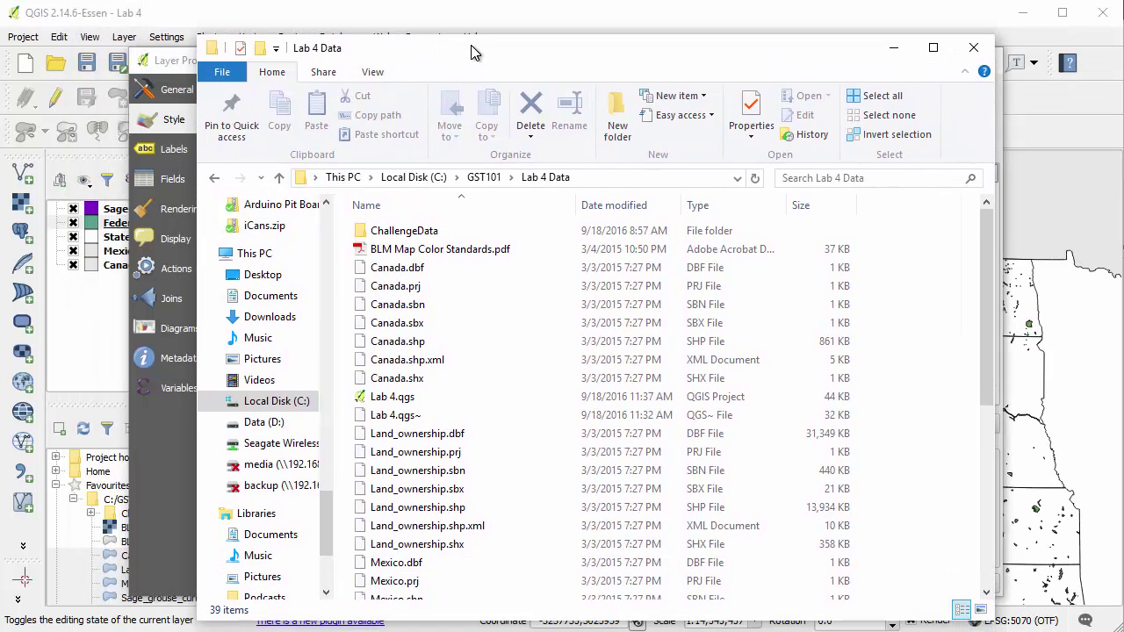
{"action": "double_click", "coordinate": [471, 251]}
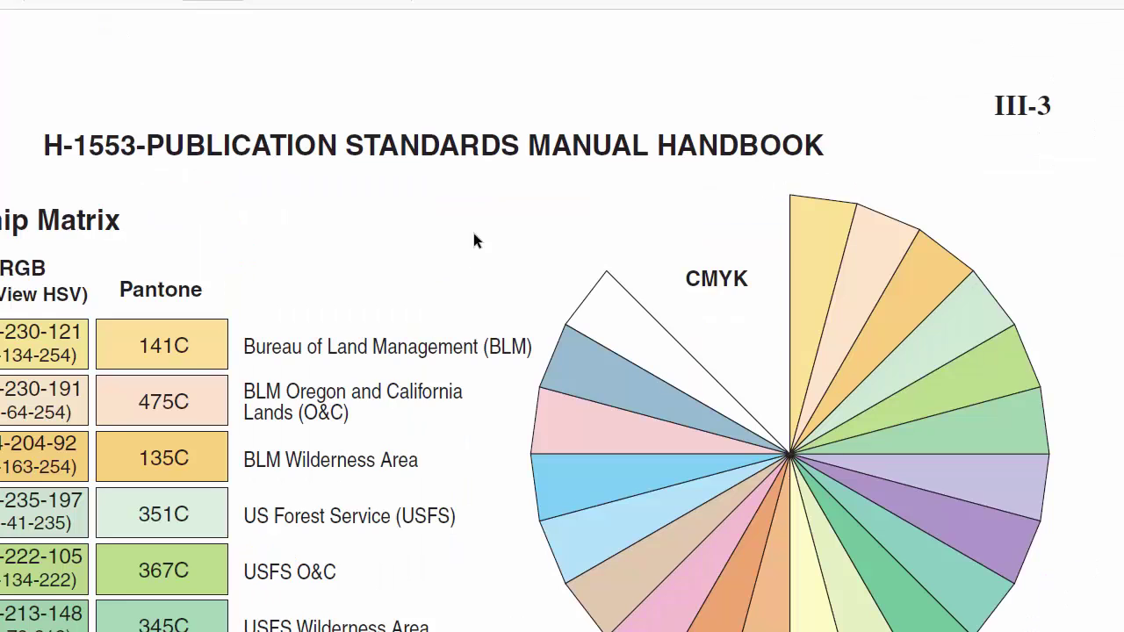
{"action": "mouse_move", "coordinate": [516, 0]}
{"action": "left_mouse_down"}
{"action": "mouse_move", "coordinate": [516, 24]}
{"action": "mouse_move", "coordinate": [514, 2]}
{"action": "left_mouse_up"}
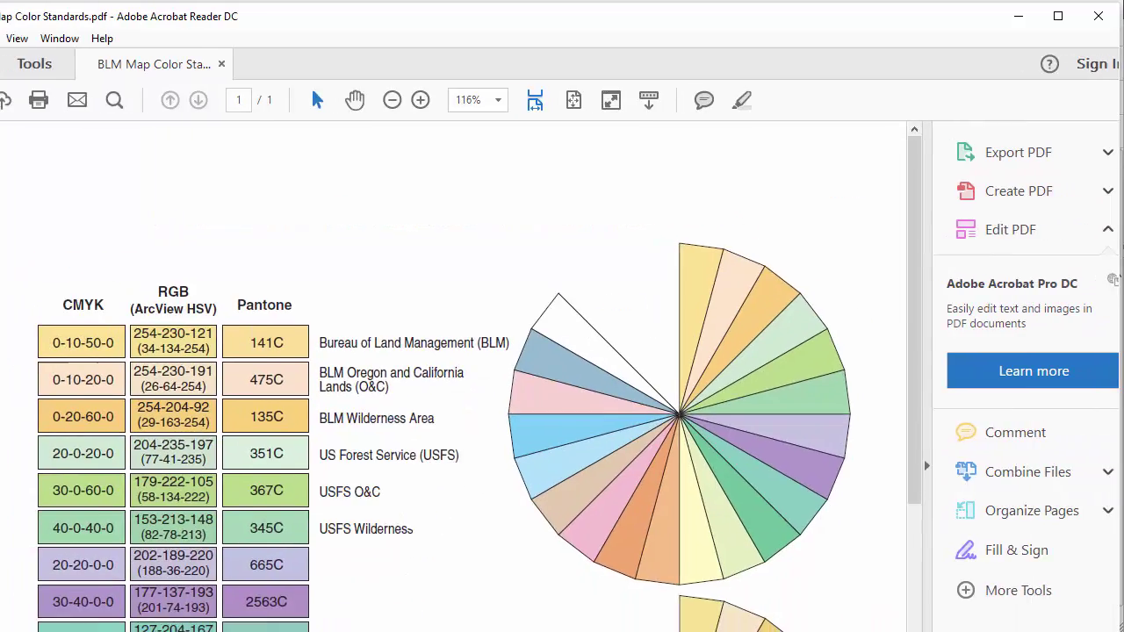
{"action": "scroll", "coordinate": [398, 470], "scroll_direction": "down", "scroll_amount": 5}
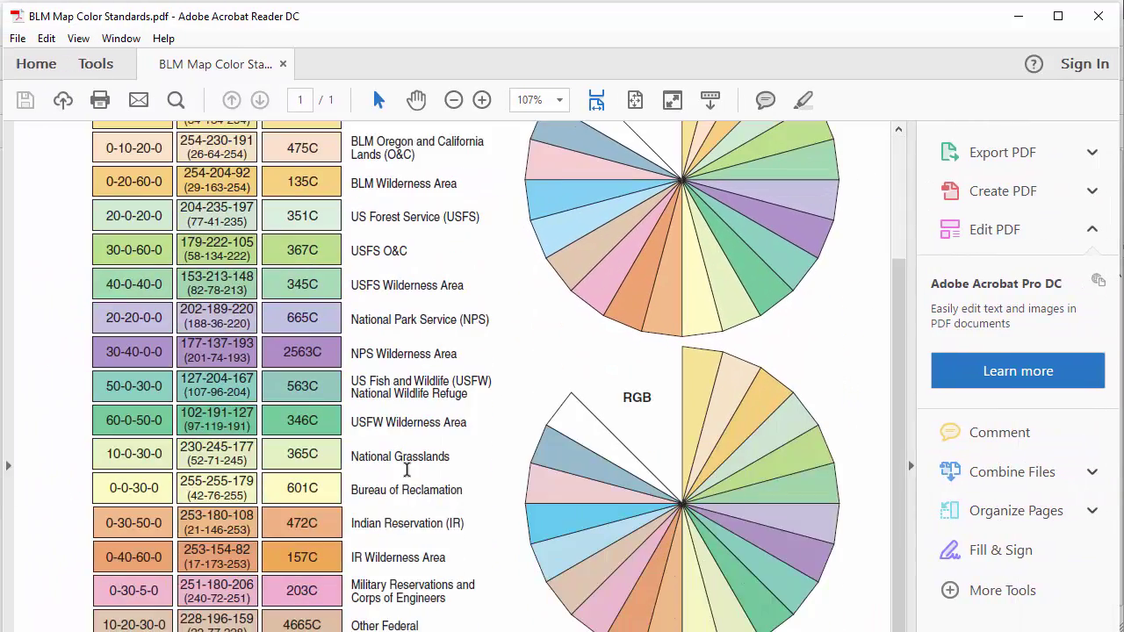
{"action": "scroll", "coordinate": [179, 420], "scroll_direction": "down", "scroll_amount": 3}
{"action": "scroll", "coordinate": [179, 420], "scroll_direction": "up", "scroll_amount": 7}
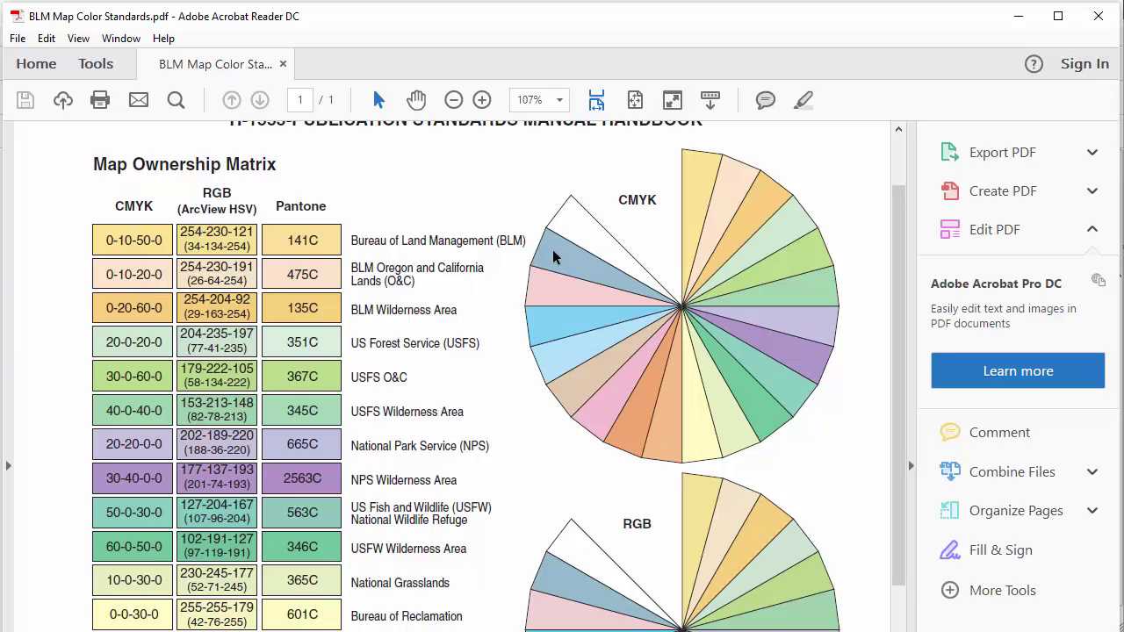
{"action": "left_click", "coordinate": [1099, 16]}
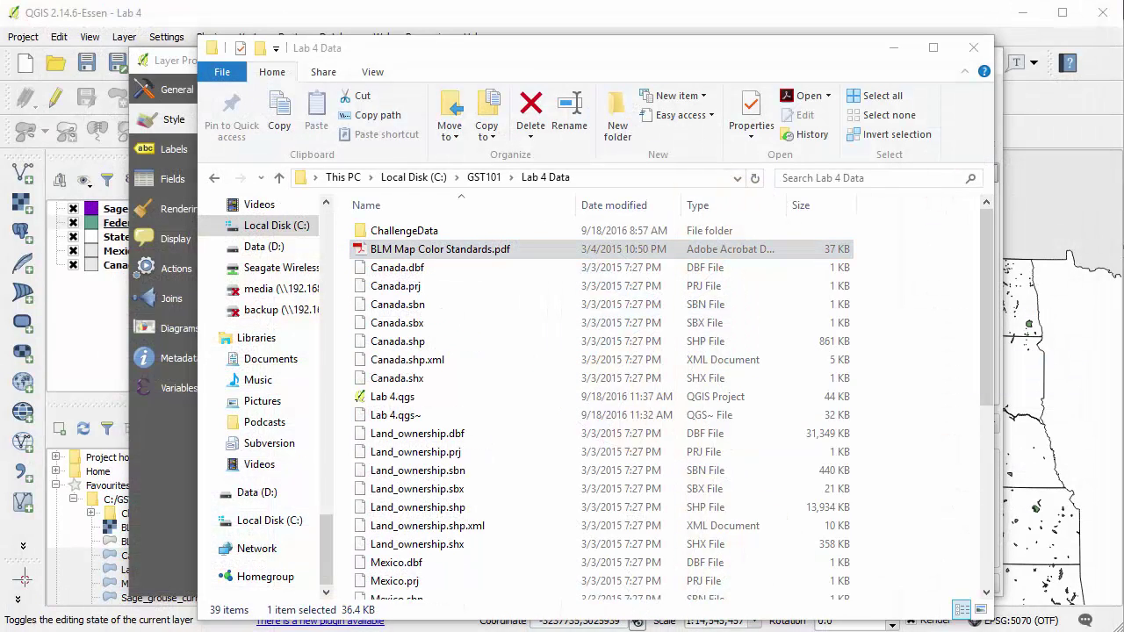
{"action": "left_click", "coordinate": [974, 48]}
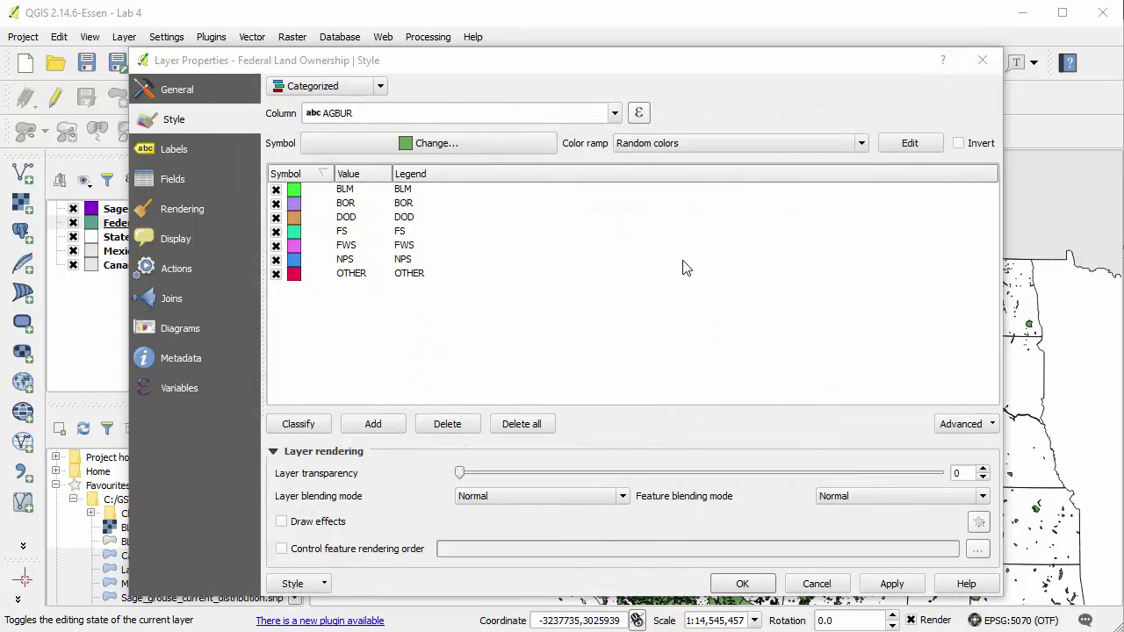
- Set the border style of the BLM category's simple fill to No Pen
{"action": "double_click", "coordinate": [295, 191]}
{"action": "left_click_drag", "start_coordinate": [166, 4], "coordinate": [633, 145]}
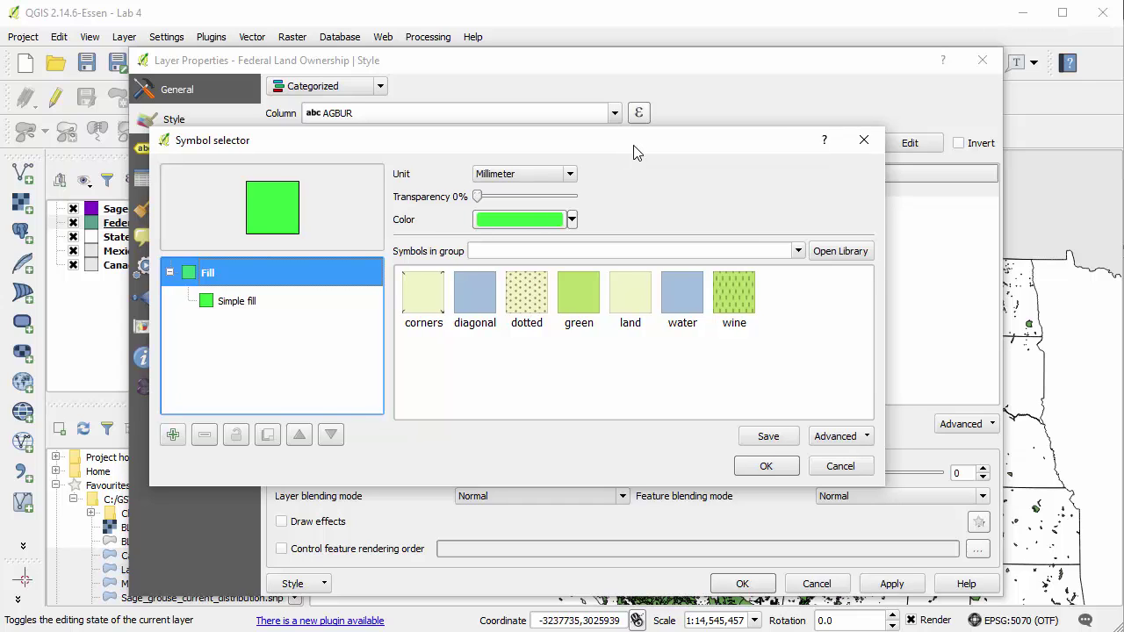
{"action": "left_click", "coordinate": [326, 299]}
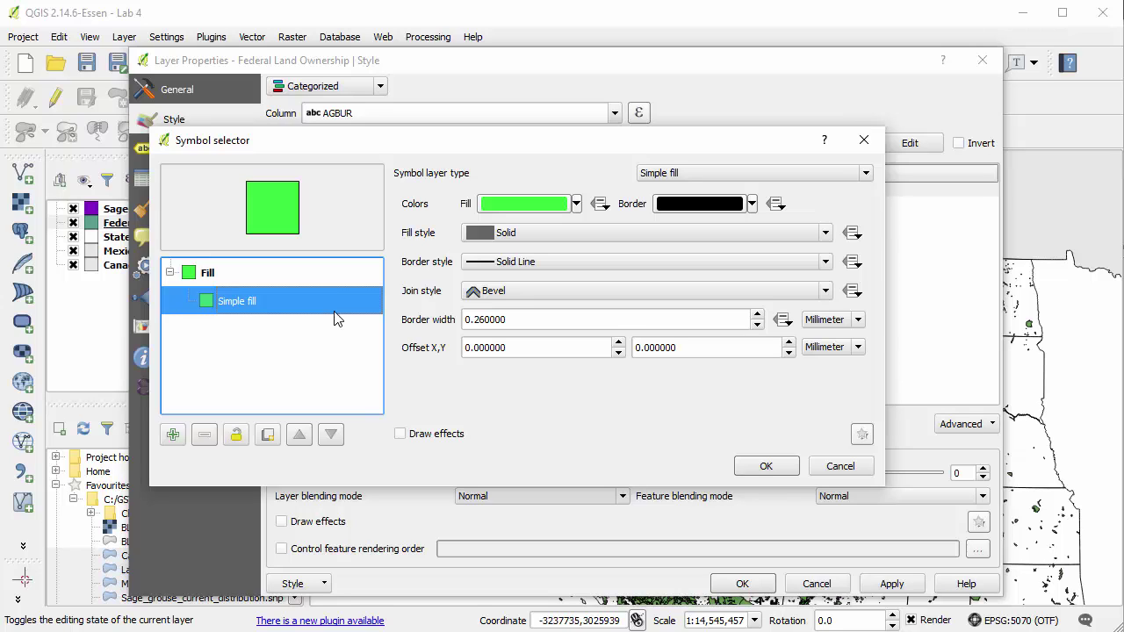
{"action": "left_click", "coordinate": [521, 263]}
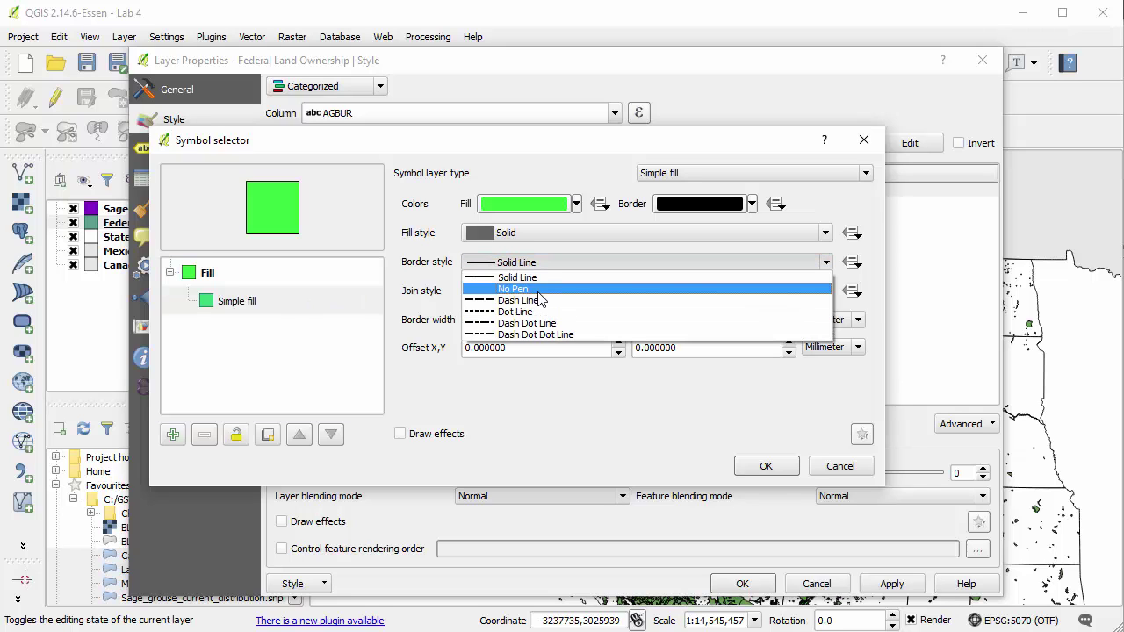
{"action": "left_click", "coordinate": [538, 293]}
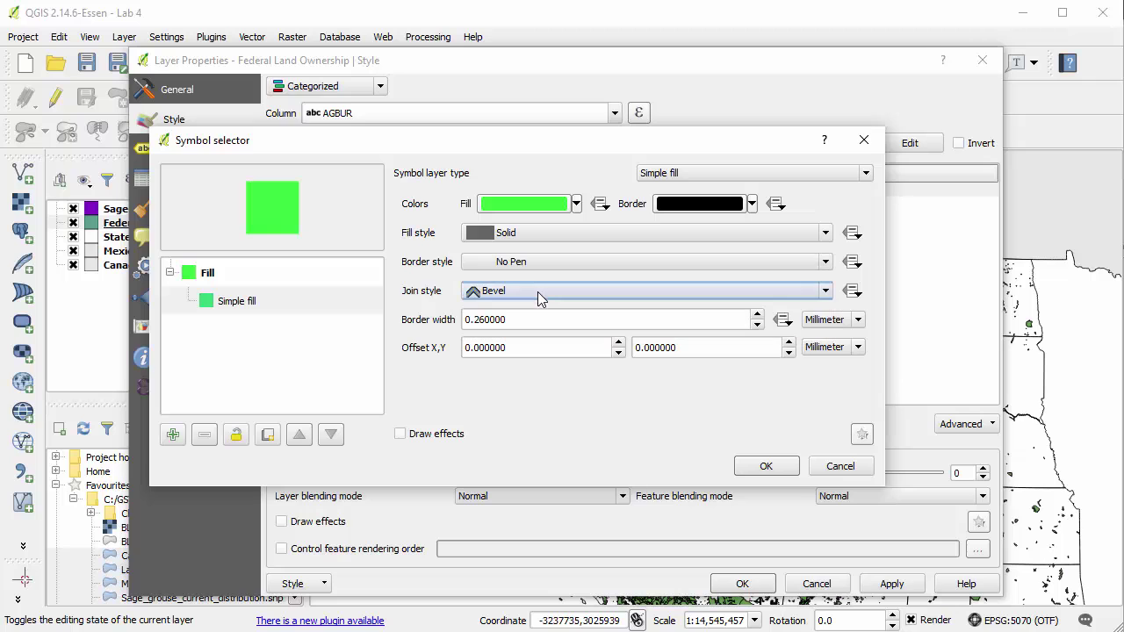
- Set the BLM category's fill color to red 254, green 230, blue 121, and accept the symbol
{"action": "left_click", "coordinate": [527, 205]}
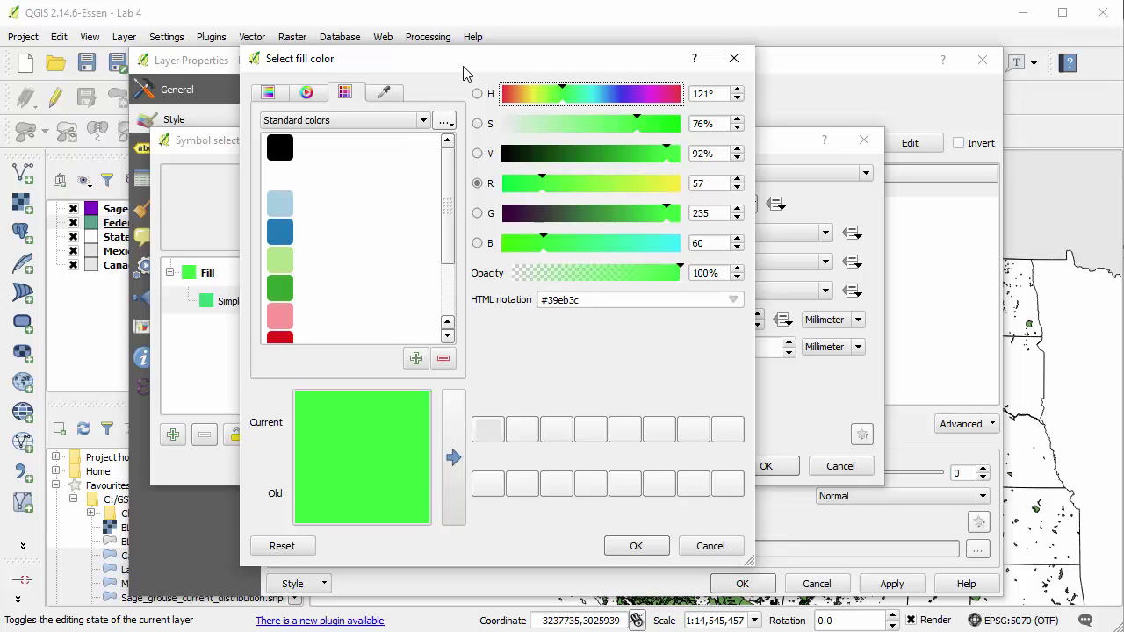
{"action": "double_click", "coordinate": [696, 183]}
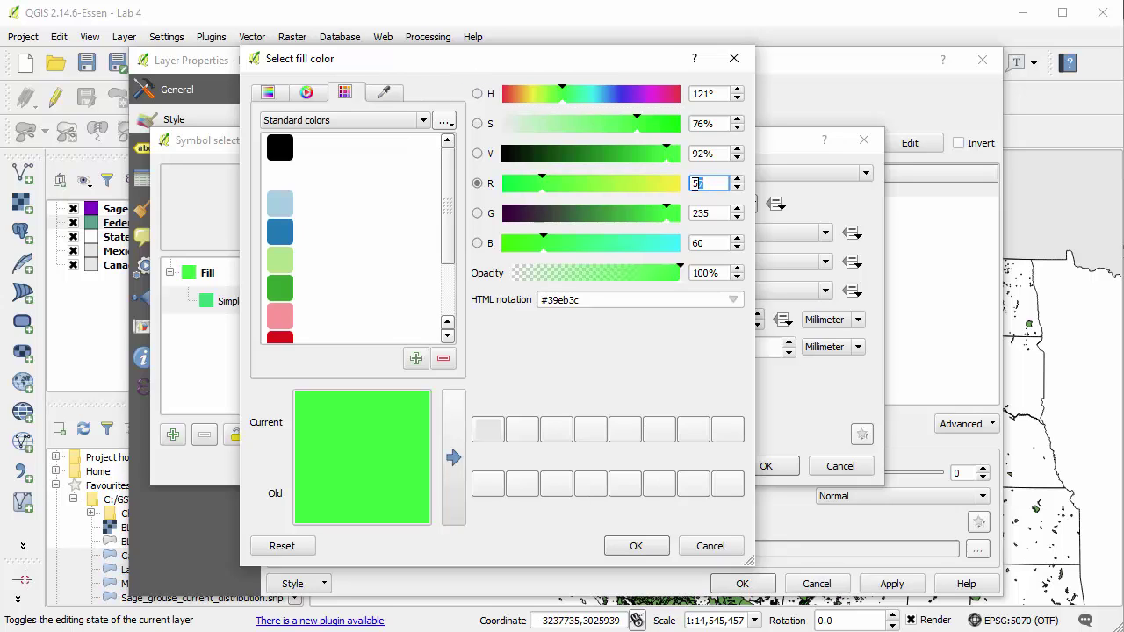
{"action": "type", "text": "254"}
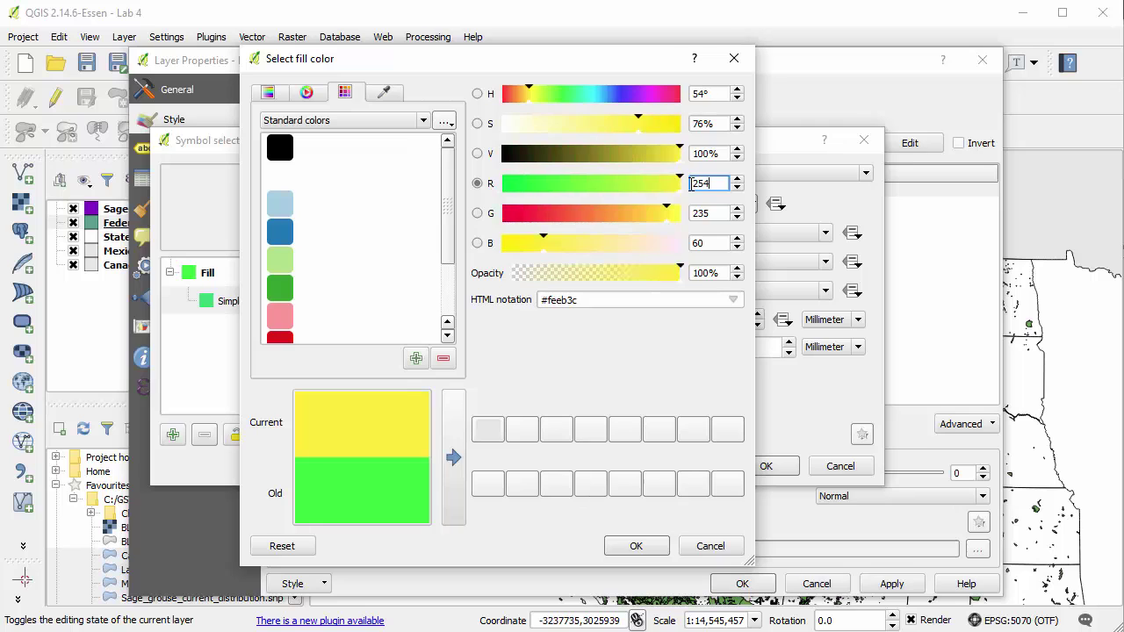
{"action": "key", "text": "Tab"}
{"action": "type", "text": "230"}
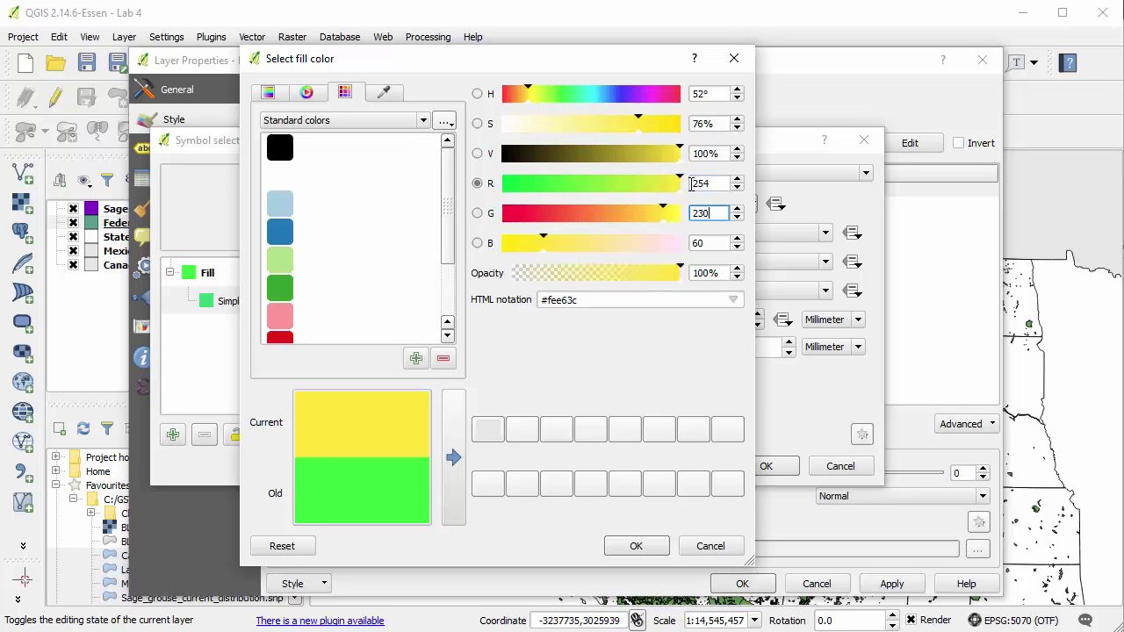
{"action": "key", "text": "Tab"}
{"action": "type", "text": "121"}
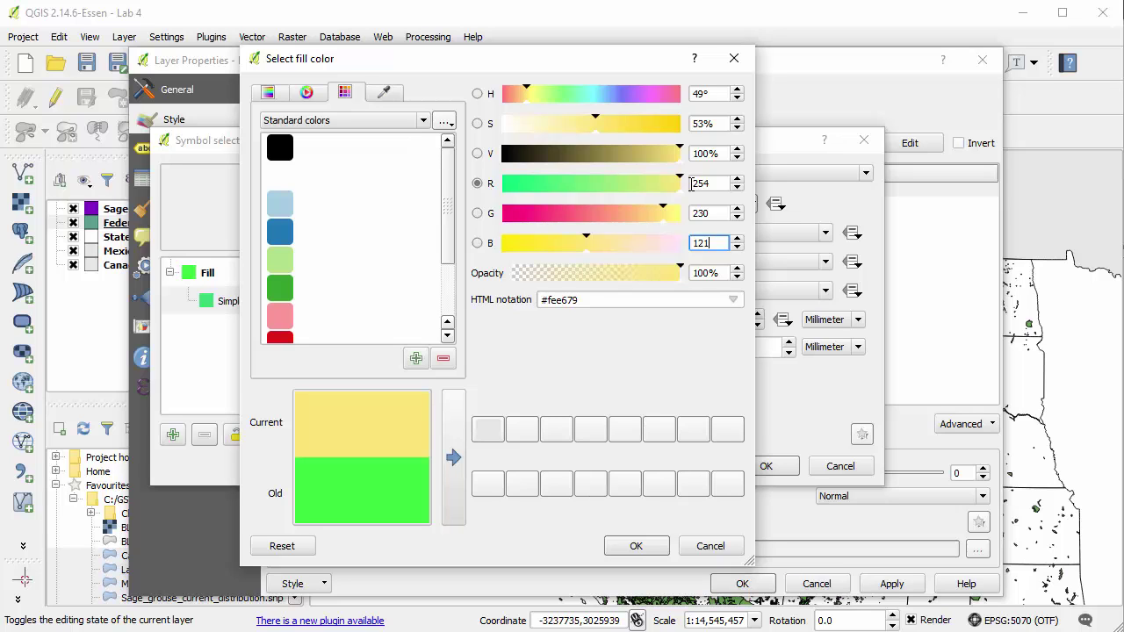
{"action": "left_click", "coordinate": [636, 547]}
{"action": "left_click", "coordinate": [763, 467]}
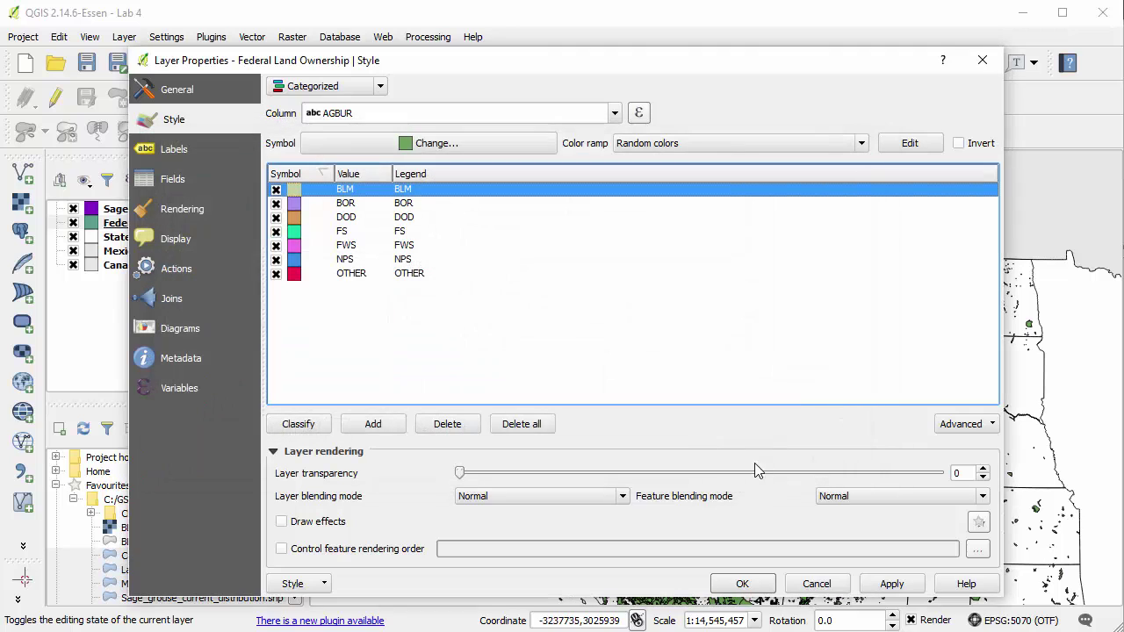
{"action": "left_click", "coordinate": [411, 347]}
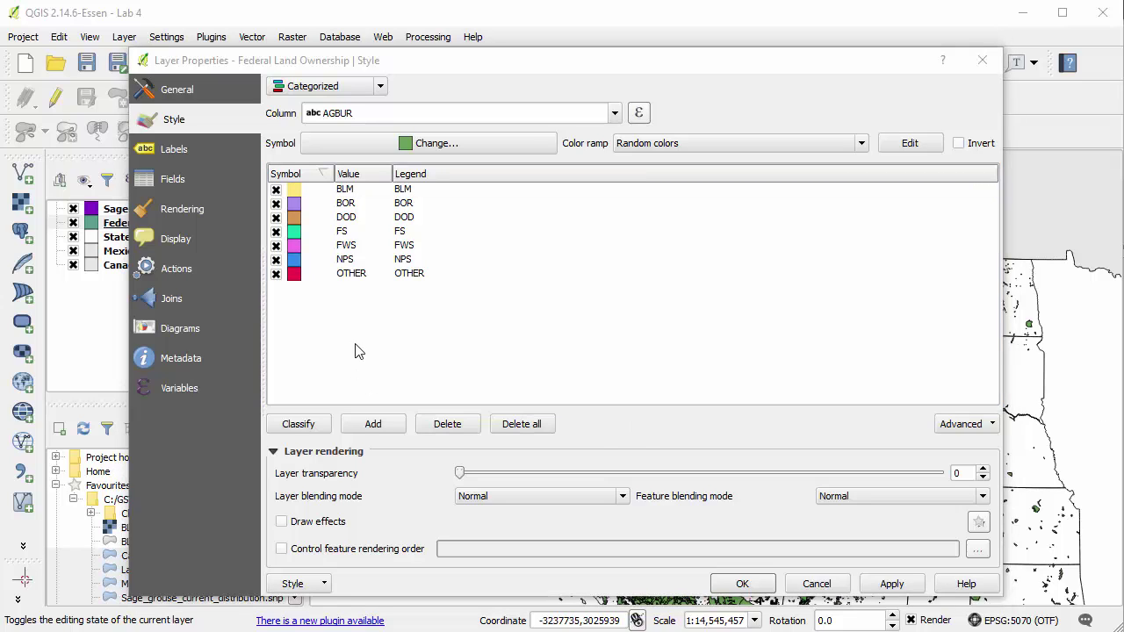
{"action": "left_click", "coordinate": [350, 302]}
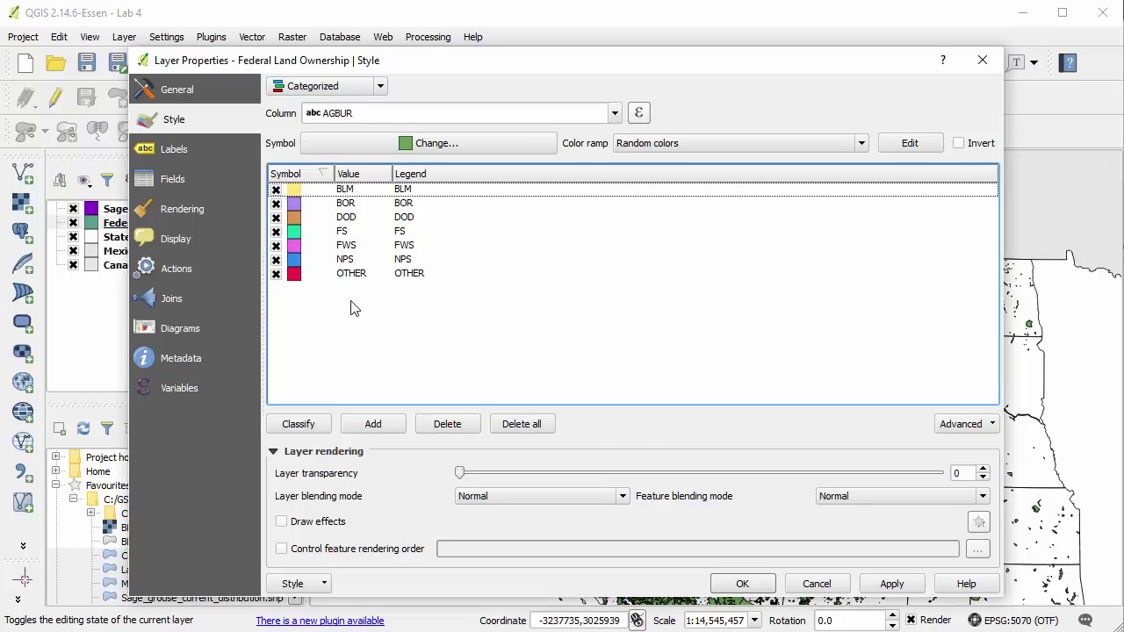
- Set the border style of the BOR category's simple fill to No Pen
{"action": "double_click", "coordinate": [294, 203]}
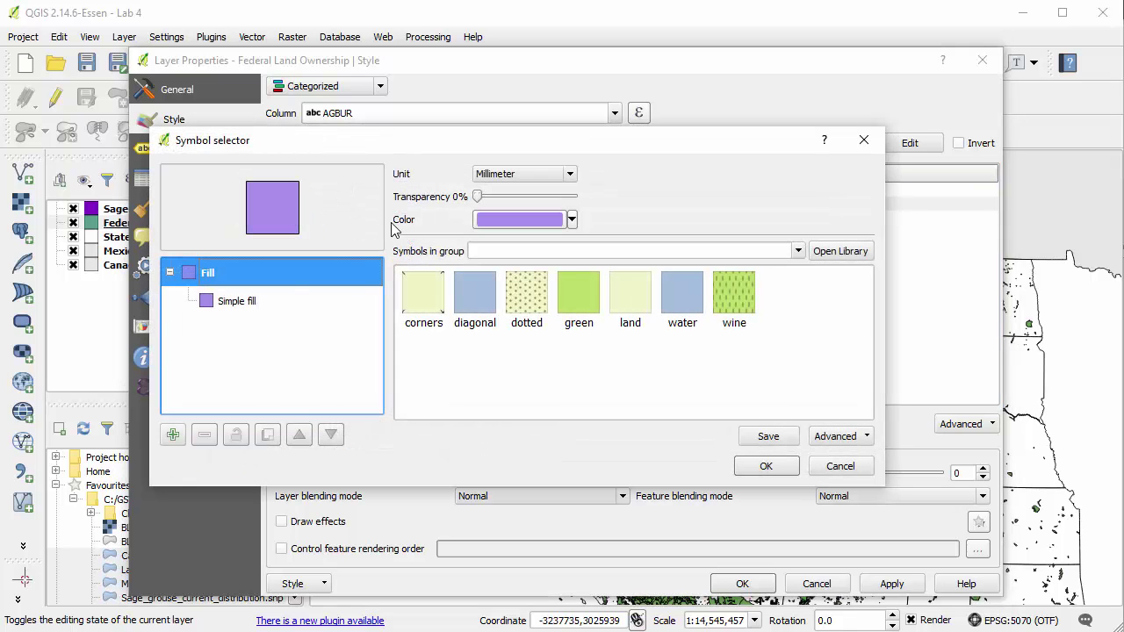
{"action": "left_click", "coordinate": [274, 300]}
{"action": "left_click", "coordinate": [499, 266]}
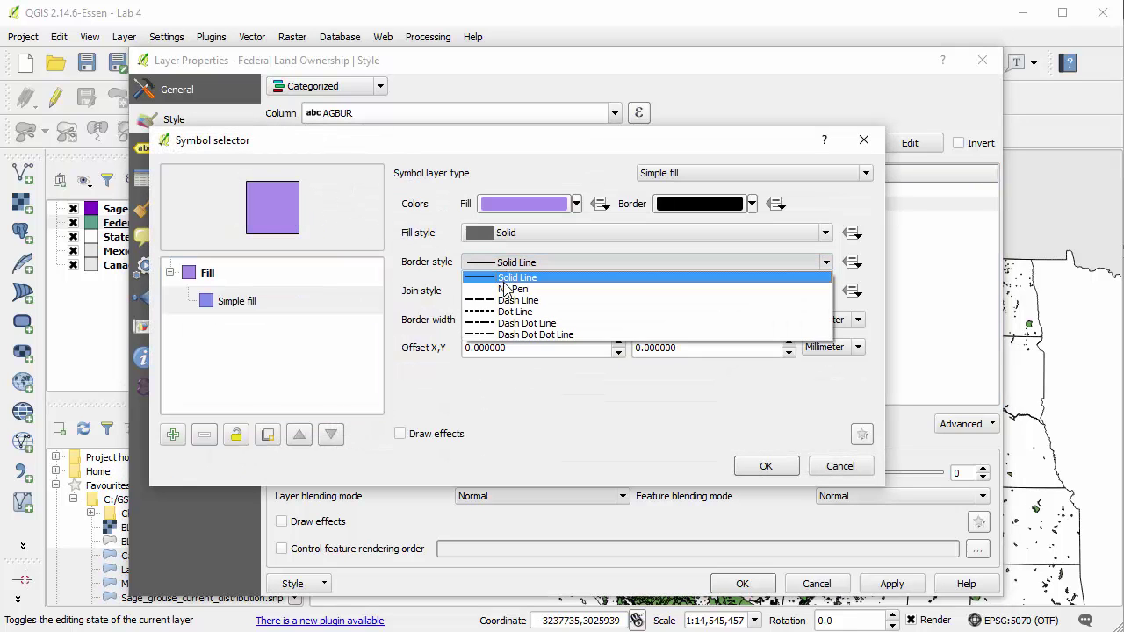
{"action": "left_click", "coordinate": [508, 276]}
- Set the BOR category's fill color to red 255, green 255, blue 179, and accept the symbol
{"action": "left_click", "coordinate": [513, 214]}
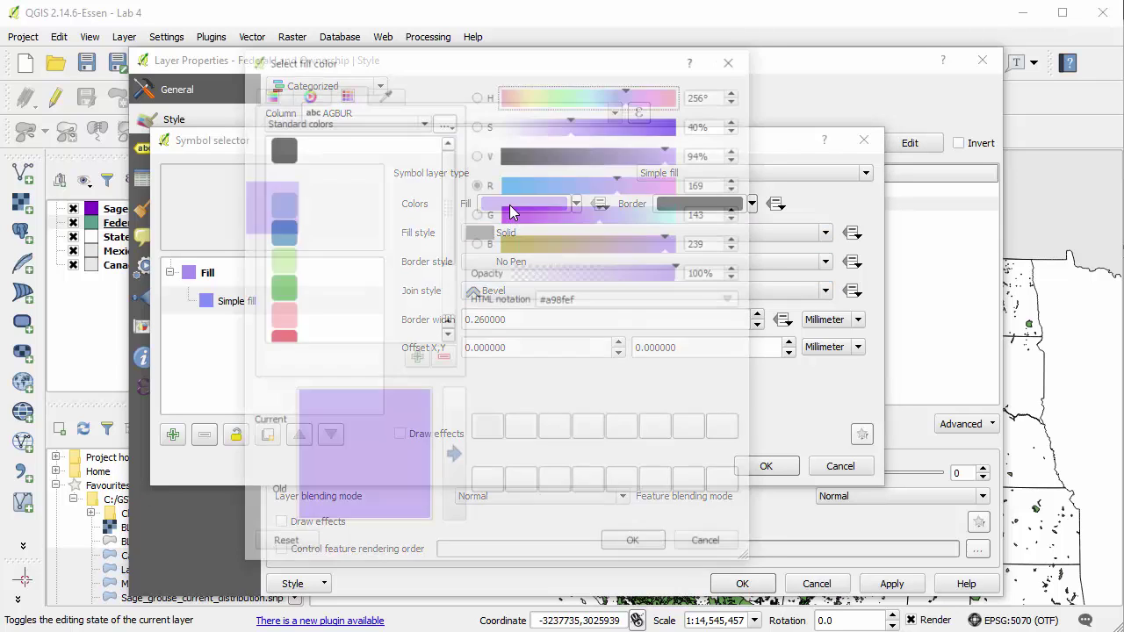
{"action": "left_click", "coordinate": [695, 183]}
{"action": "double_click", "coordinate": [695, 183]}
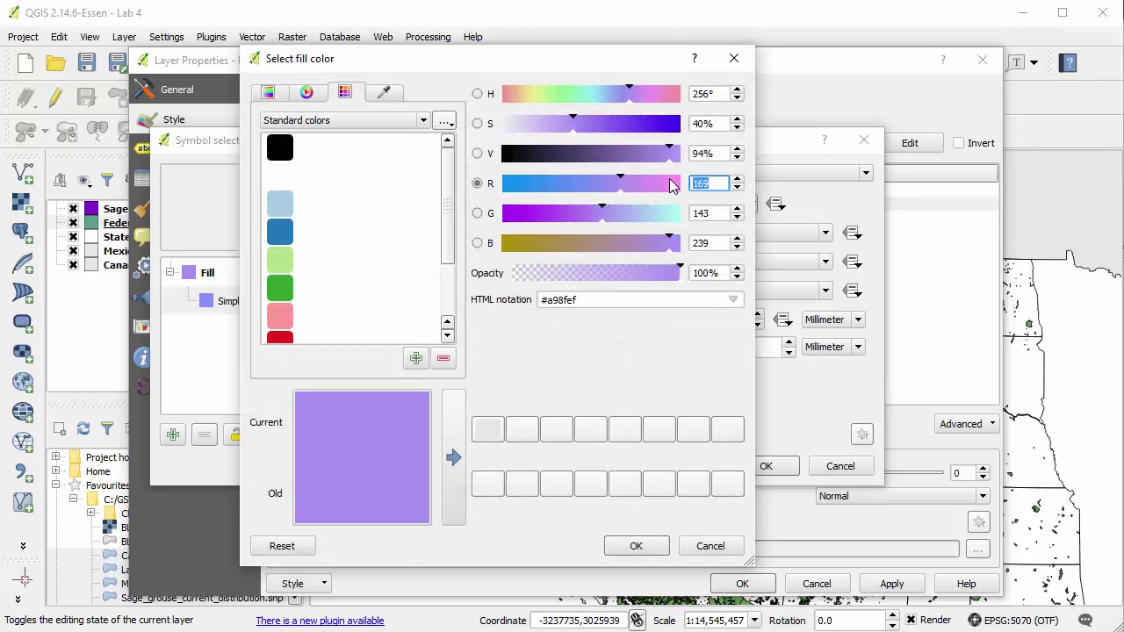
{"action": "type", "text": "55"}
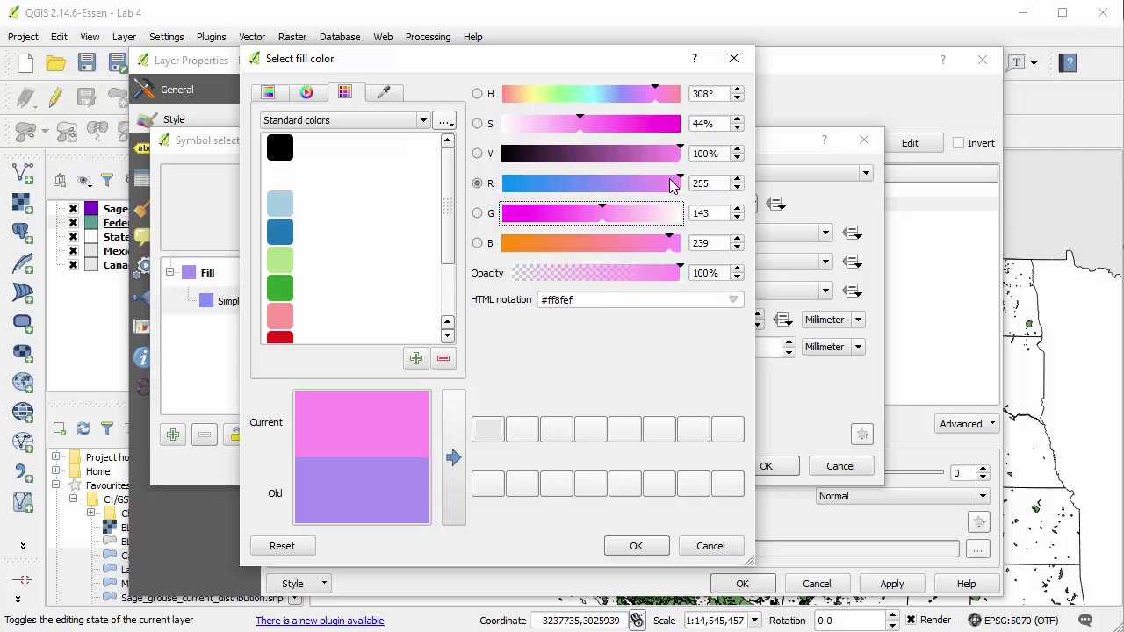
{"action": "key", "text": "Tab"}
{"action": "type", "text": "255"}
{"action": "key", "text": "Tab"}
{"action": "type", "text": "153"}
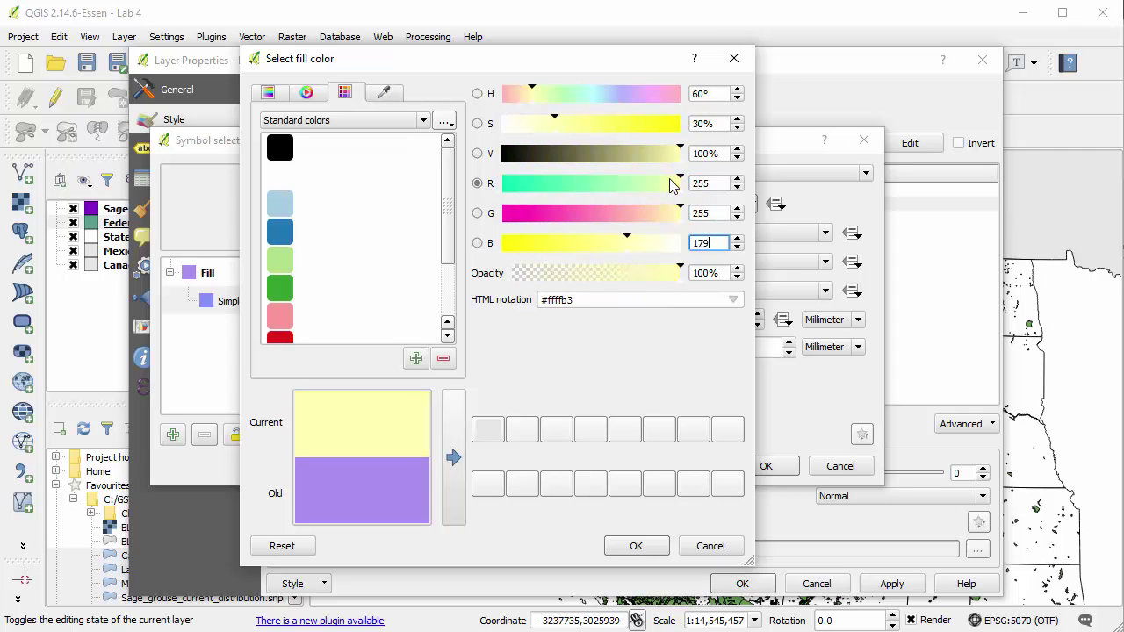
{"action": "left_click", "coordinate": [636, 545]}
{"action": "left_click", "coordinate": [766, 469]}
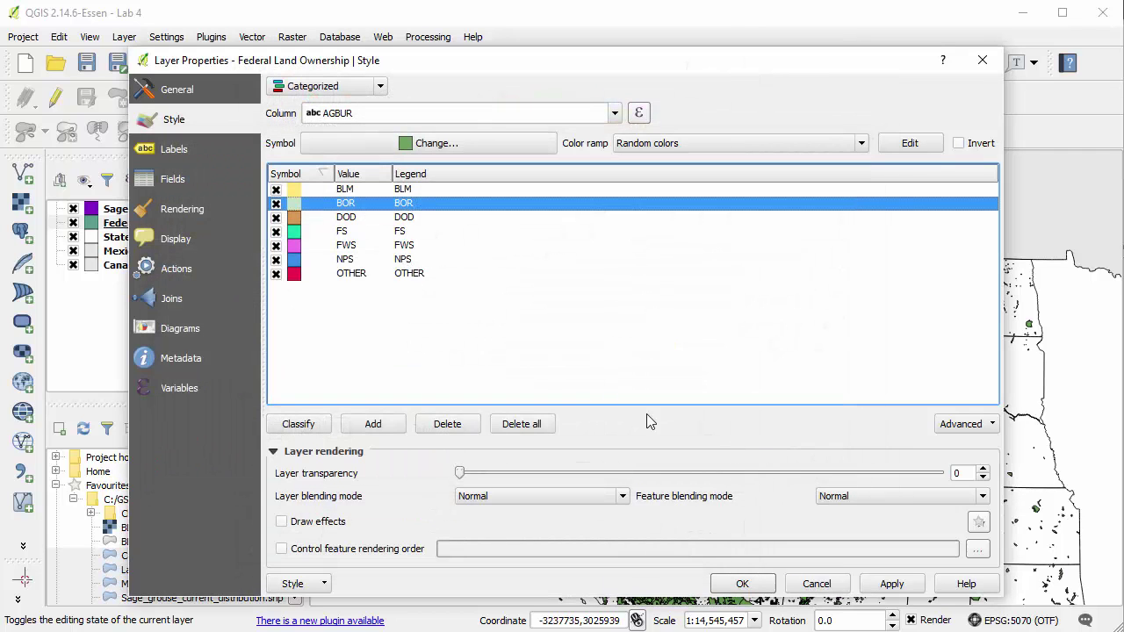
- Set the border style of the DOD category's simple fill to No Pen
{"action": "left_click", "coordinate": [296, 219]}
{"action": "double_click", "coordinate": [297, 219]}
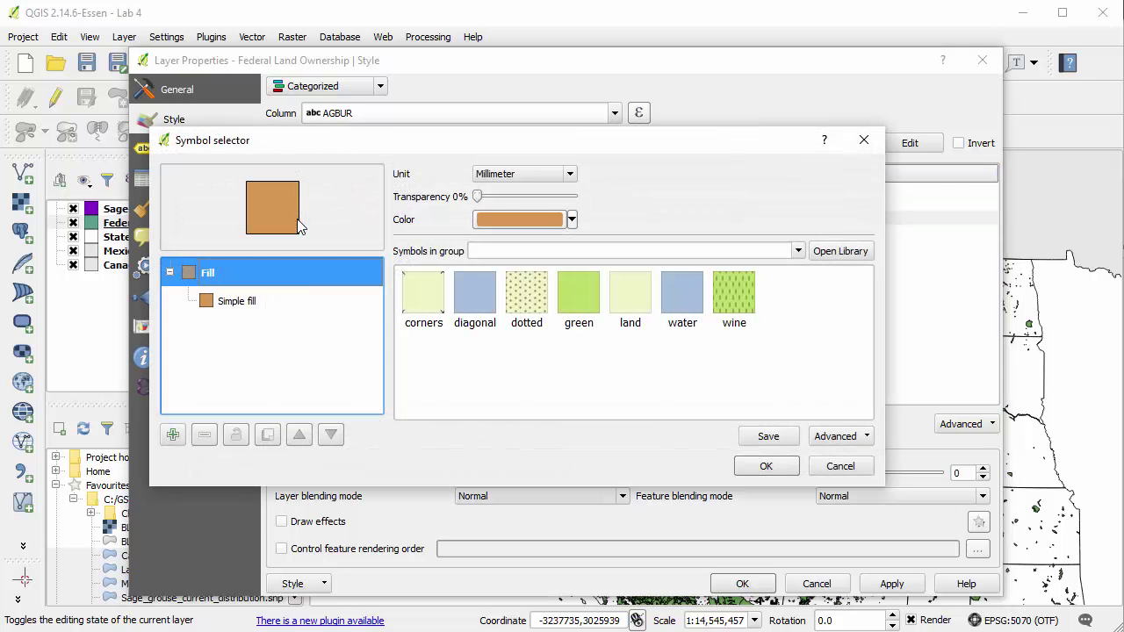
{"action": "left_click", "coordinate": [298, 306]}
{"action": "left_click", "coordinate": [496, 262]}
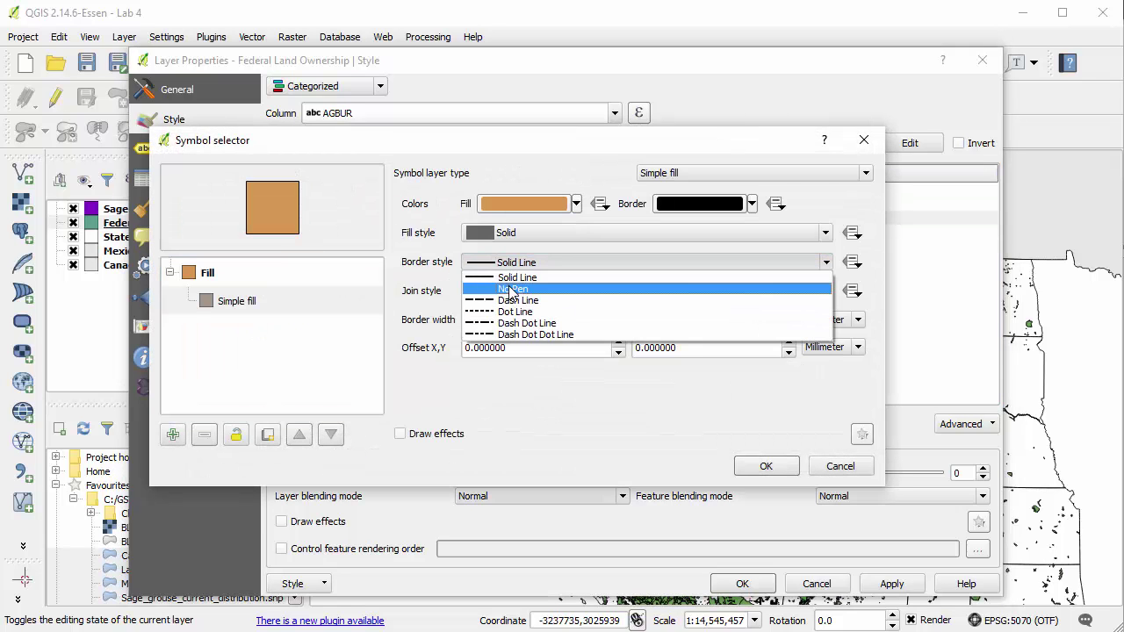
{"action": "left_click", "coordinate": [513, 272]}
- Set the DOD category's fill color to red 251, green 180, blue 215, and accept the symbol
{"action": "left_click", "coordinate": [528, 208]}
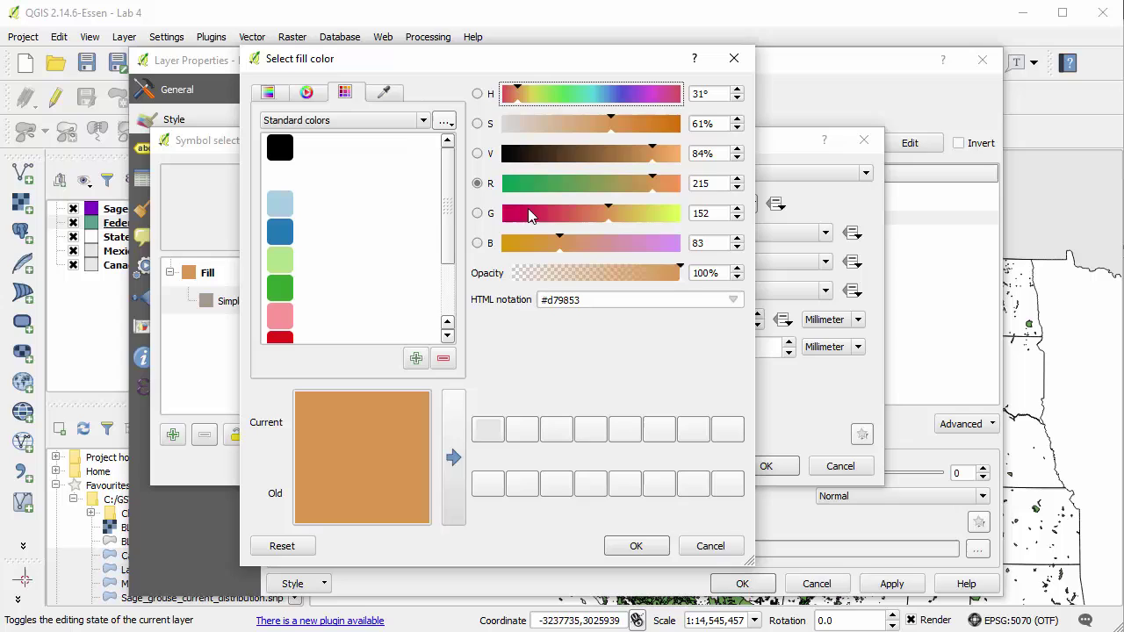
{"action": "double_click", "coordinate": [710, 183]}
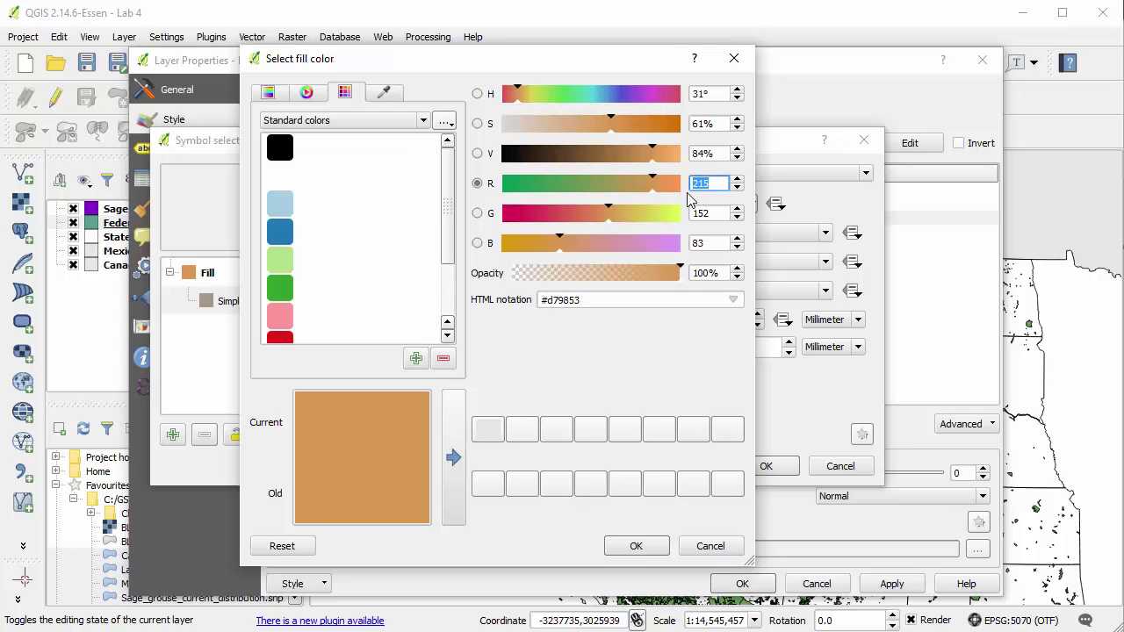
{"action": "type", "text": "251"}
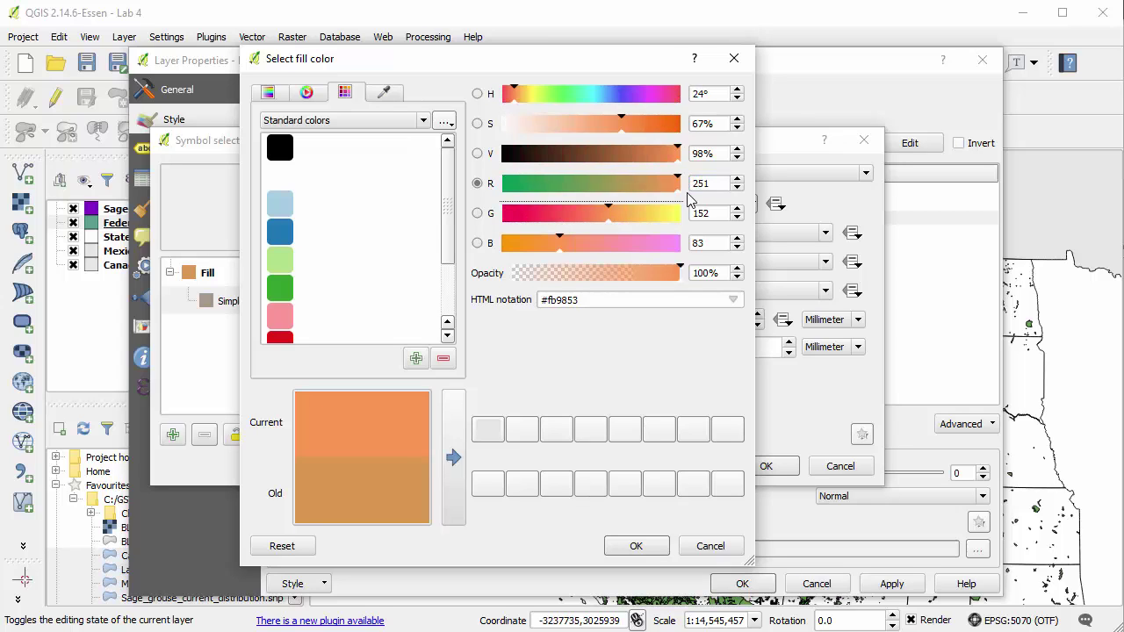
{"action": "key", "text": "Tab"}
{"action": "type", "text": "180"}
{"action": "key", "text": "Tab"}
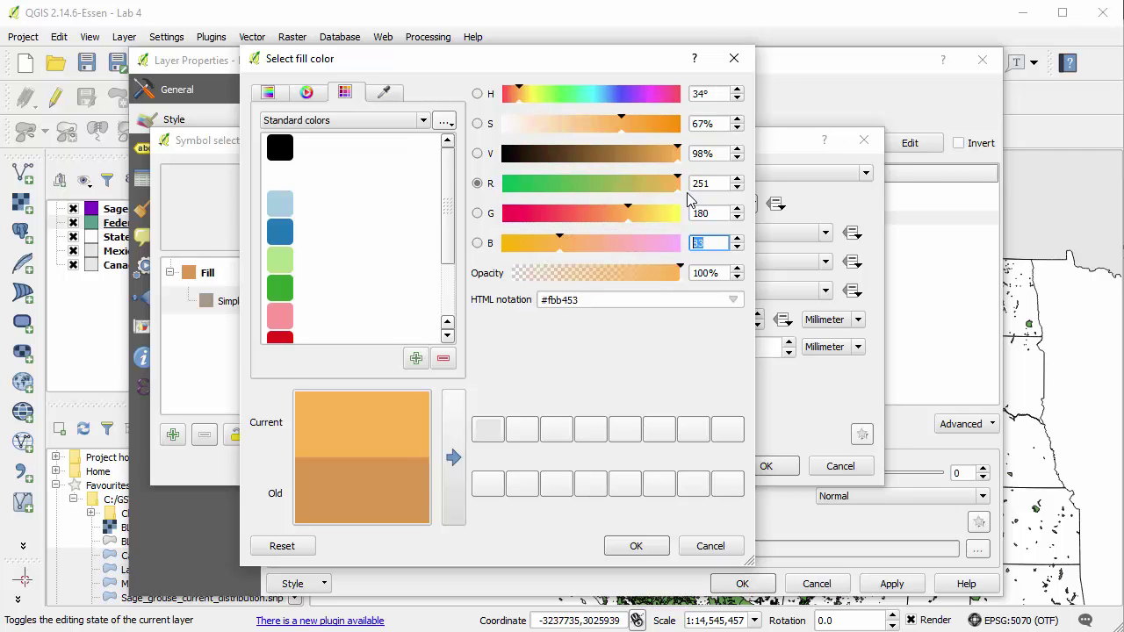
{"action": "type", "text": "215"}
{"action": "key", "text": "Return"}
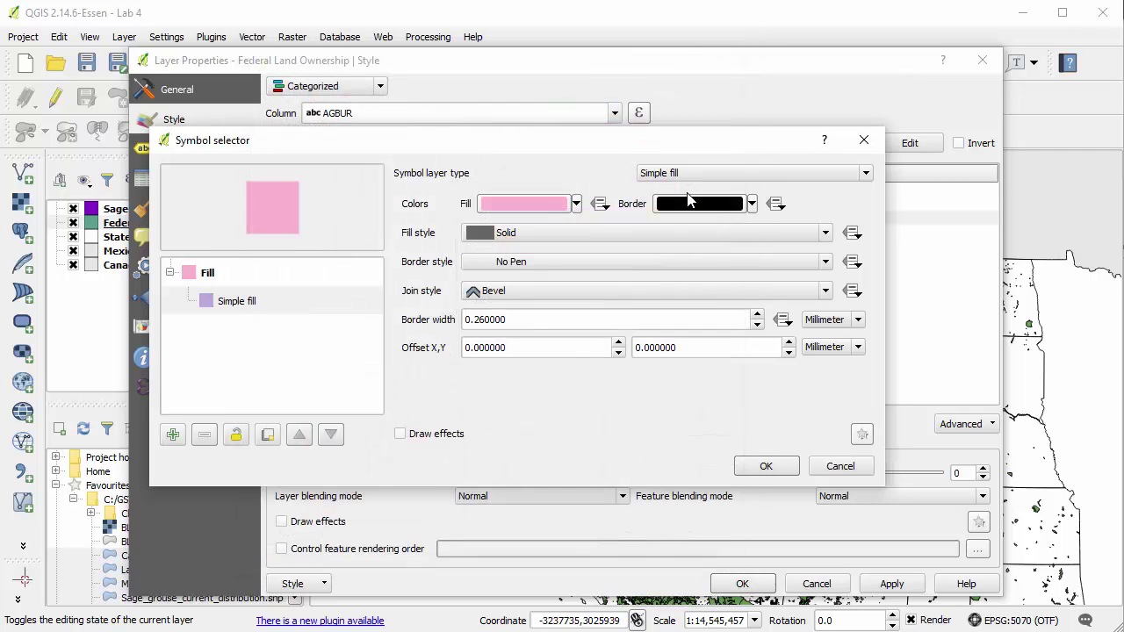
{"action": "left_click", "coordinate": [769, 467]}
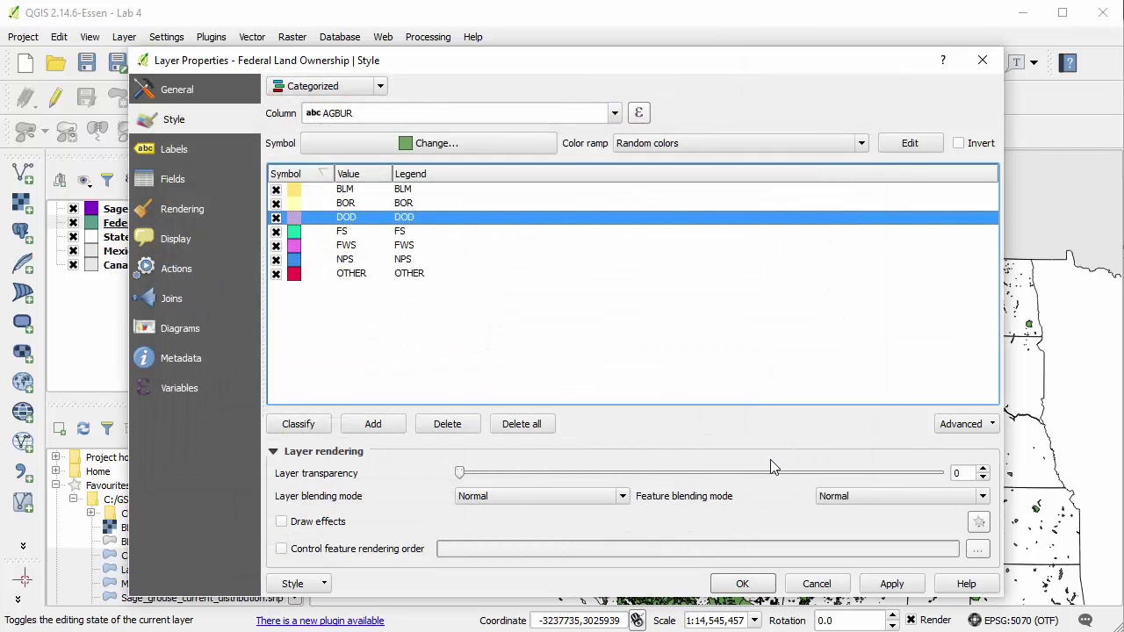
- Set the border style of the FS category's simple fill to No Pen, and open its fill color for editing
{"action": "double_click", "coordinate": [297, 234]}
{"action": "left_click", "coordinate": [272, 301]}
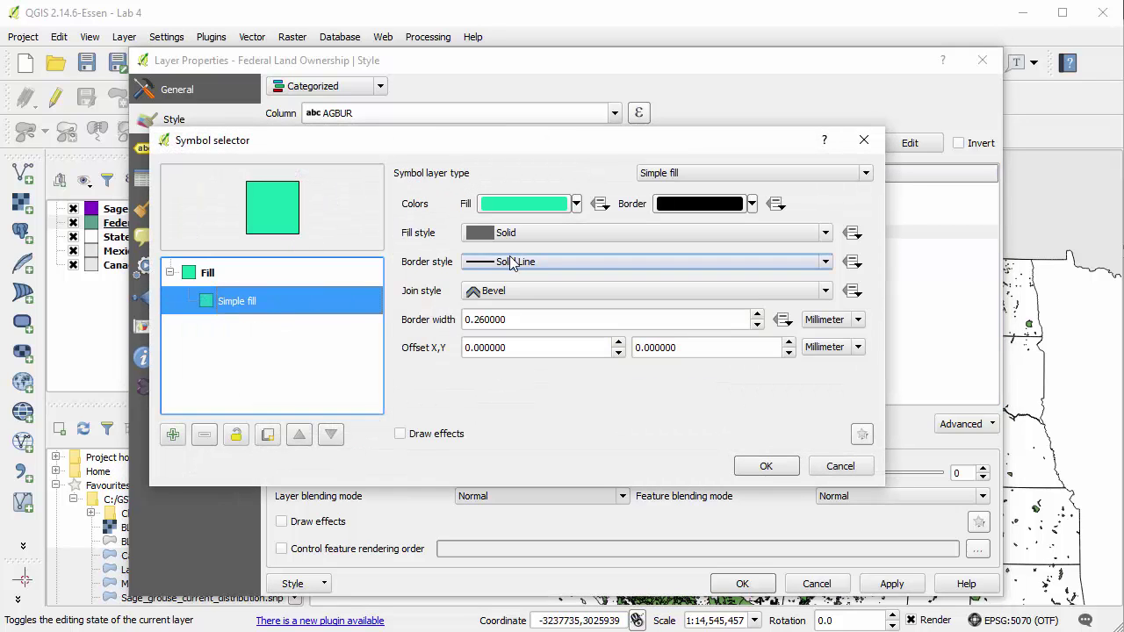
{"action": "left_click", "coordinate": [514, 264]}
{"action": "left_click", "coordinate": [514, 287]}
{"action": "left_click", "coordinate": [531, 206]}
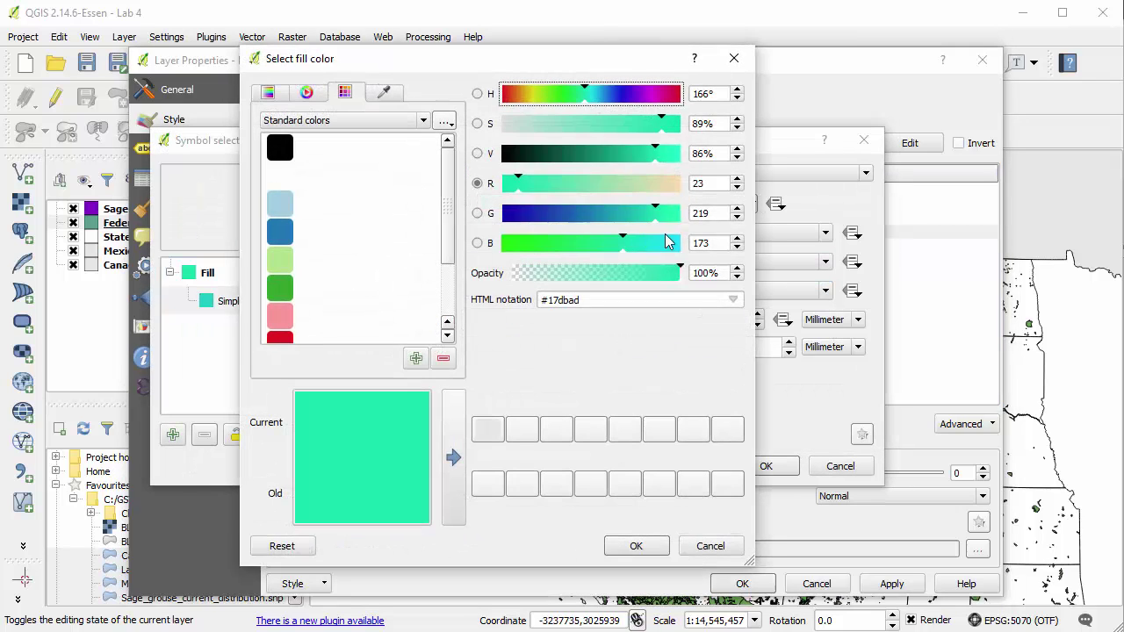
{"action": "double_click", "coordinate": [710, 212]}
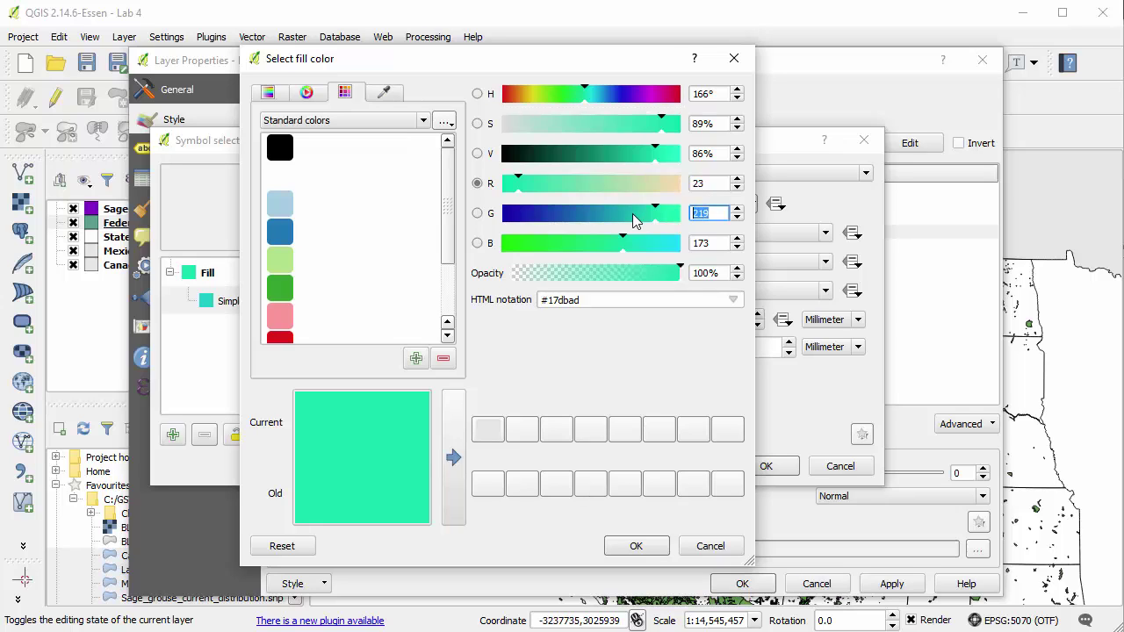
{"action": "type", "text": "179"}
{"action": "key", "text": "Tab"}
{"action": "key", "text": "Tab"}
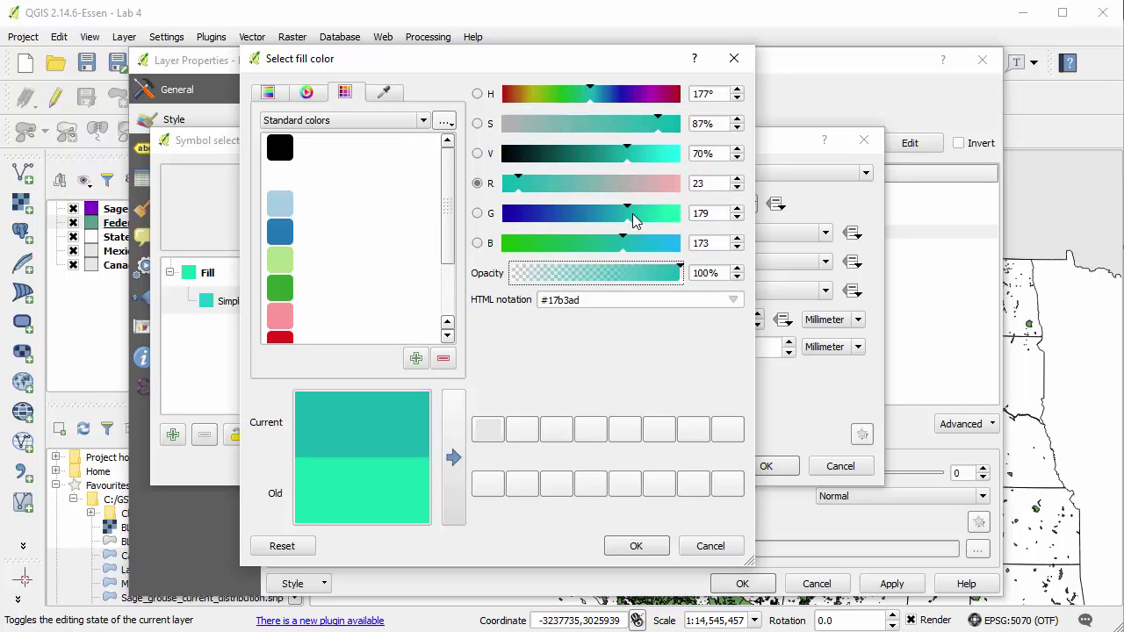
{"action": "key", "text": "shift+Tab"}
{"action": "type", "text": "222"}
{"action": "key", "text": "Tab"}
{"action": "key", "text": "Tab"}
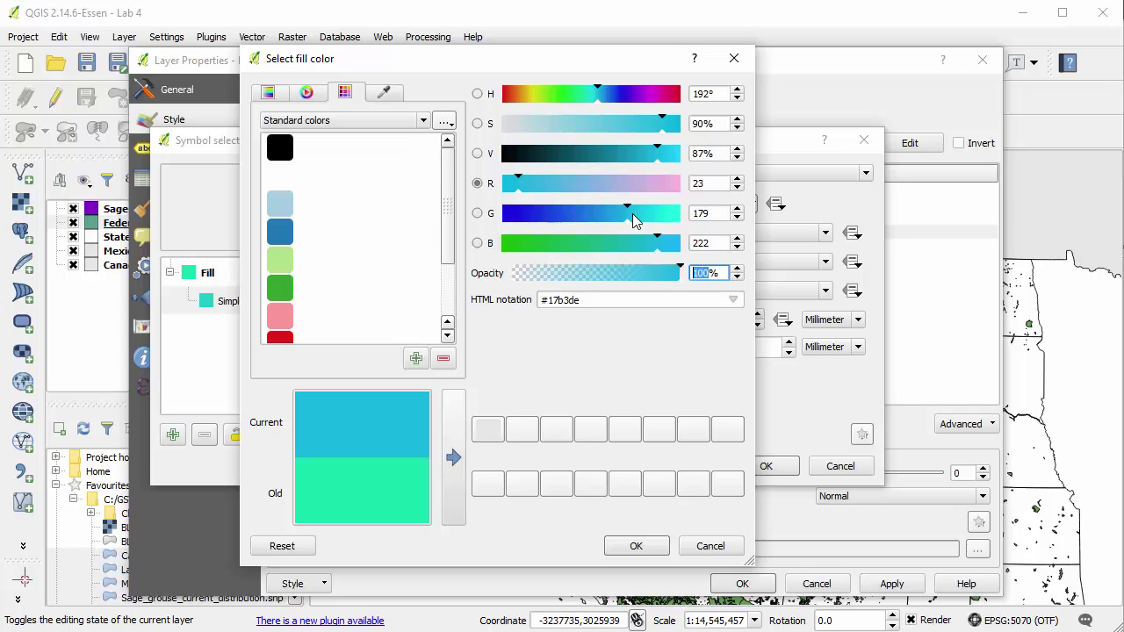
{"action": "type", "text": "10"}
{"action": "key", "text": "BackSpace"}
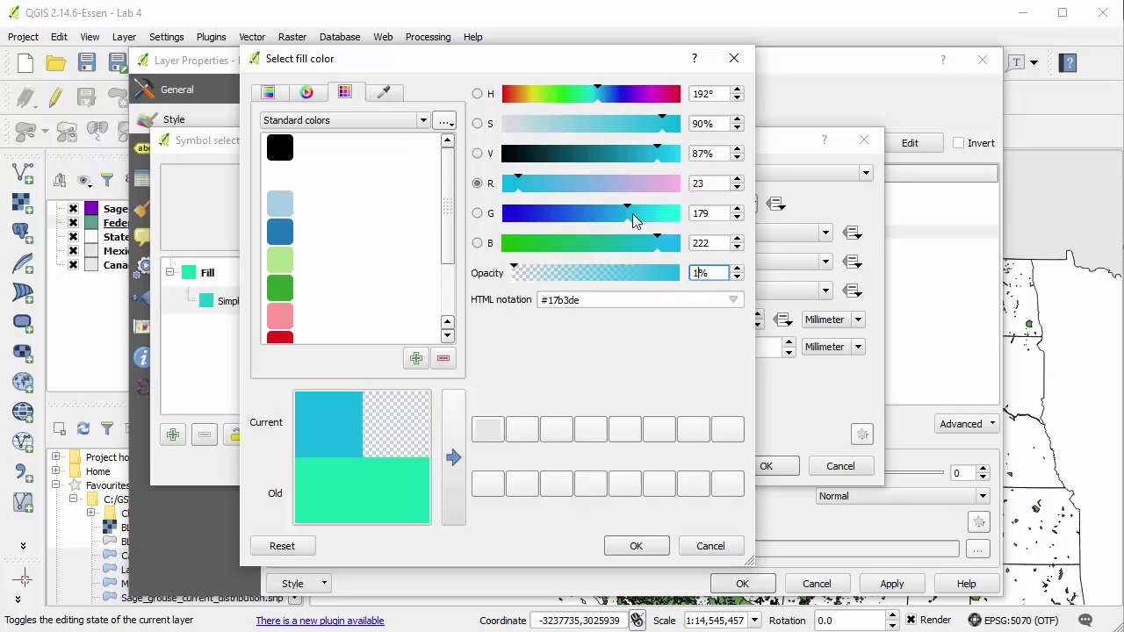
{"action": "type", "text": "100"}
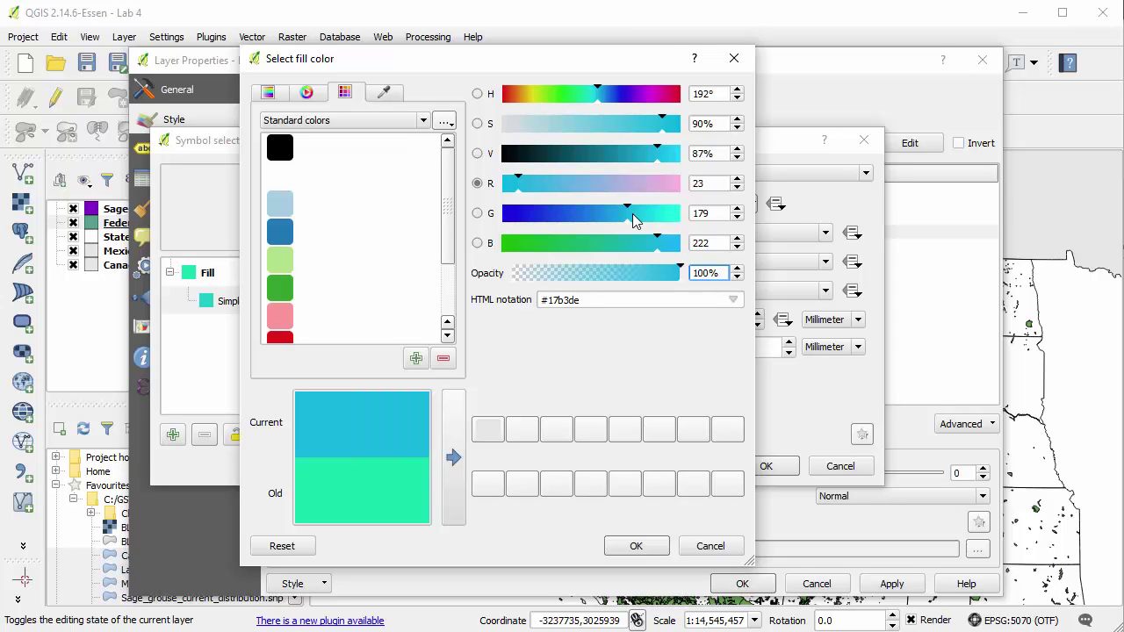
- Set the FS category's fill color to the BLM standard light green with red 179 and green 222, and accept the symbol
{"action": "key", "text": "shift+Tab"}
{"action": "key", "text": "shift+Tab"}
{"action": "key", "text": "shift+Tab"}
{"action": "key", "text": "shift+Tab"}
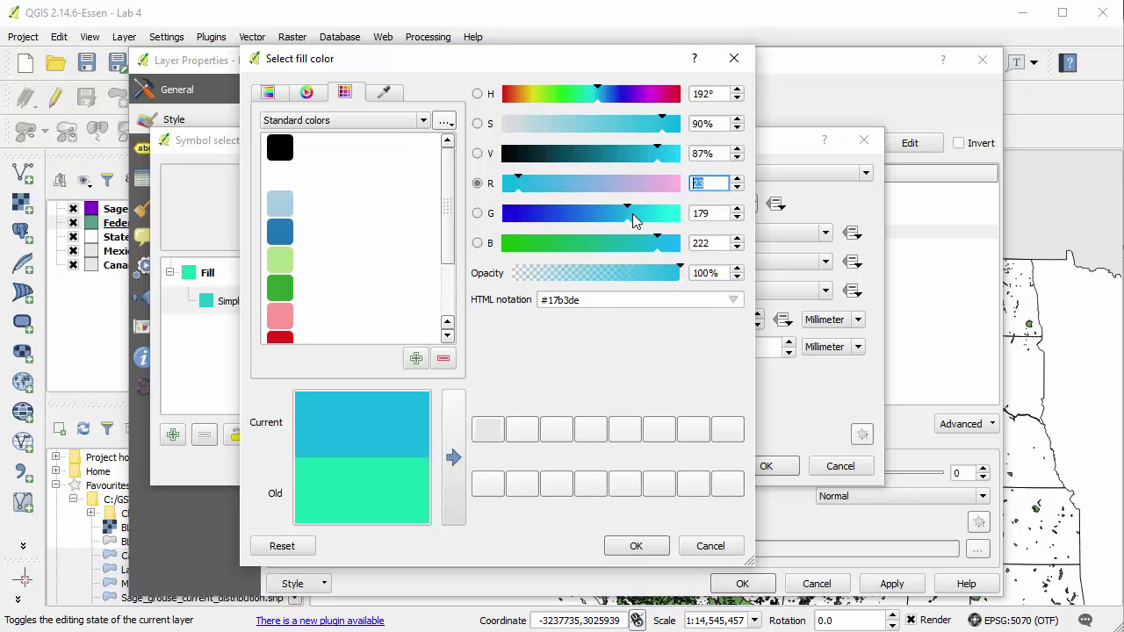
{"action": "type", "text": "179"}
{"action": "key", "text": "Tab"}
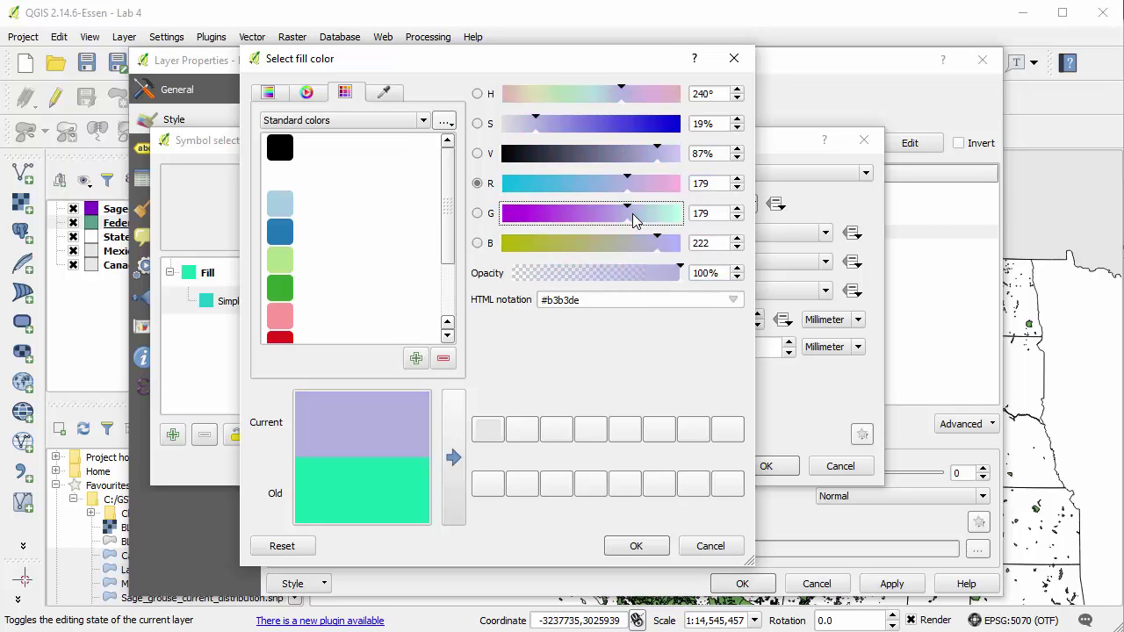
{"action": "type", "text": "222"}
{"action": "key", "text": "Tab"}
{"action": "type", "text": "110"}
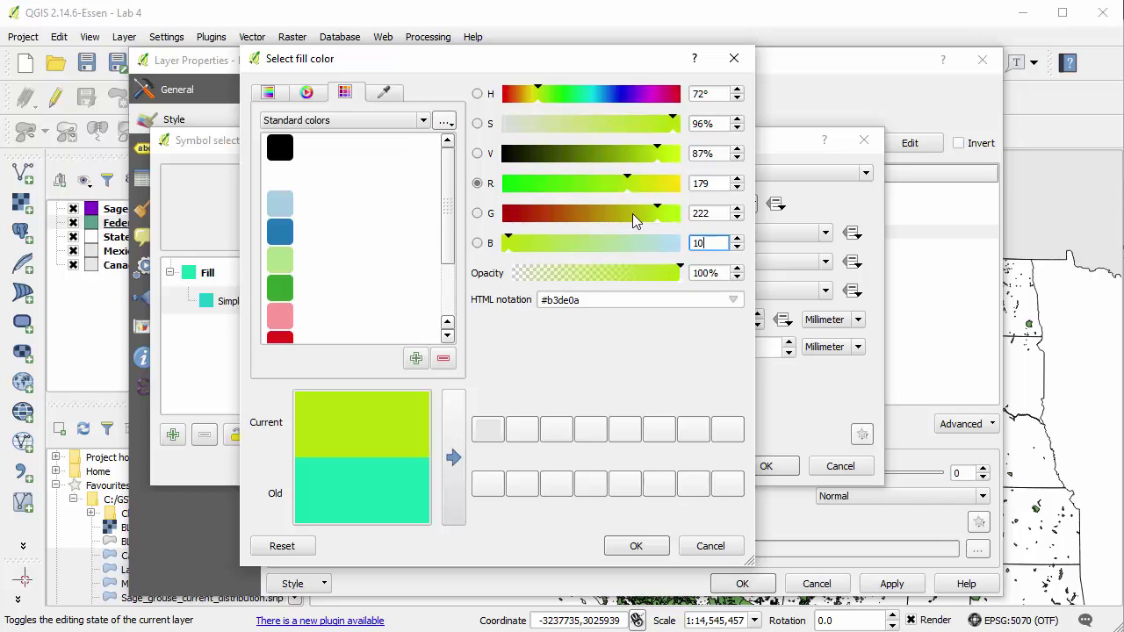
{"action": "key", "text": "Return"}
{"action": "left_click", "coordinate": [766, 465]}
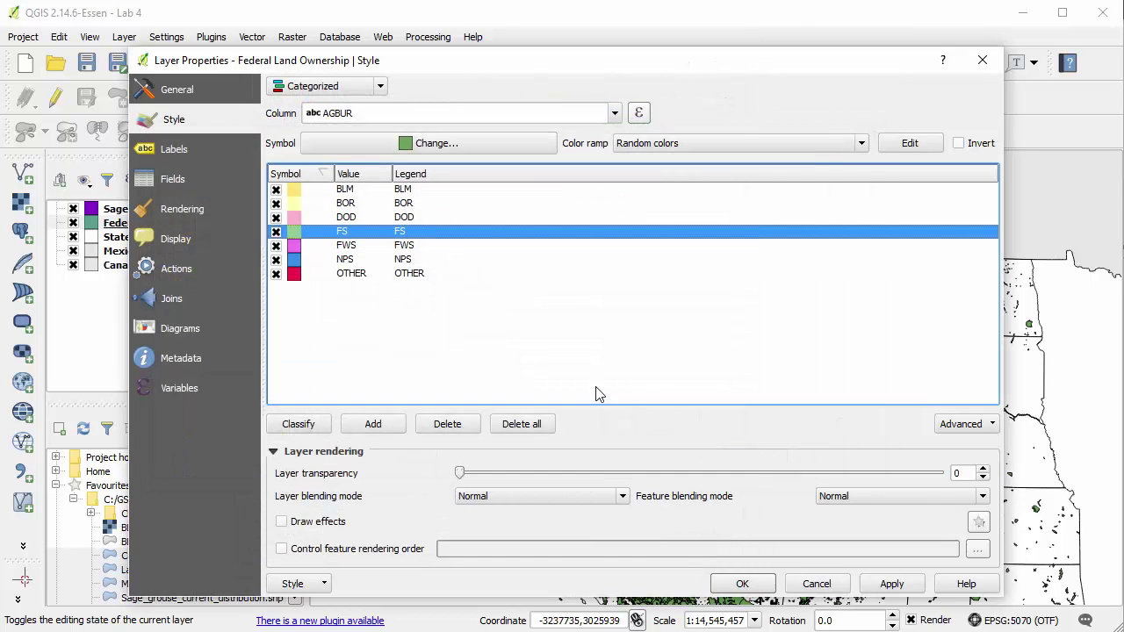
- Set the border style of the FWS category's simple fill to No Pen
{"action": "double_click", "coordinate": [296, 250]}
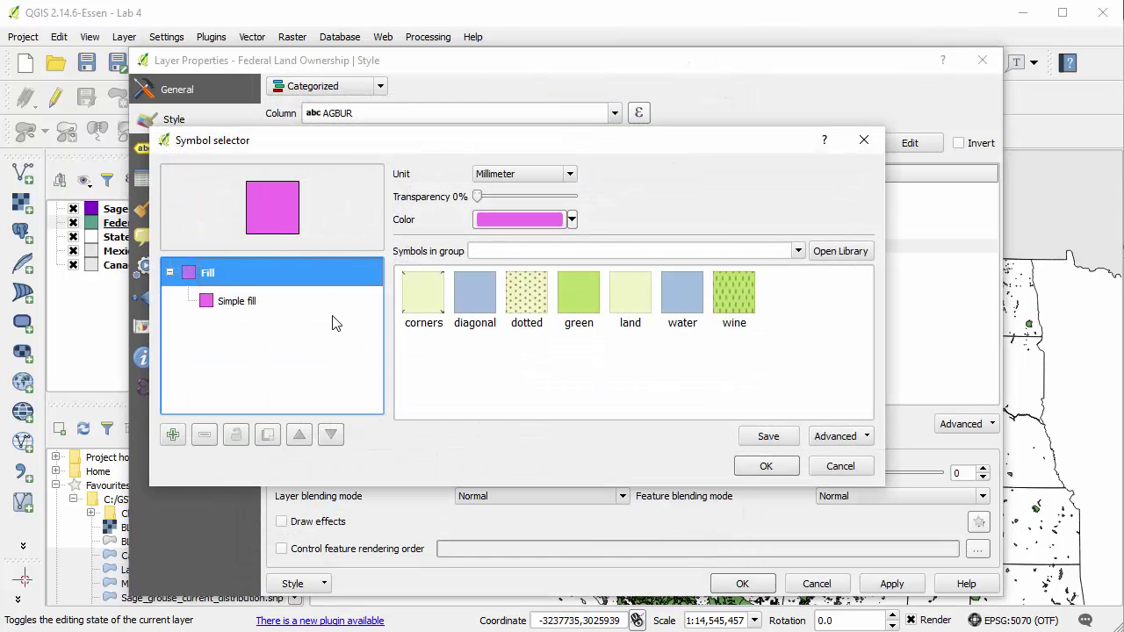
{"action": "left_click", "coordinate": [326, 315]}
{"action": "left_click", "coordinate": [538, 262]}
{"action": "left_click", "coordinate": [527, 283]}
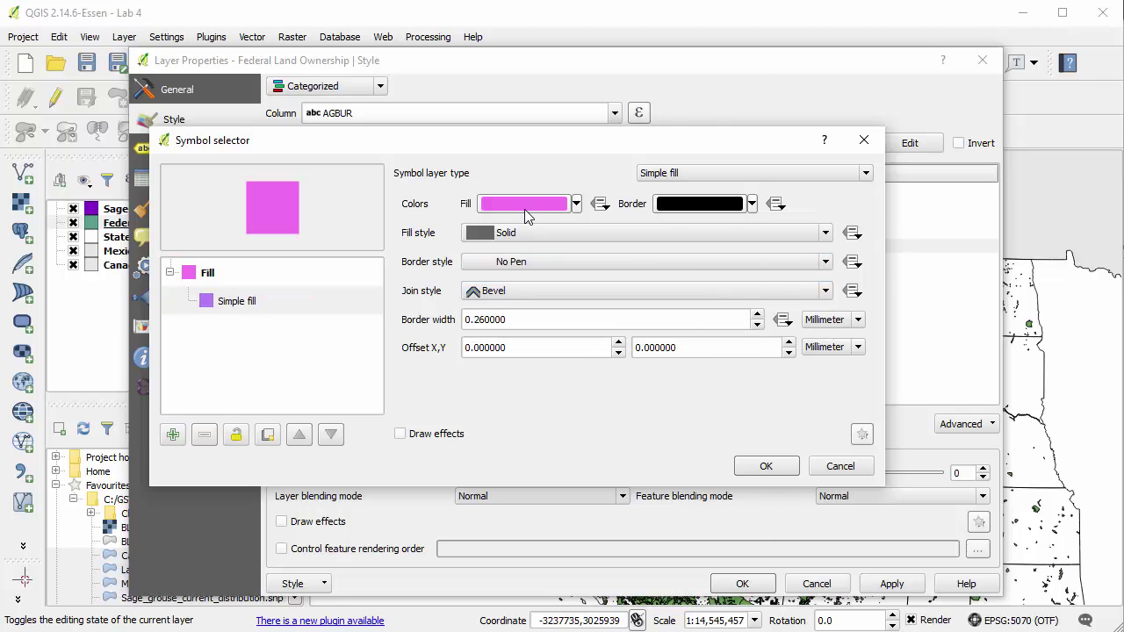
- Set the FWS category's fill color to red 127, green 204, blue 167, and accept the symbol
{"action": "left_click", "coordinate": [527, 204]}
{"action": "double_click", "coordinate": [712, 183]}
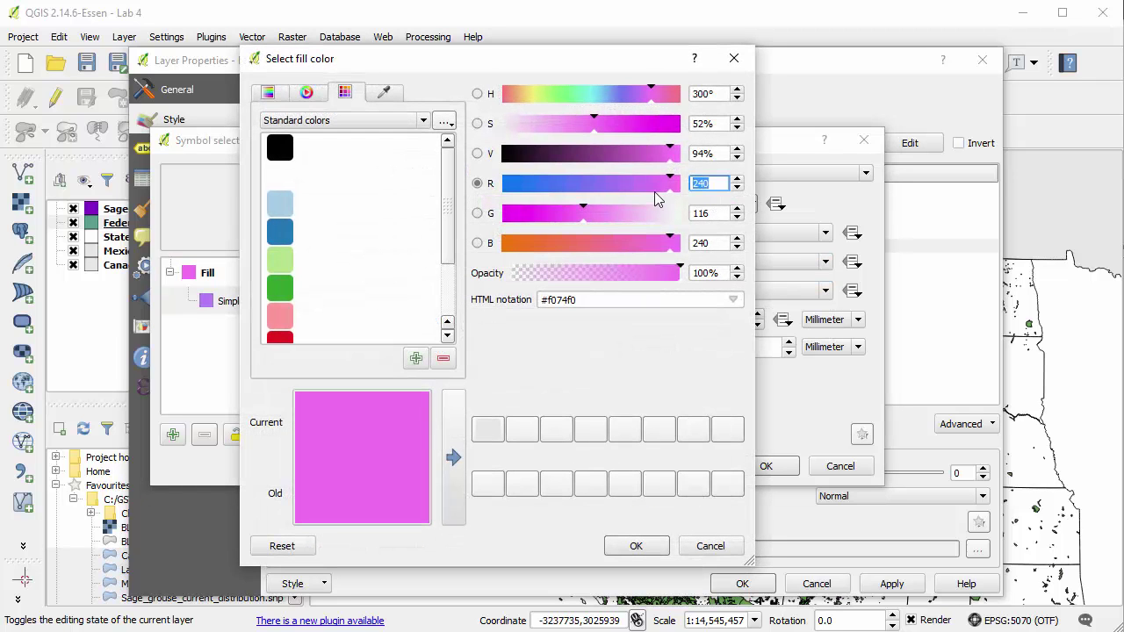
{"action": "type", "text": "127"}
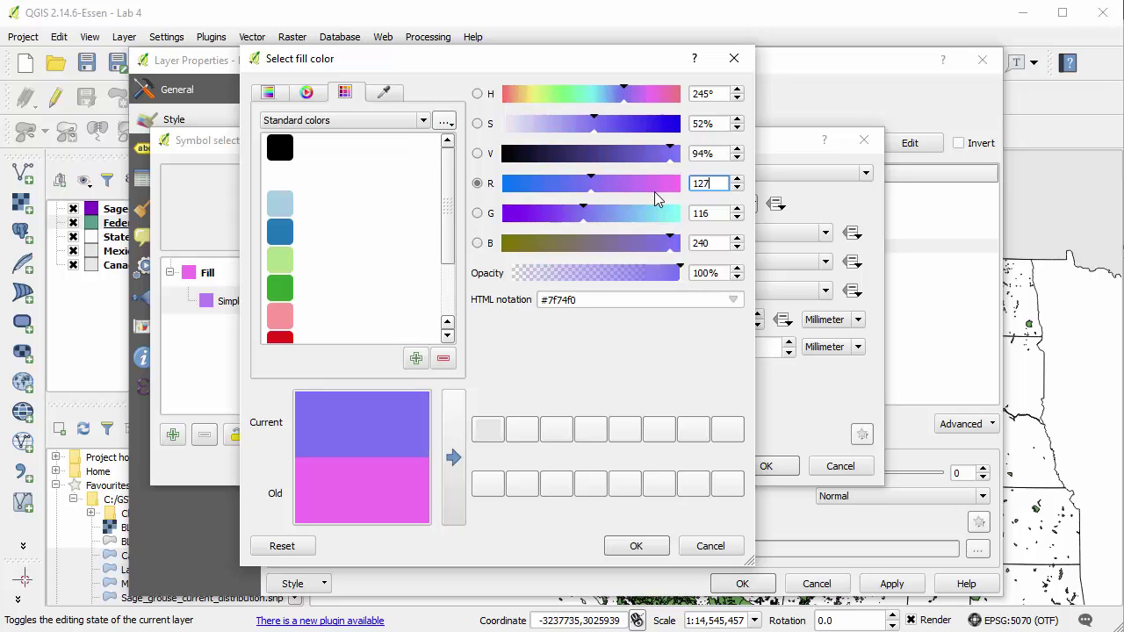
{"action": "key", "text": "Tab"}
{"action": "type", "text": "204"}
{"action": "key", "text": "Tab"}
{"action": "type", "text": "167"}
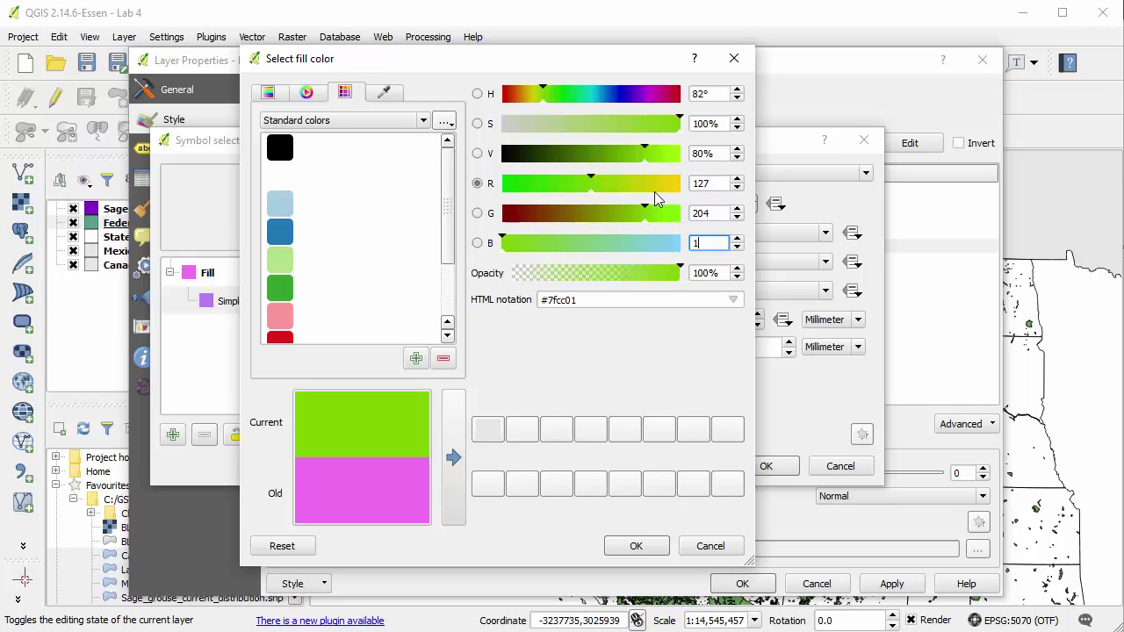
{"action": "left_click", "coordinate": [637, 545]}
{"action": "left_click", "coordinate": [760, 466]}
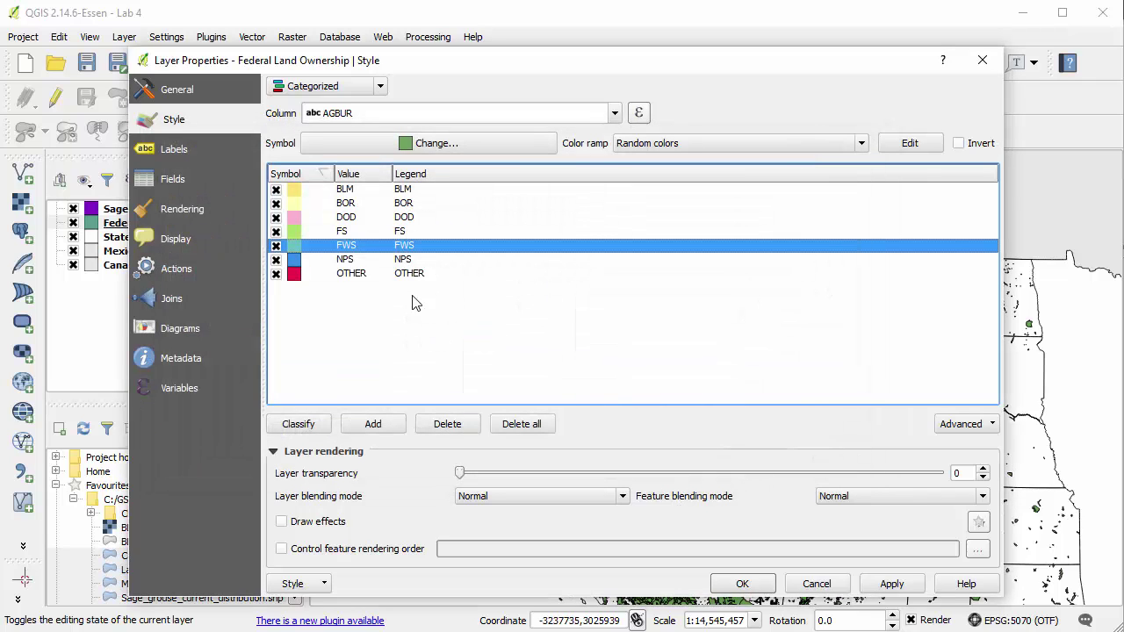
- Review the FWS category's simple fill once more and close its symbol settings
{"action": "double_click", "coordinate": [296, 254]}
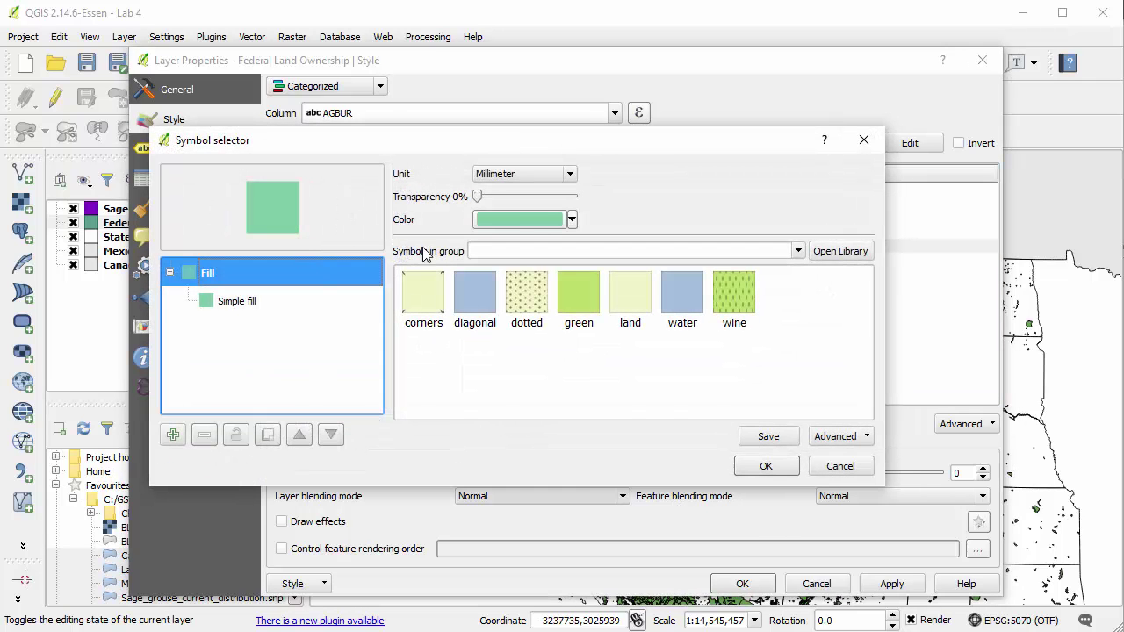
{"action": "left_click", "coordinate": [319, 303]}
{"action": "left_click", "coordinate": [766, 466]}
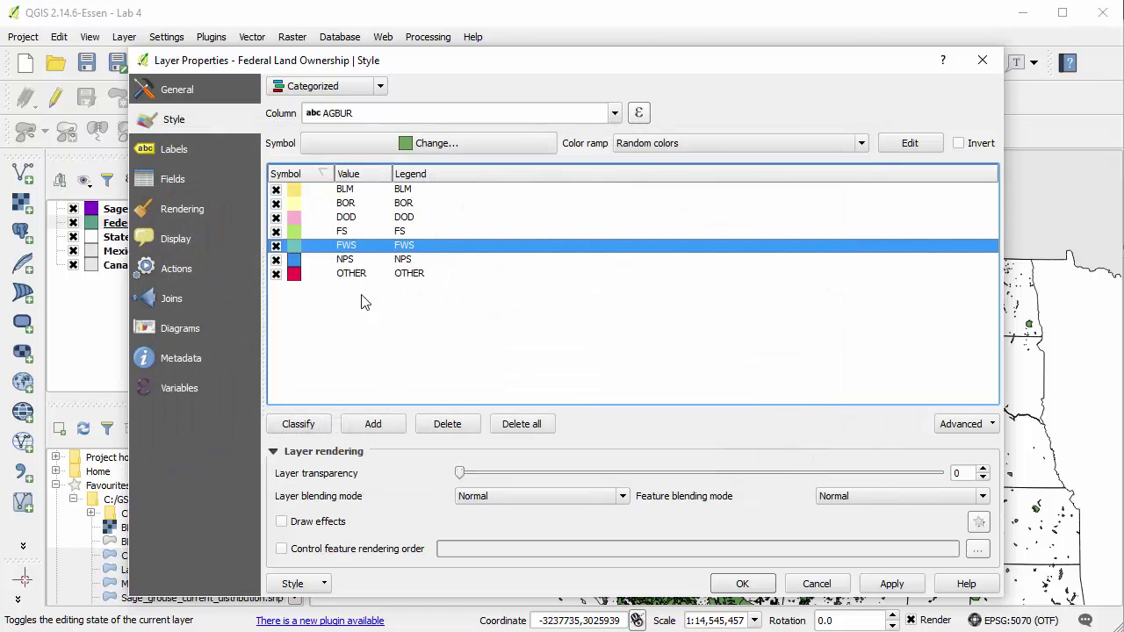
- Set the border style of the NPS category's simple fill to No Pen
{"action": "double_click", "coordinate": [294, 259]}
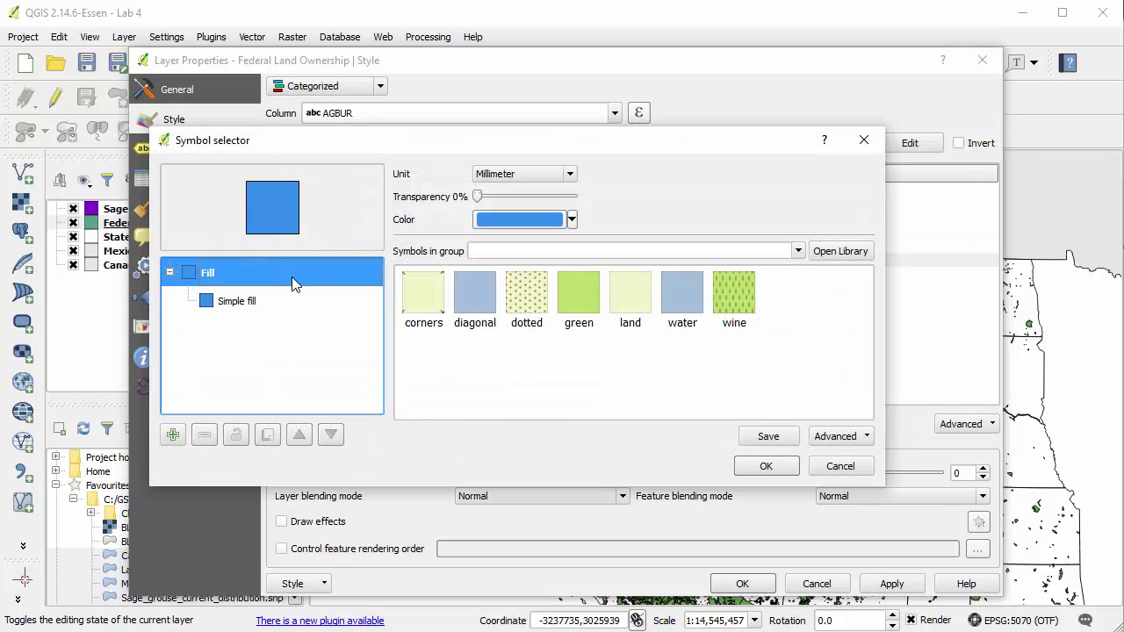
{"action": "left_click", "coordinate": [308, 301]}
{"action": "left_click", "coordinate": [570, 262]}
{"action": "left_click", "coordinate": [518, 274]}
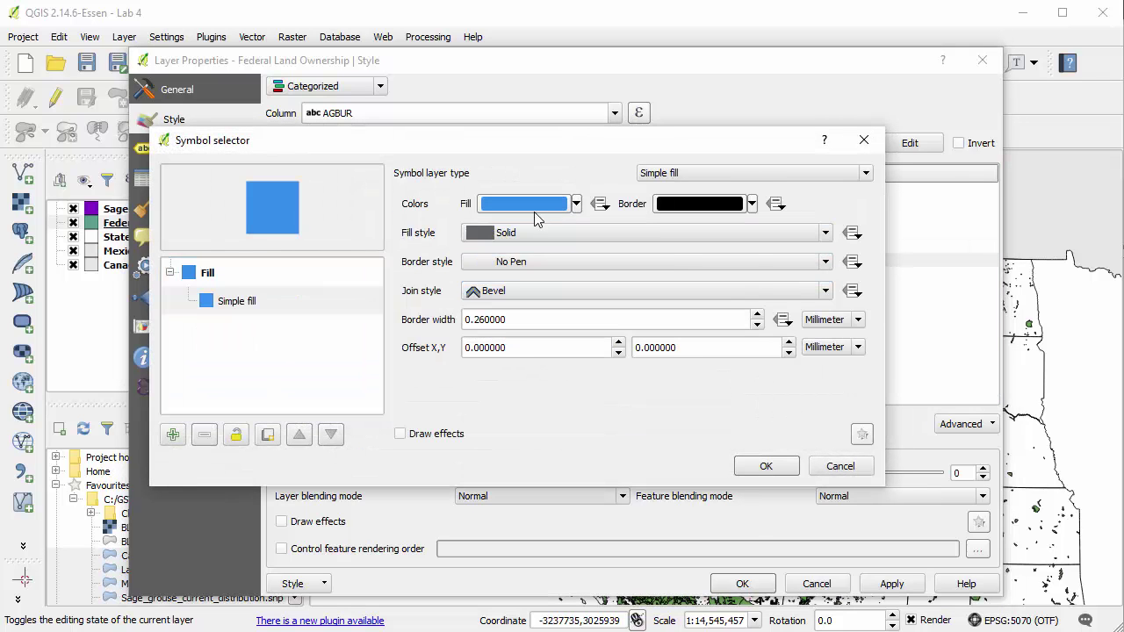
- Set the NPS category's fill color to red 177, green 137, blue 193, and accept the symbol
{"action": "left_click", "coordinate": [524, 203]}
{"action": "left_click_drag", "start_coordinate": [708, 183], "coordinate": [672, 181]}
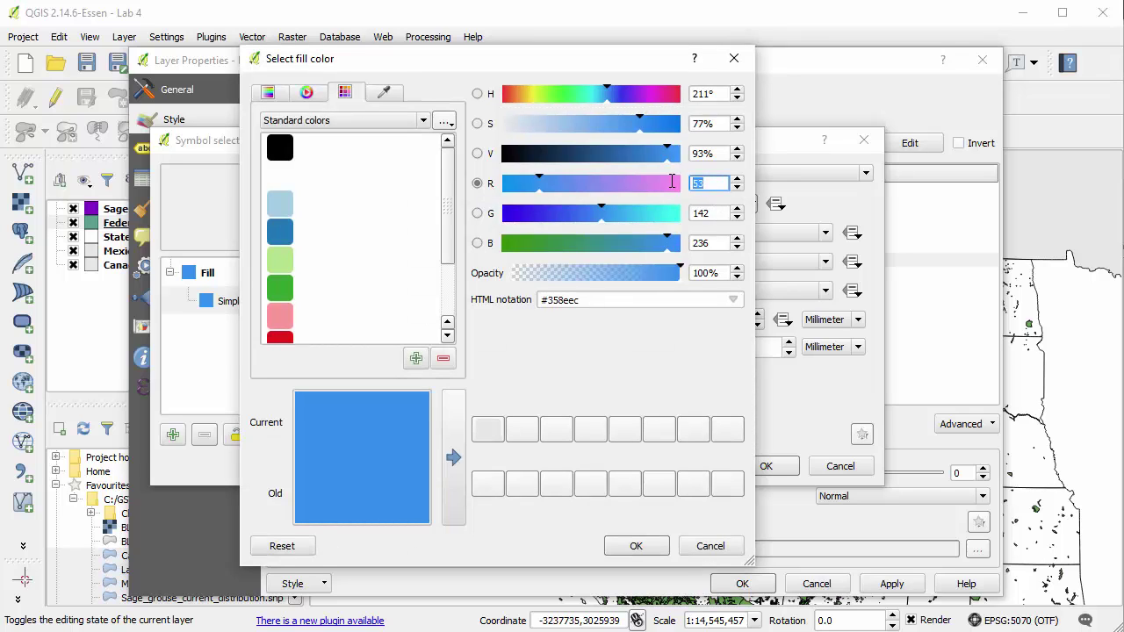
{"action": "type", "text": "177"}
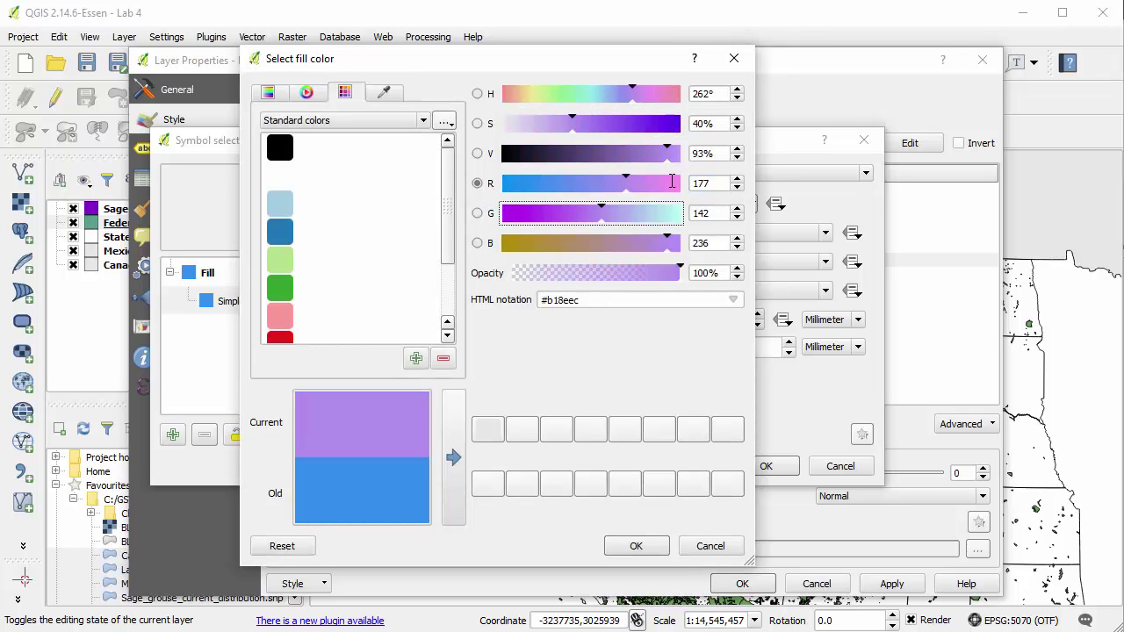
{"action": "key", "text": "Tab"}
{"action": "type", "text": "137"}
{"action": "key", "text": "Tab"}
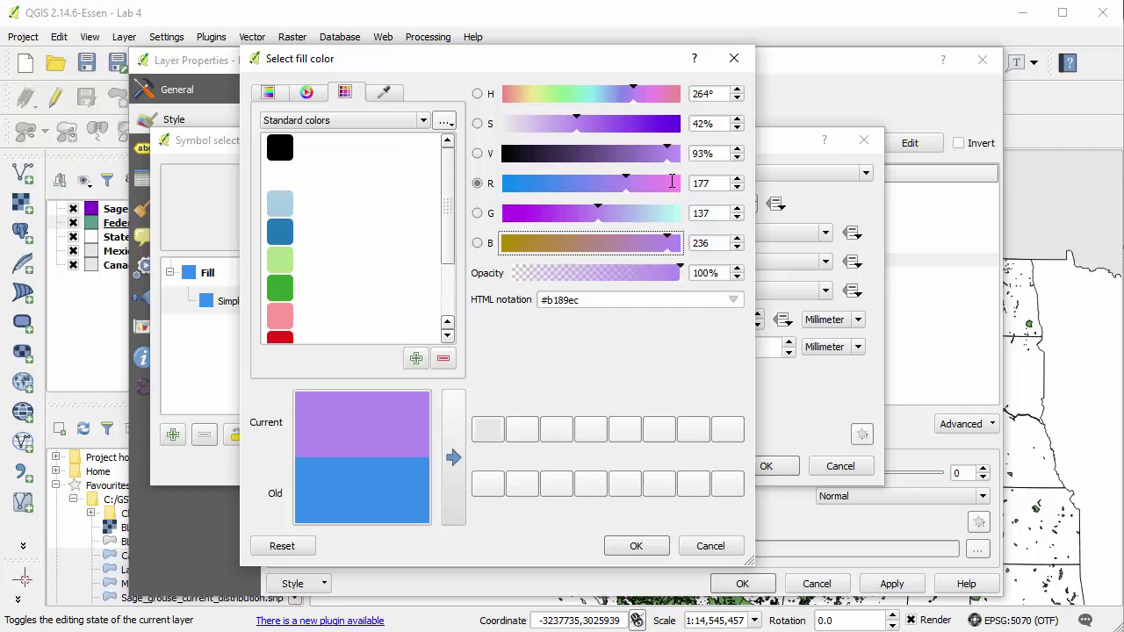
{"action": "type", "text": "193"}
{"action": "key", "text": "Return"}
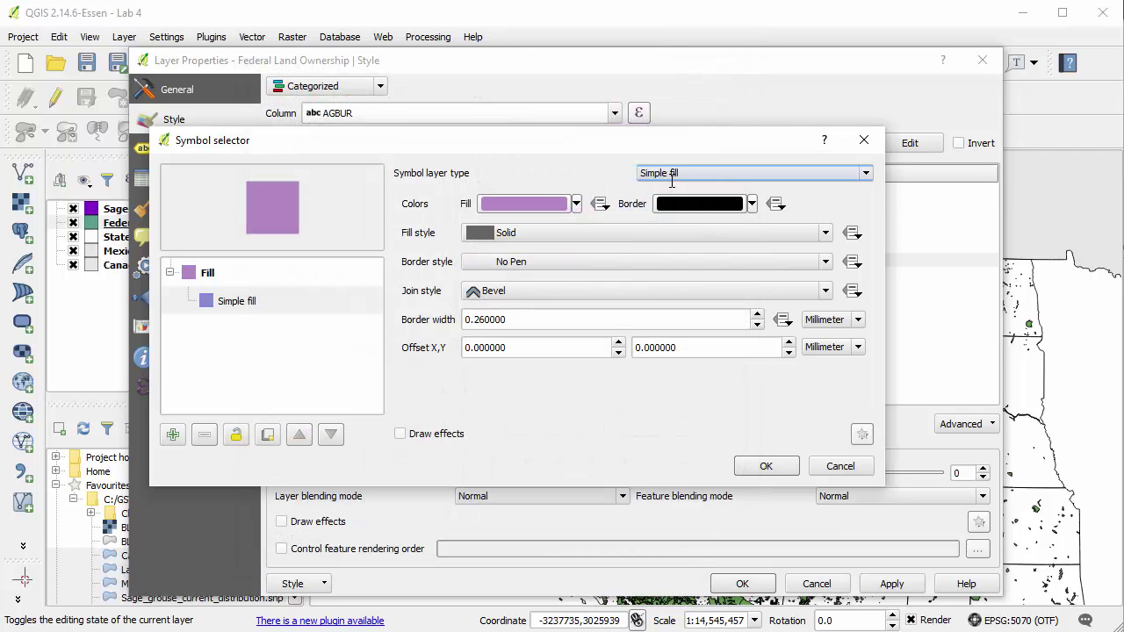
{"action": "key", "text": "Return"}
- Set the border style of the OTHER category's simple fill to No Pen
{"action": "double_click", "coordinate": [295, 274]}
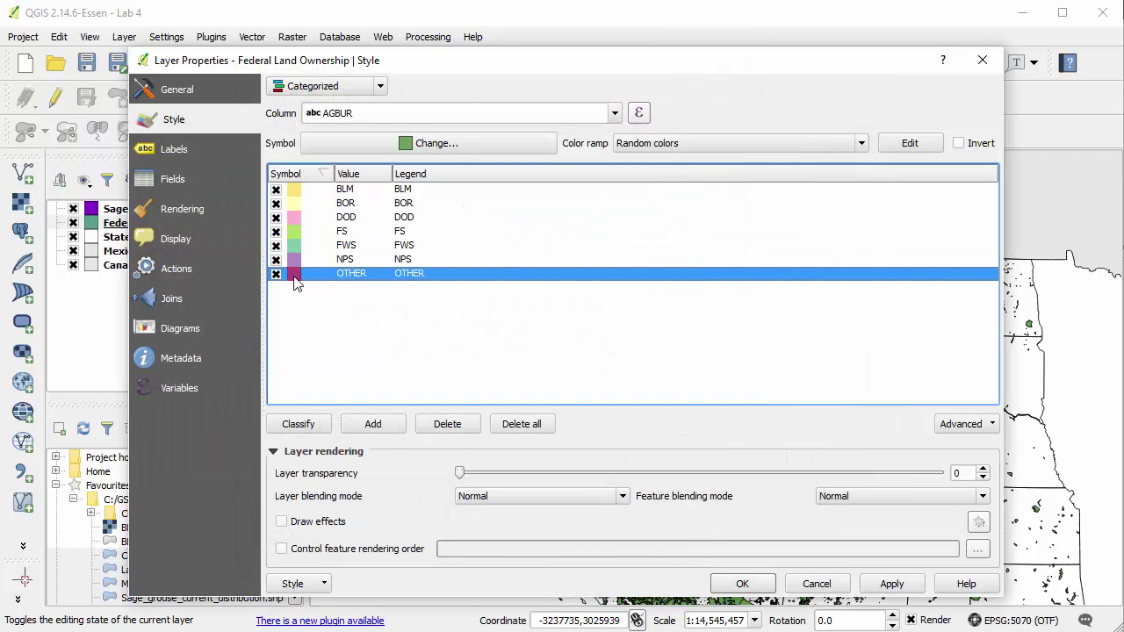
{"action": "left_click", "coordinate": [281, 302]}
{"action": "left_click", "coordinate": [528, 261]}
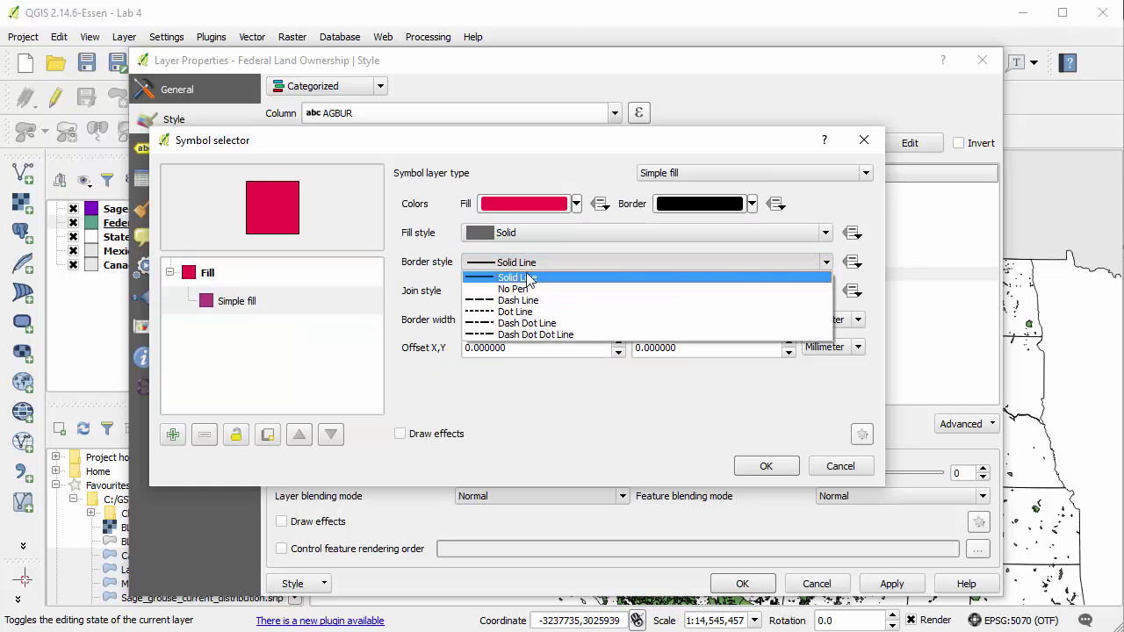
{"action": "left_click", "coordinate": [527, 286]}
- Set the OTHER category's fill color to a neutral grey with red 150 and green 150, and accept the symbol
{"action": "left_click", "coordinate": [527, 204]}
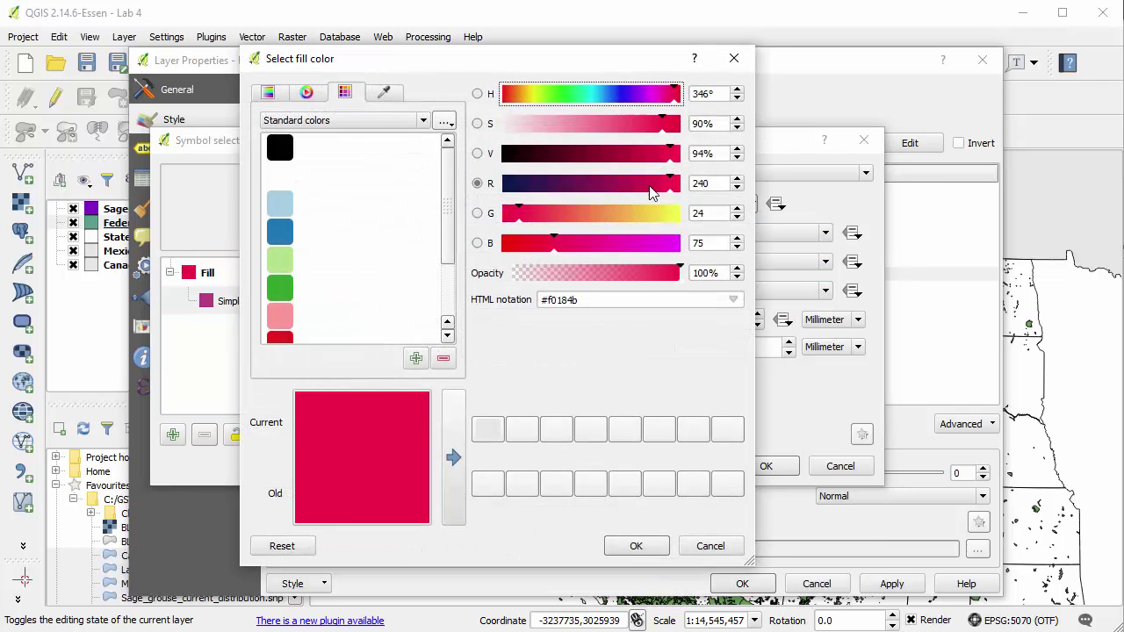
{"action": "double_click", "coordinate": [707, 182]}
{"action": "type", "text": "150"}
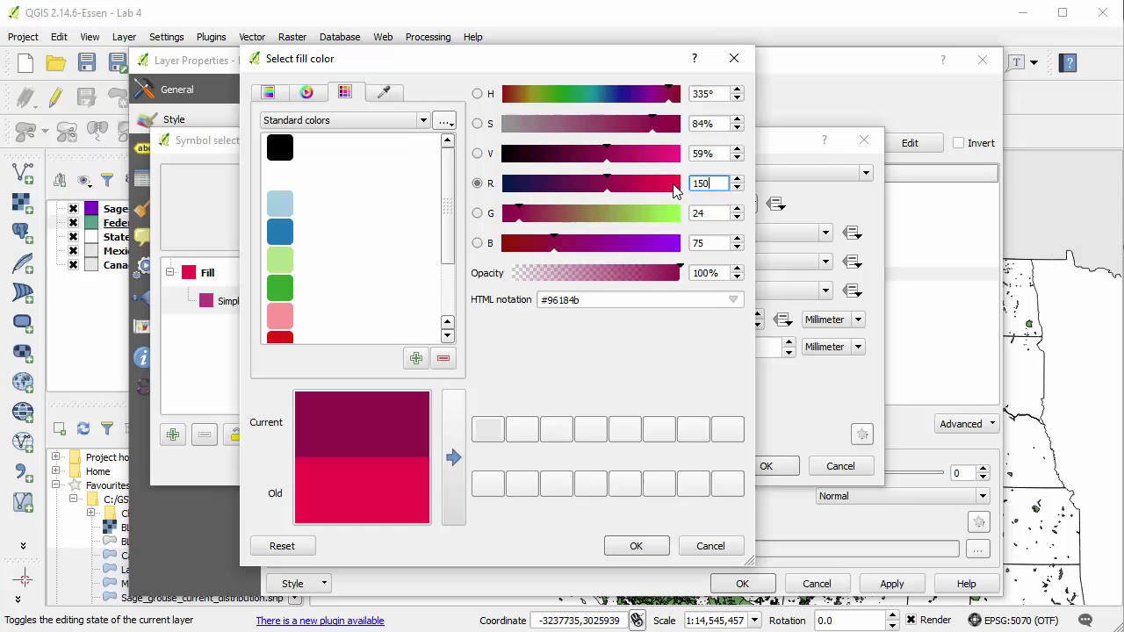
{"action": "key", "text": "Tab"}
{"action": "type", "text": "150"}
{"action": "key", "text": "Tab"}
{"action": "type", "text": "0"}
{"action": "key", "text": "Return"}
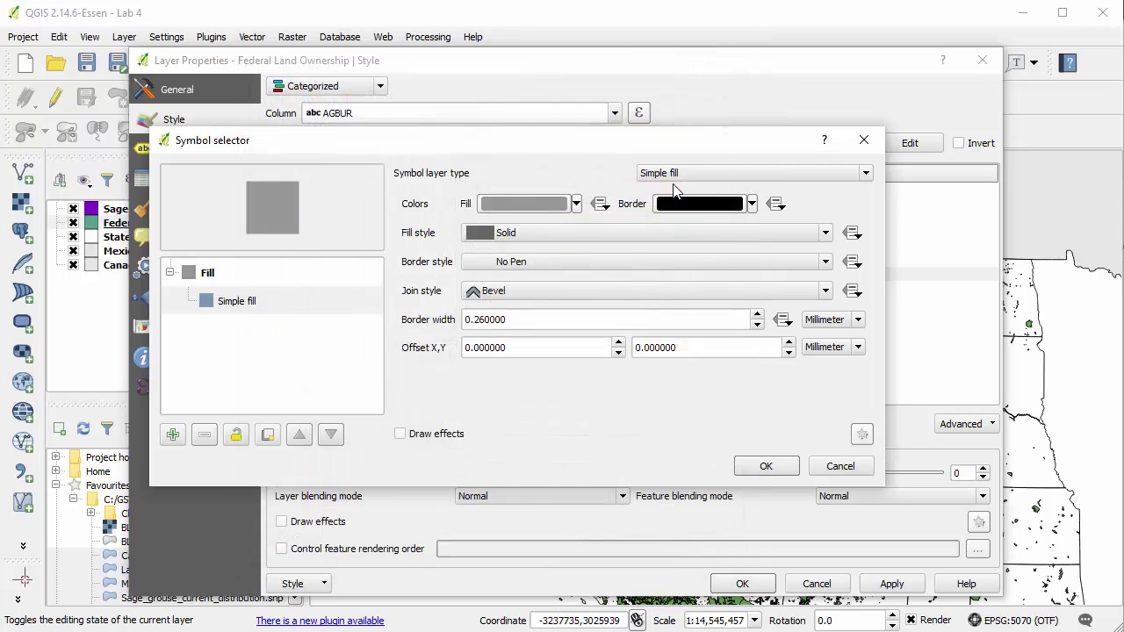
{"action": "key", "text": "Return"}
{"action": "left_click", "coordinate": [531, 351]}
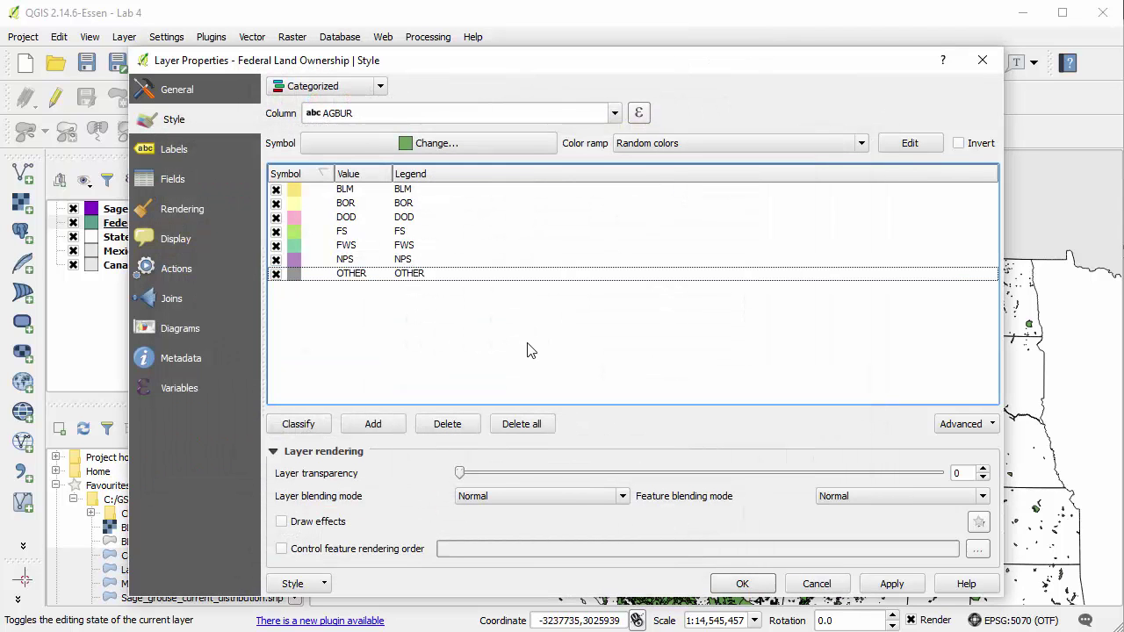
- Accept the Federal Land Ownership layer's style and hide the Sage-grouse Habitat layer
{"action": "left_click", "coordinate": [743, 585]}
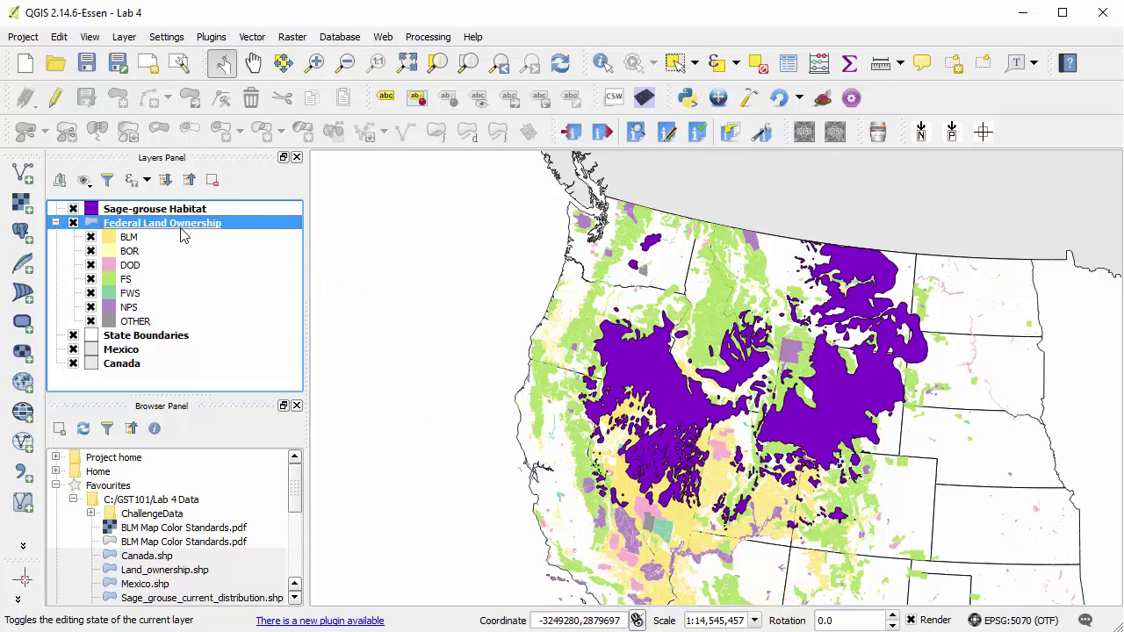
{"action": "left_click", "coordinate": [124, 211]}
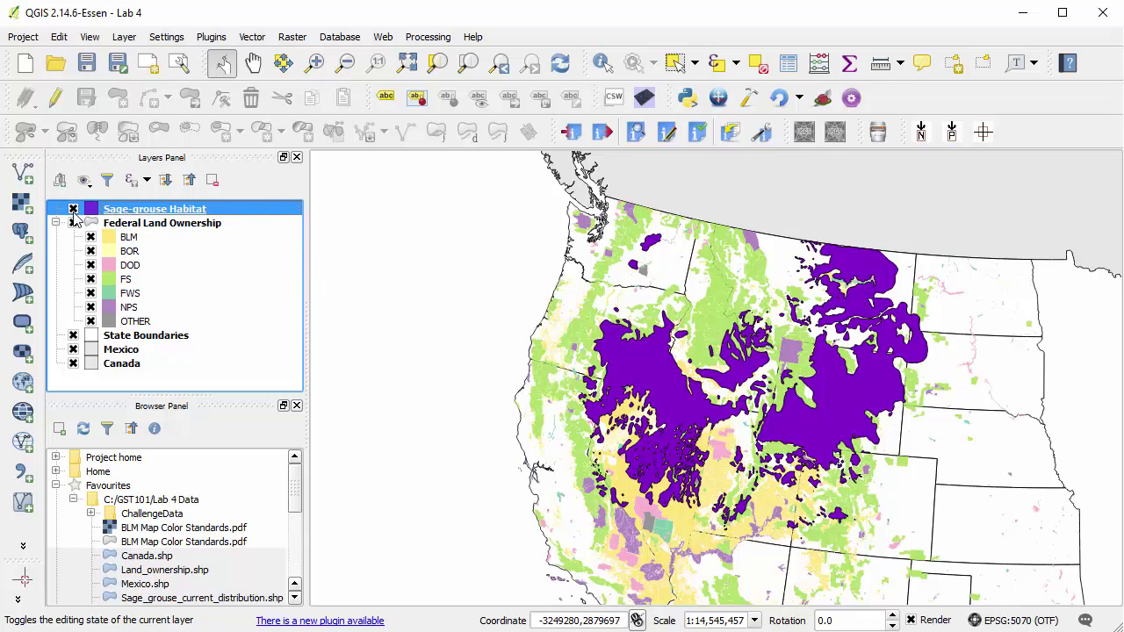
{"action": "left_click", "coordinate": [73, 210]}
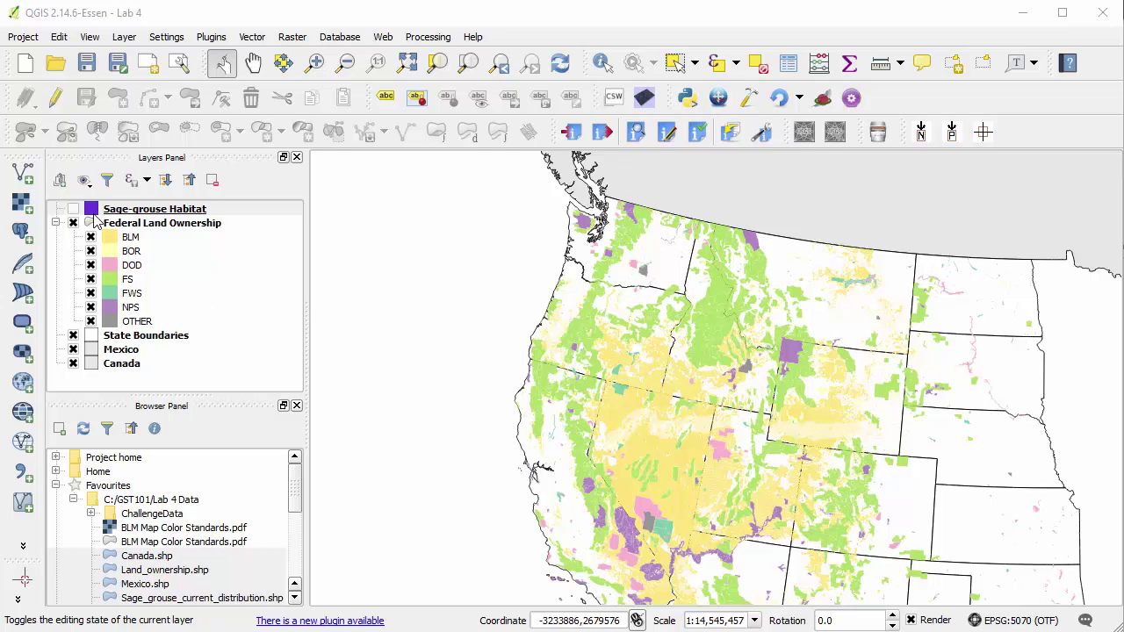
- Set the project's background color to light blue with red 225, green 255, blue 255 in the general project properties
{"action": "left_click", "coordinate": [23, 36]}
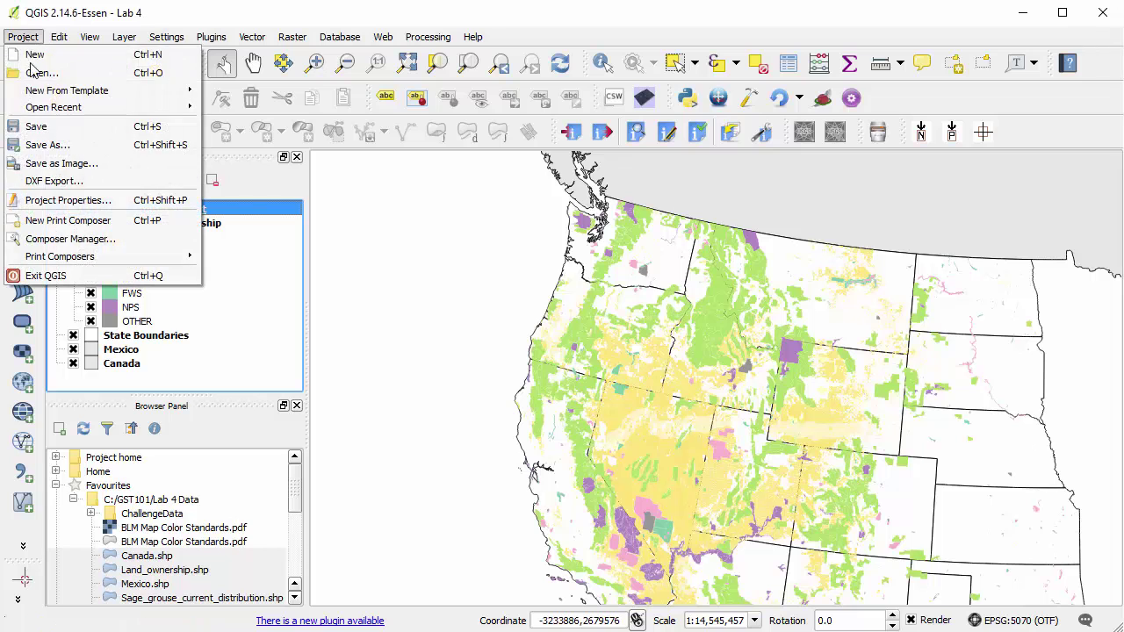
{"action": "left_click", "coordinate": [63, 201]}
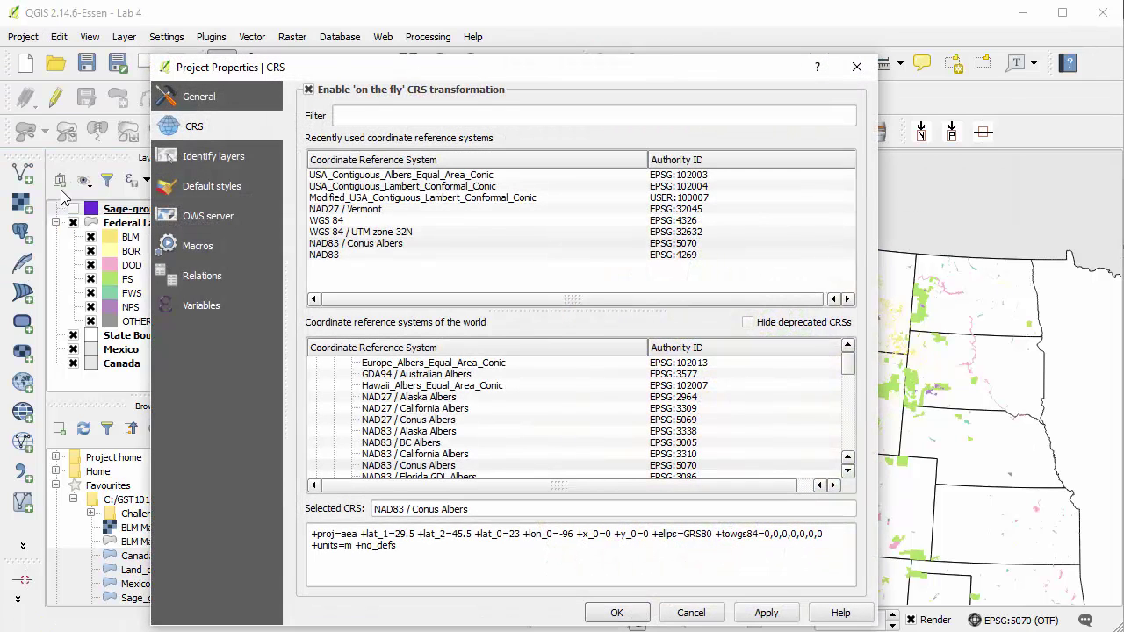
{"action": "left_click", "coordinate": [193, 99]}
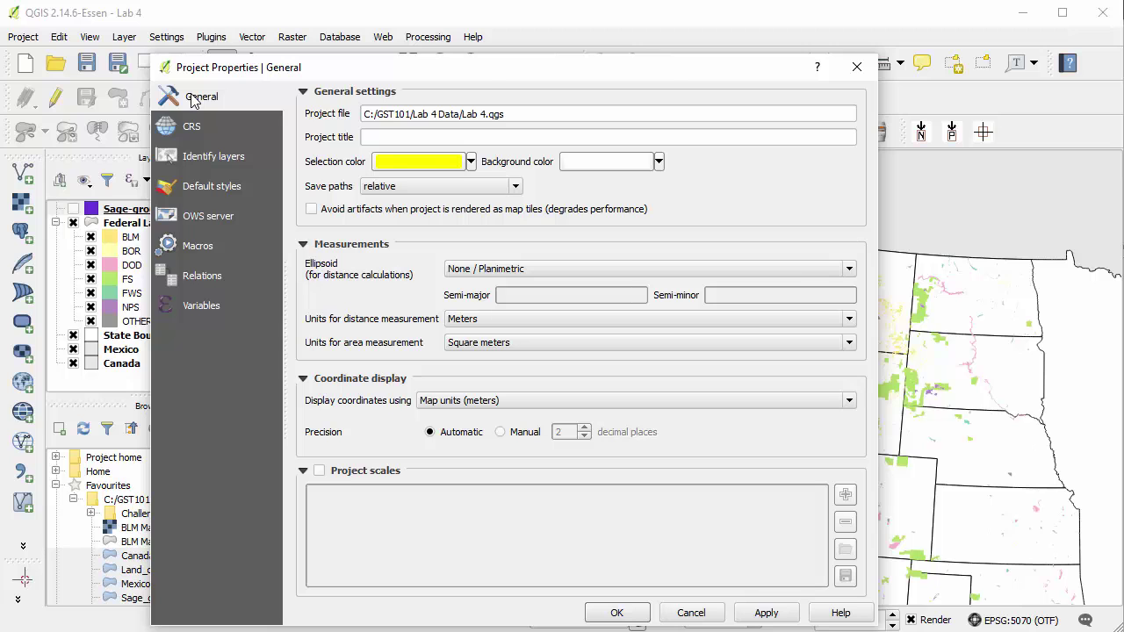
{"action": "left_click", "coordinate": [620, 168]}
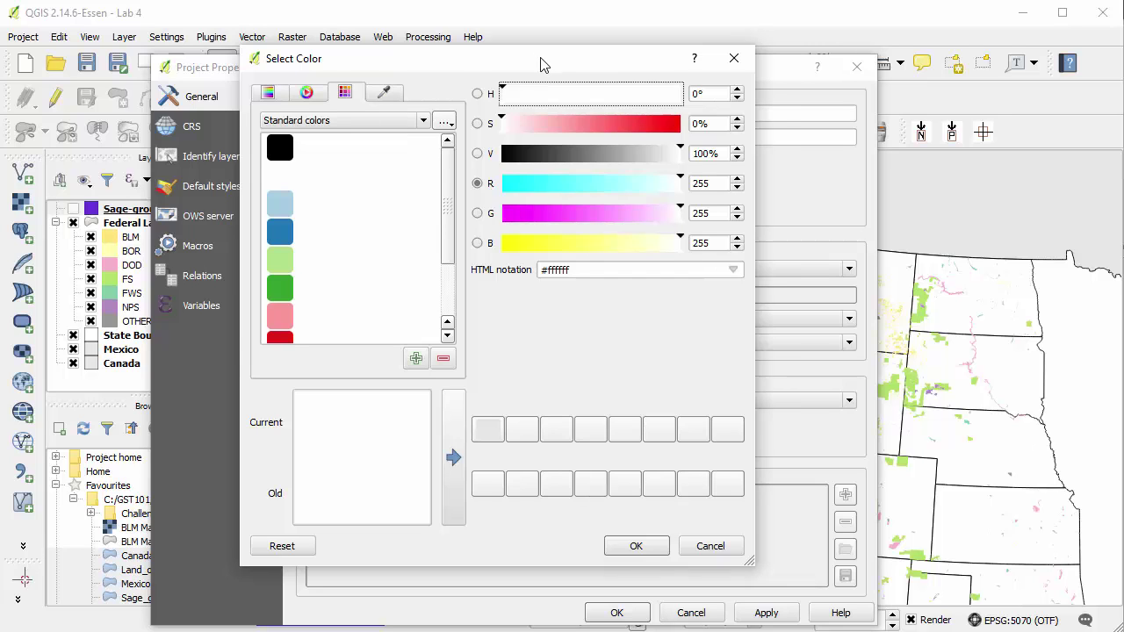
{"action": "left_click_drag", "start_coordinate": [542, 65], "coordinate": [589, 99]}
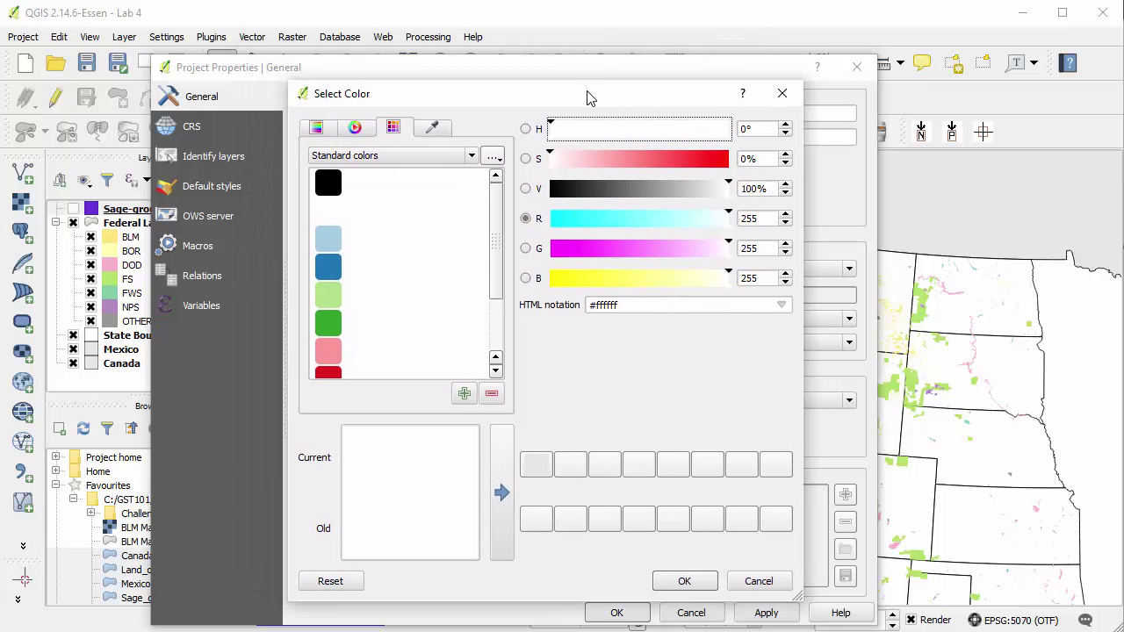
{"action": "double_click", "coordinate": [741, 219]}
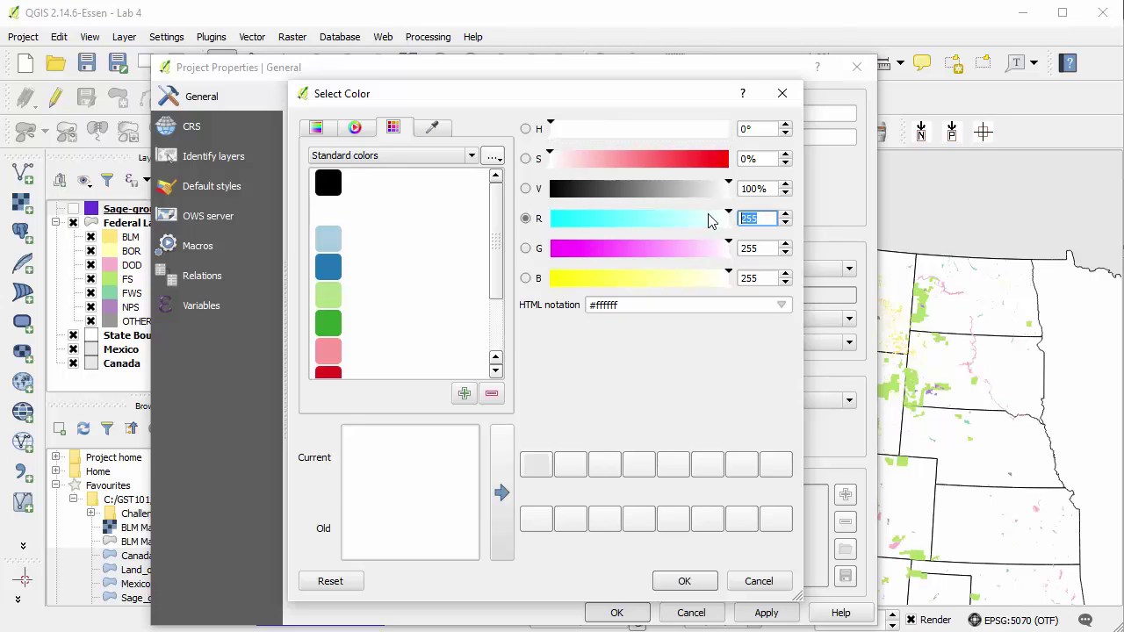
{"action": "type", "text": "225"}
{"action": "key", "text": "Tab"}
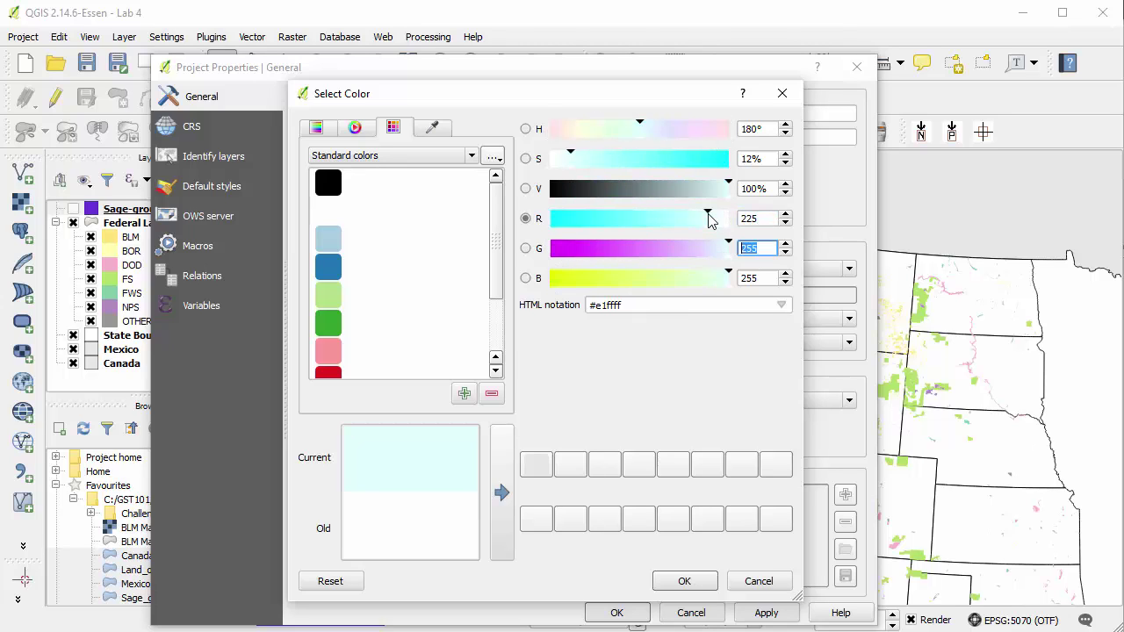
{"action": "key", "text": "Tab"}
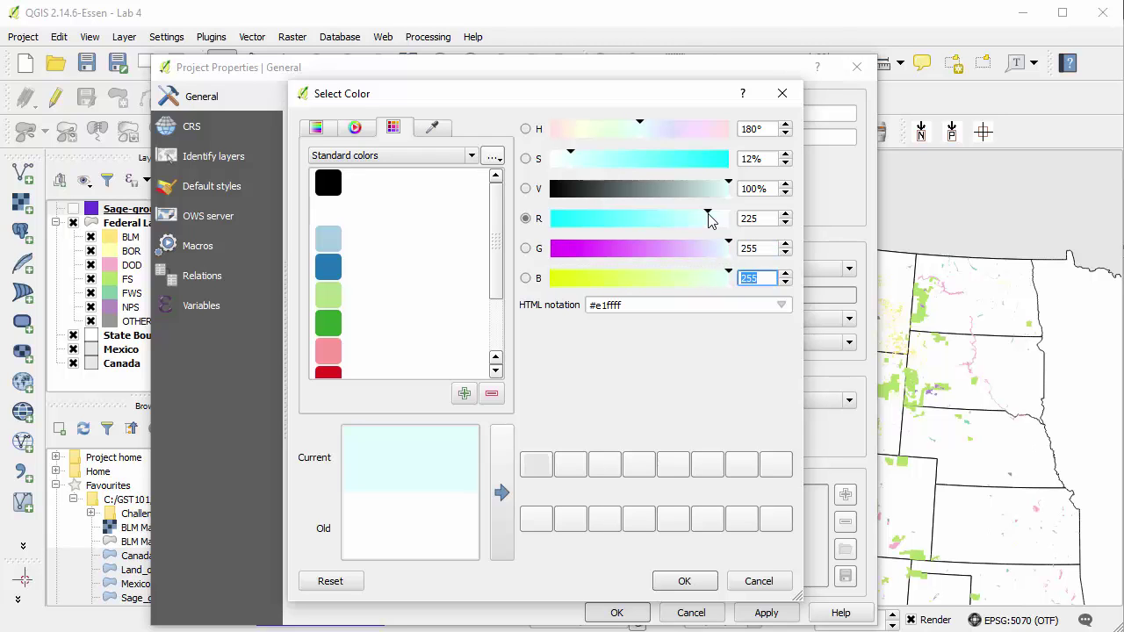
{"action": "left_click", "coordinate": [683, 581]}
{"action": "left_click", "coordinate": [626, 612]}
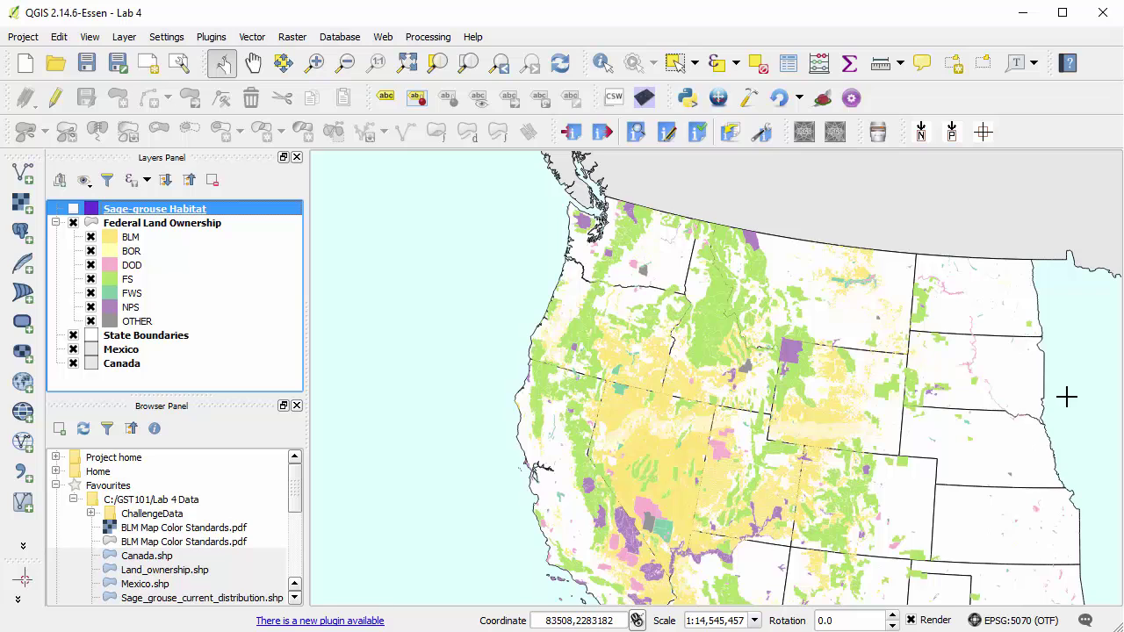
- Add Western_states.shp from the Lab 4 Data folder above the Sage-grouse Habitat layer, and select the new layer
{"action": "left_click_drag", "start_coordinate": [291, 494], "coordinate": [292, 507]}
{"action": "left_click", "coordinate": [236, 566]}
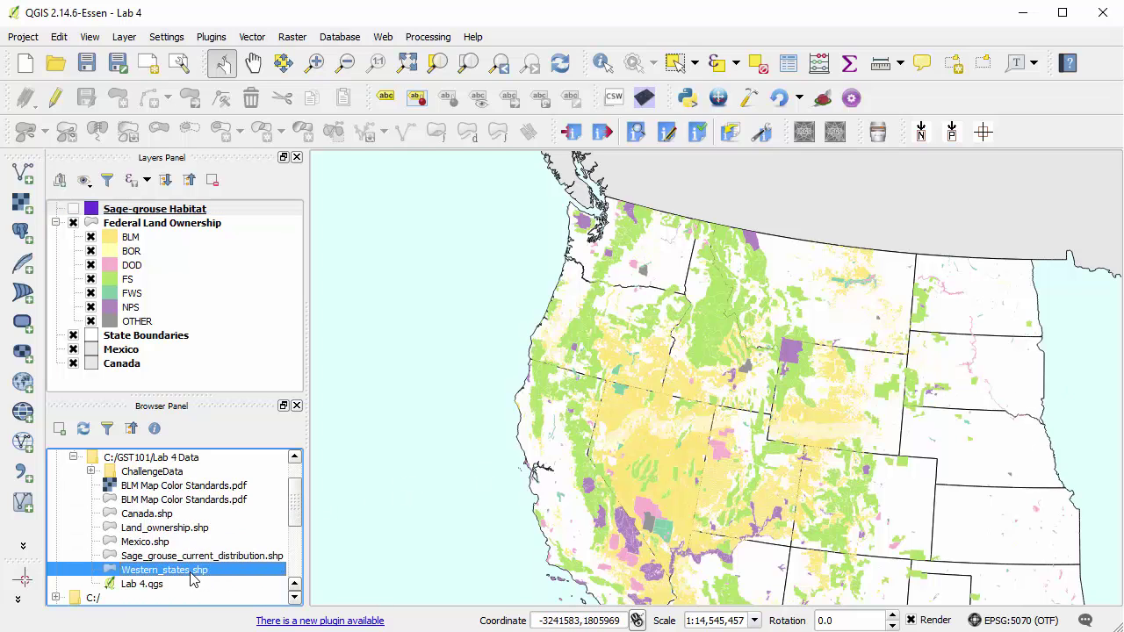
{"action": "left_click_drag", "start_coordinate": [192, 573], "coordinate": [154, 213]}
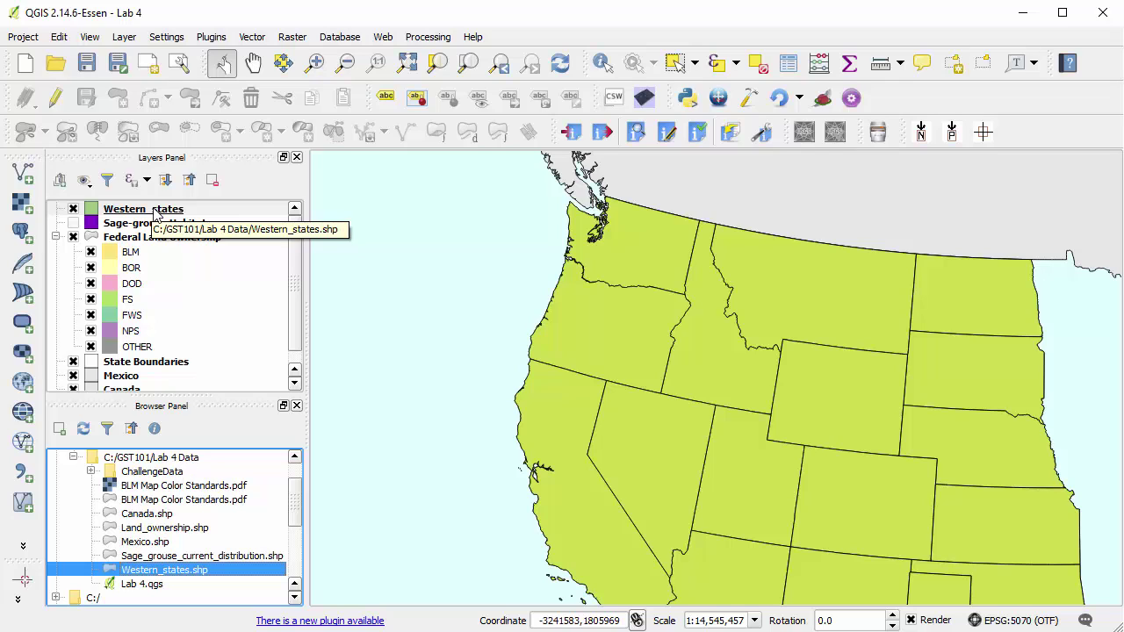
{"action": "left_click", "coordinate": [155, 215]}
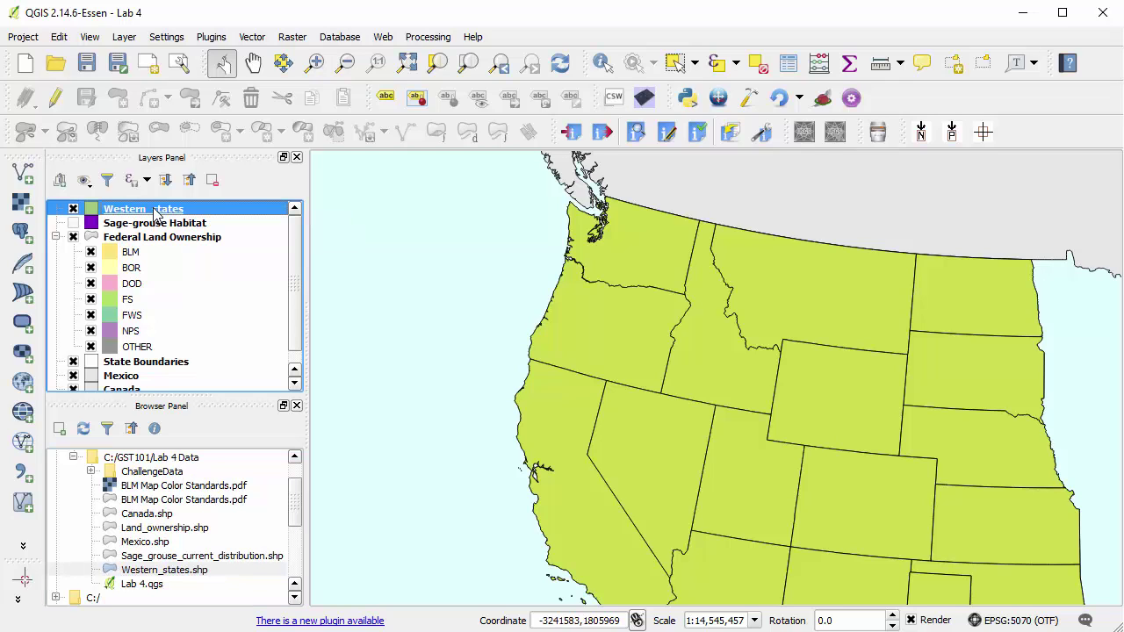
- Set the Western_states simple fill's style to No Brush, accept the layer style, and compare the map with the layer hidden and shown
{"action": "double_click", "coordinate": [155, 212]}
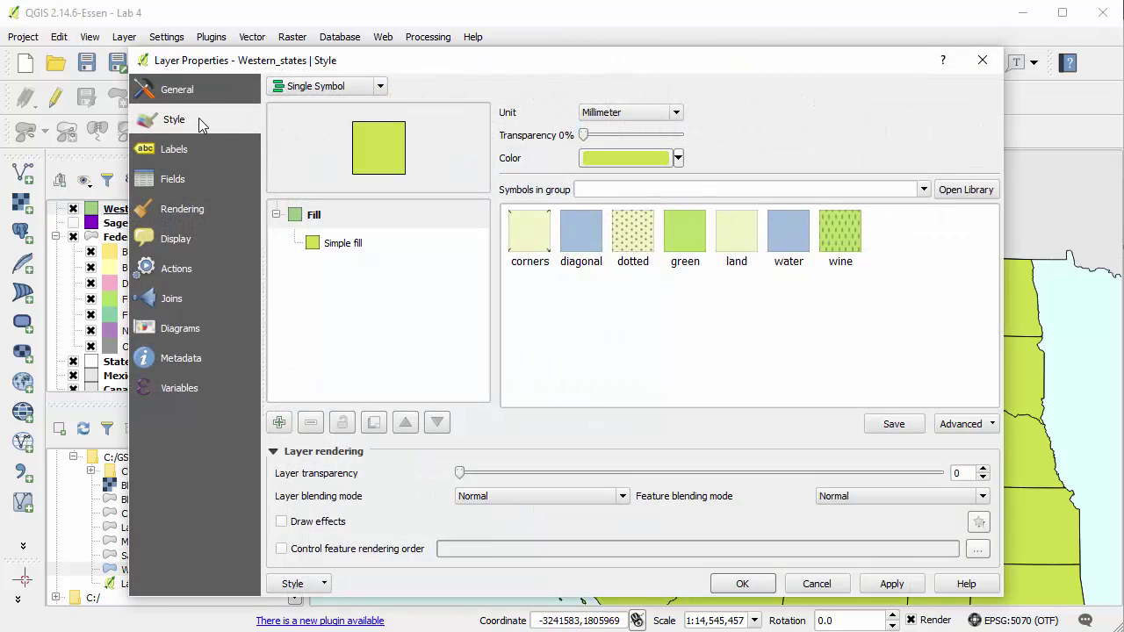
{"action": "left_click", "coordinate": [391, 253]}
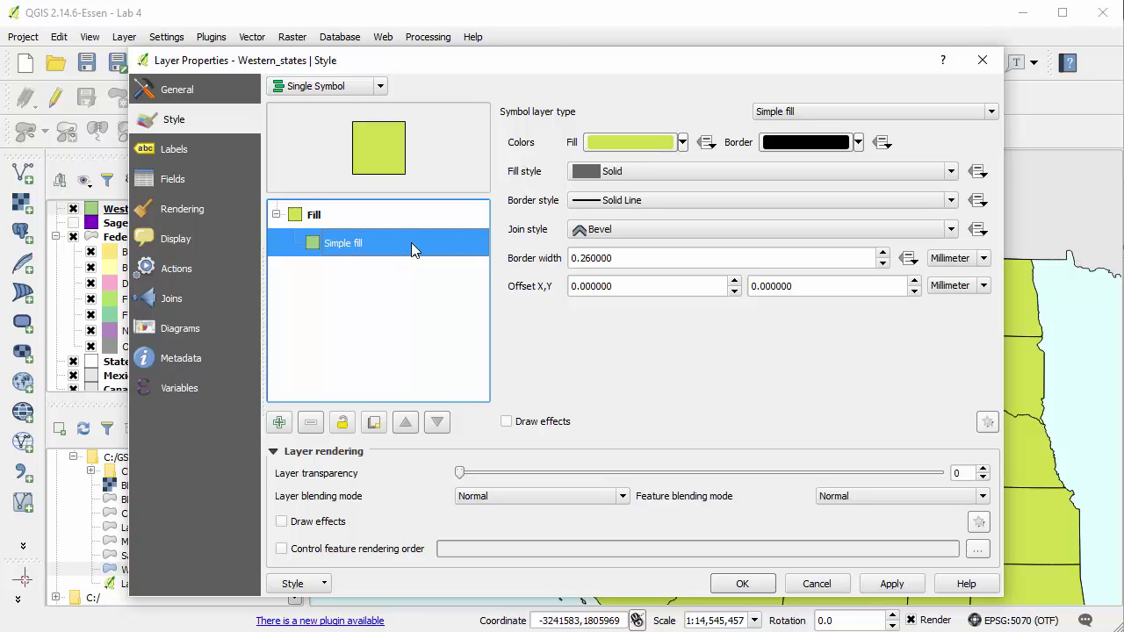
{"action": "left_click", "coordinate": [615, 172]}
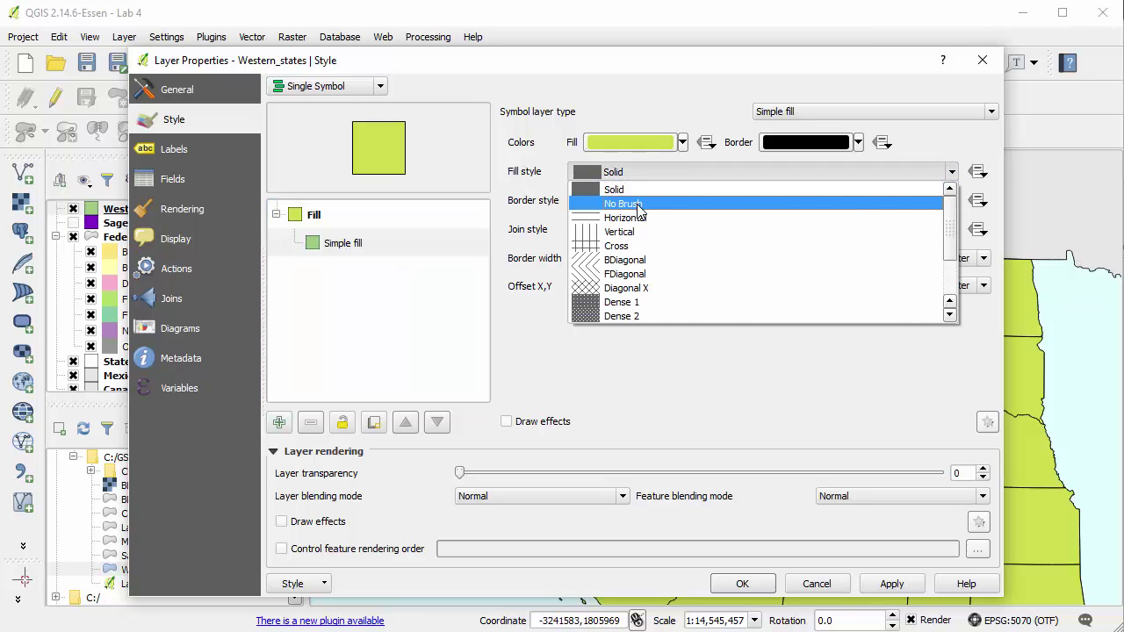
{"action": "left_click", "coordinate": [639, 207]}
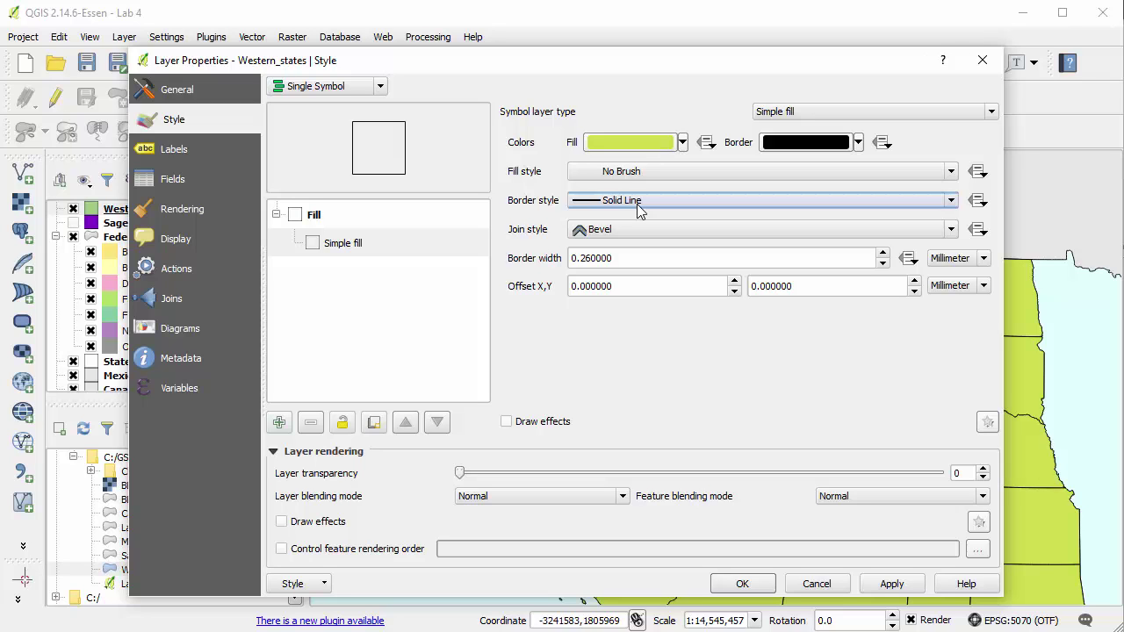
{"action": "left_click", "coordinate": [760, 585]}
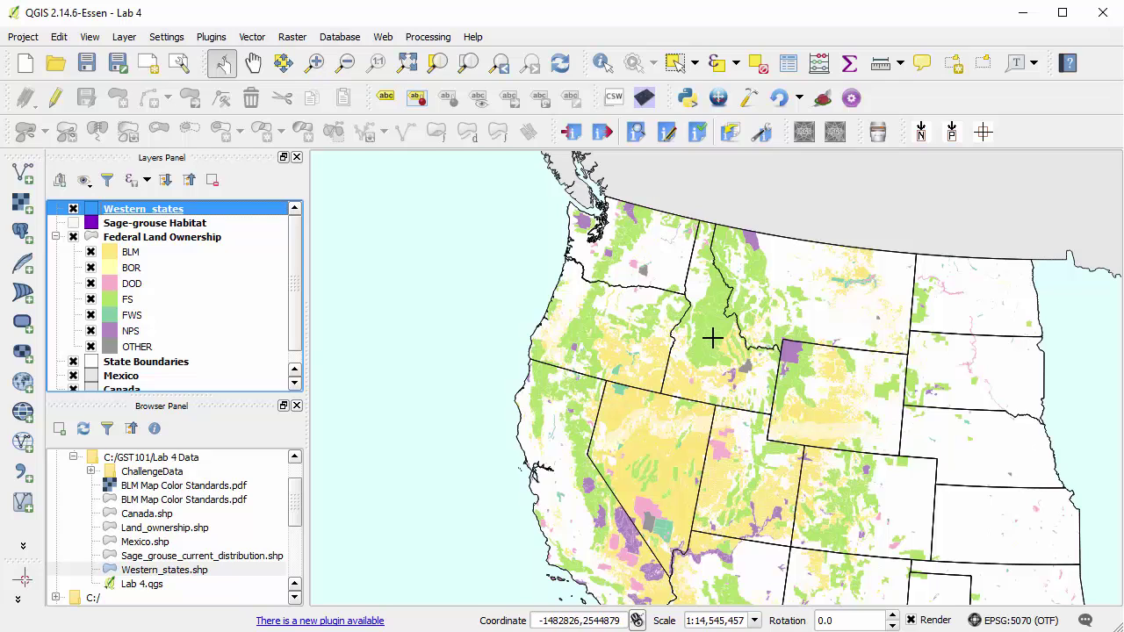
{"action": "left_click", "coordinate": [73, 209]}
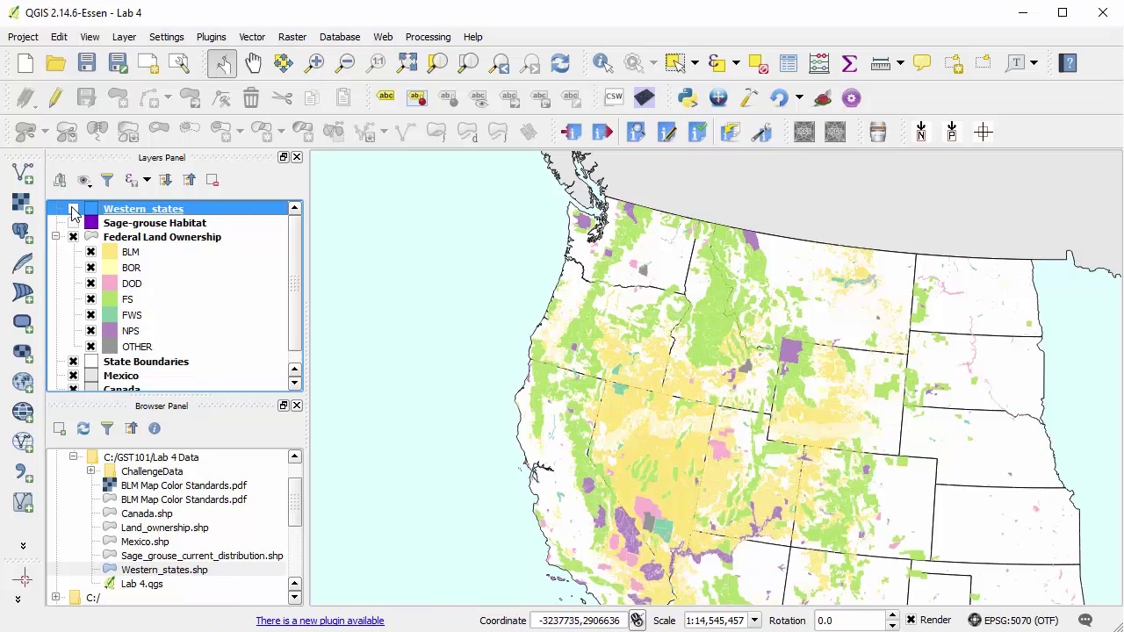
{"action": "left_click", "coordinate": [73, 209]}
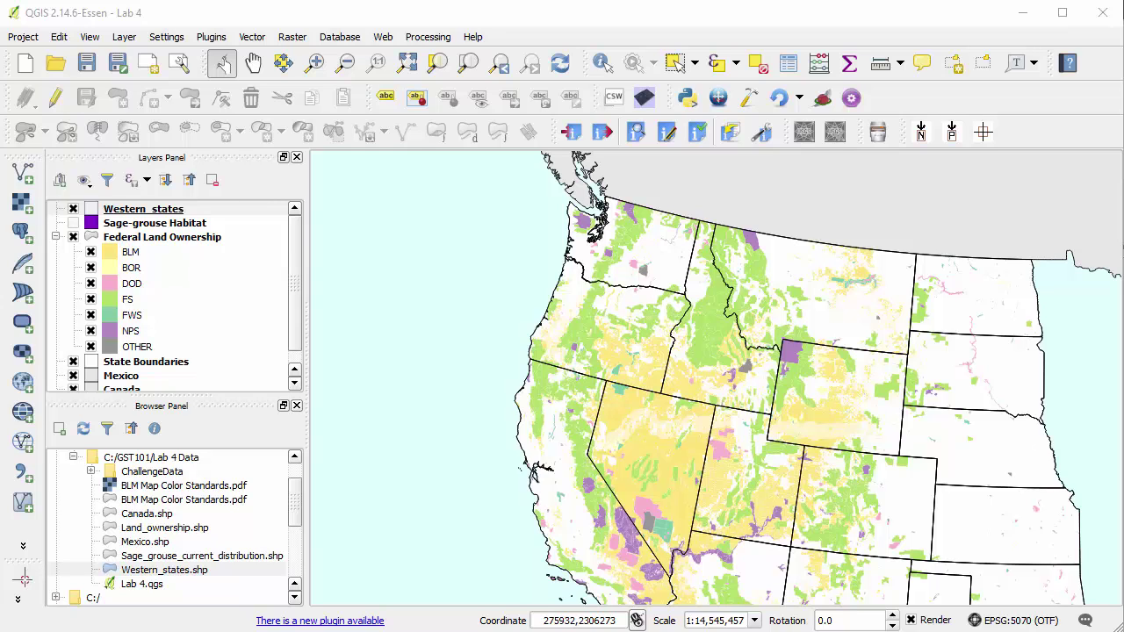
- Show the Sage-grouse Habitat layer and set its simple fill color to bright purple with red 170, green 0, blue 255
{"action": "left_click", "coordinate": [73, 223]}
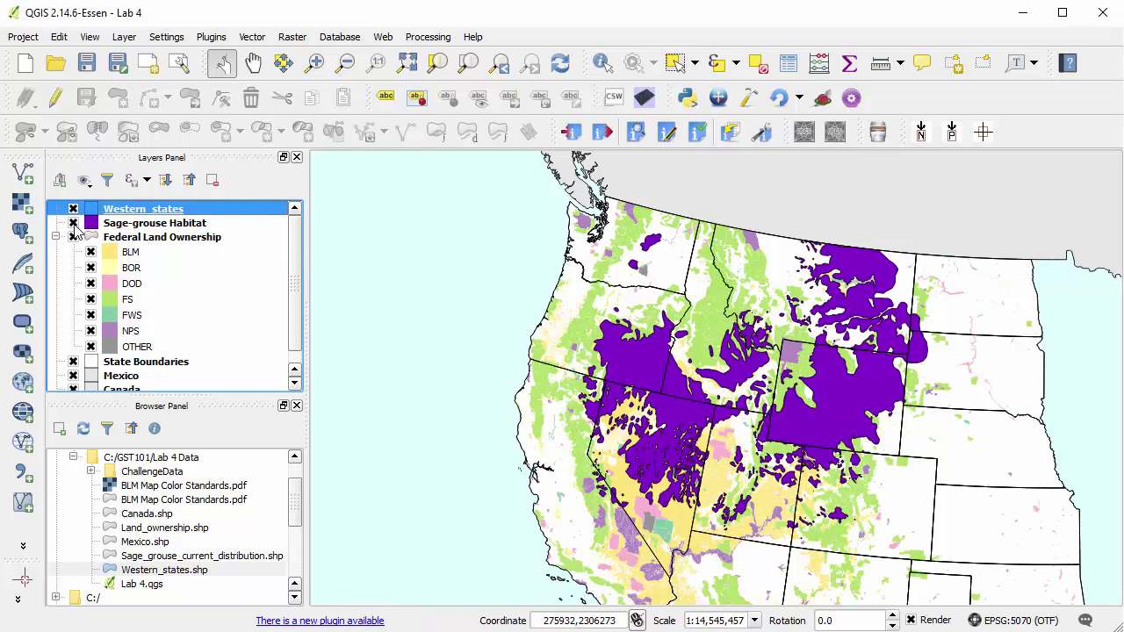
{"action": "left_click", "coordinate": [162, 227]}
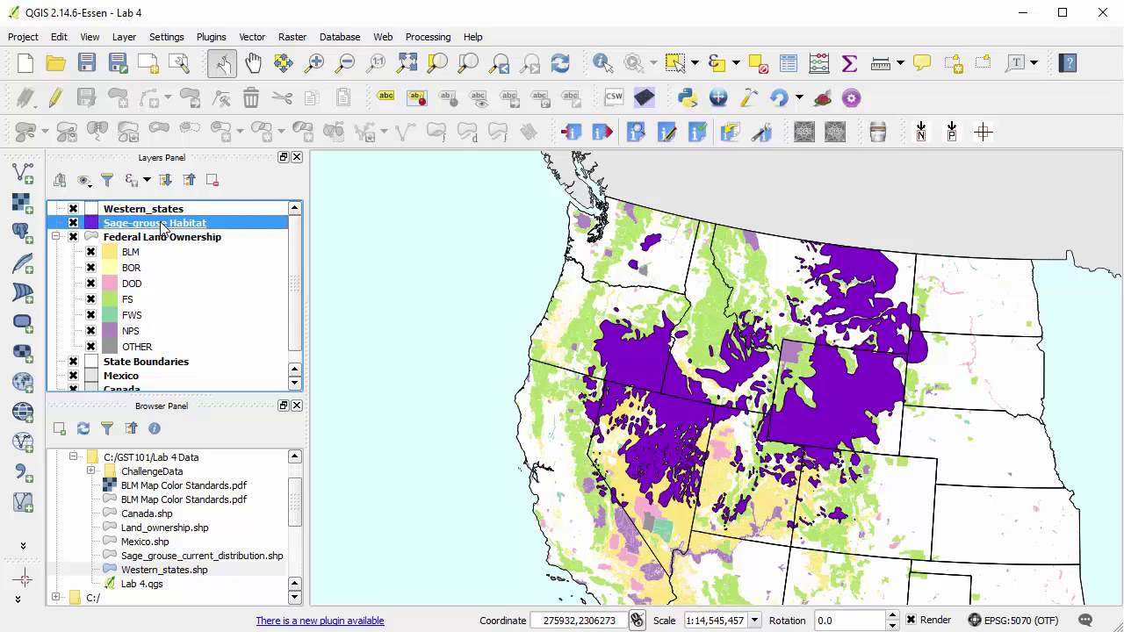
{"action": "double_click", "coordinate": [162, 227]}
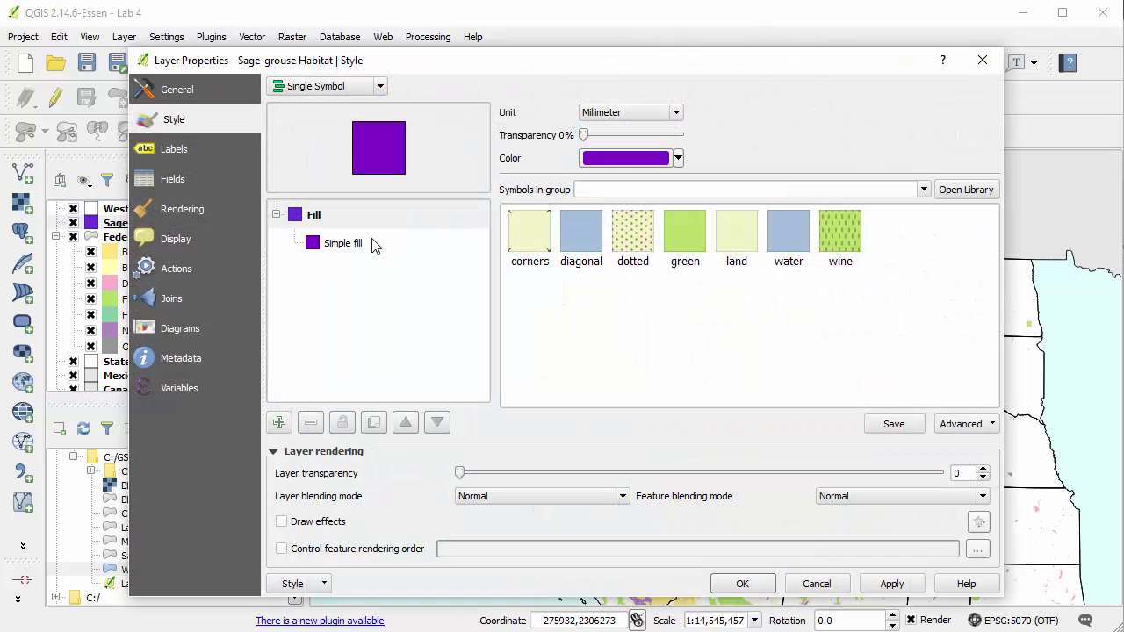
{"action": "left_click", "coordinate": [398, 251]}
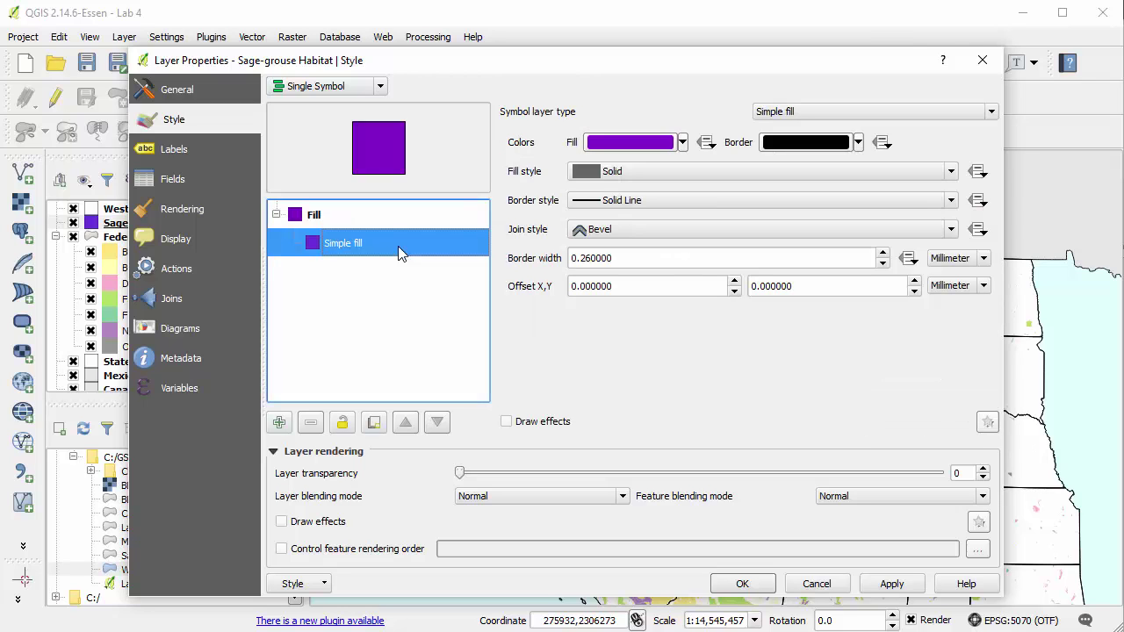
{"action": "left_click", "coordinate": [621, 152]}
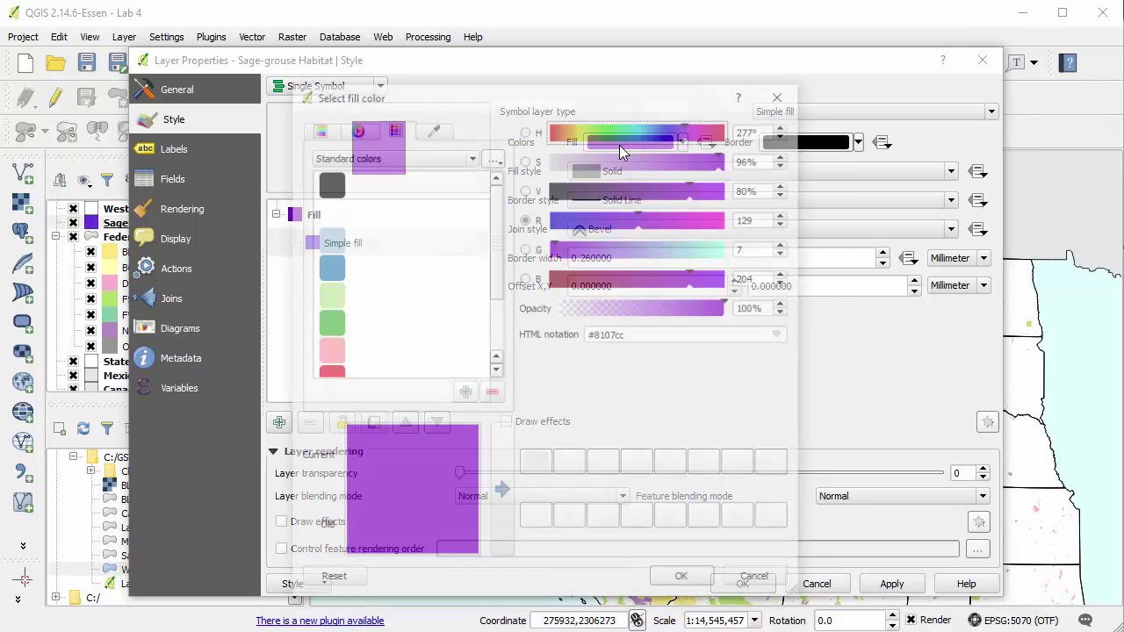
{"action": "double_click", "coordinate": [746, 218]}
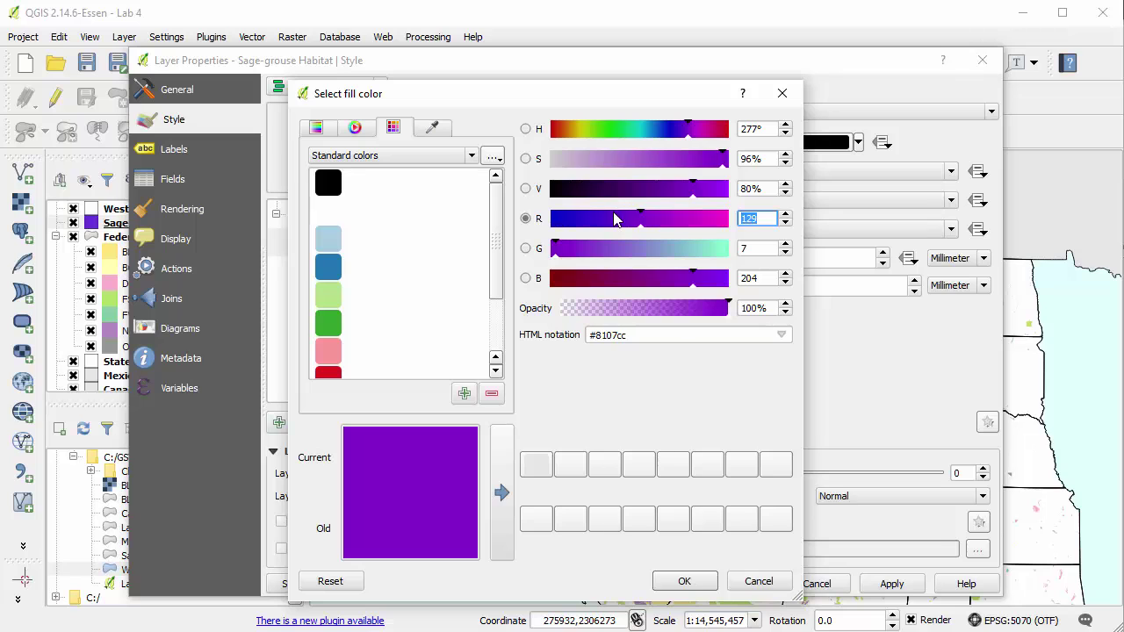
{"action": "type", "text": "170"}
{"action": "key", "text": "Tab"}
{"action": "type", "text": "0"}
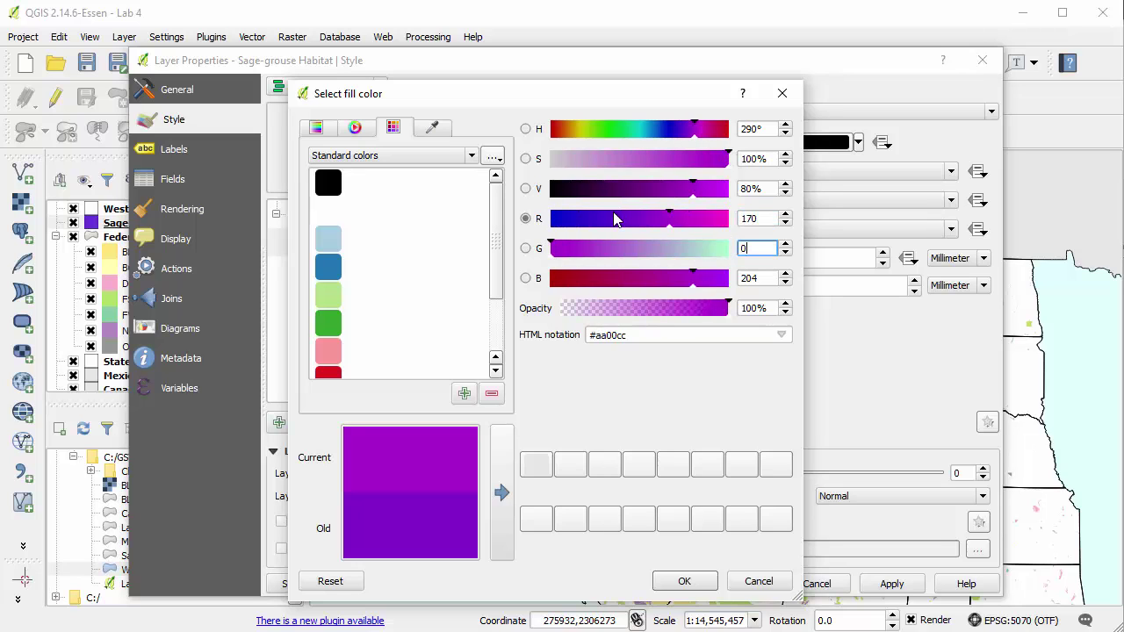
{"action": "key", "text": "Tab"}
{"action": "type", "text": "255"}
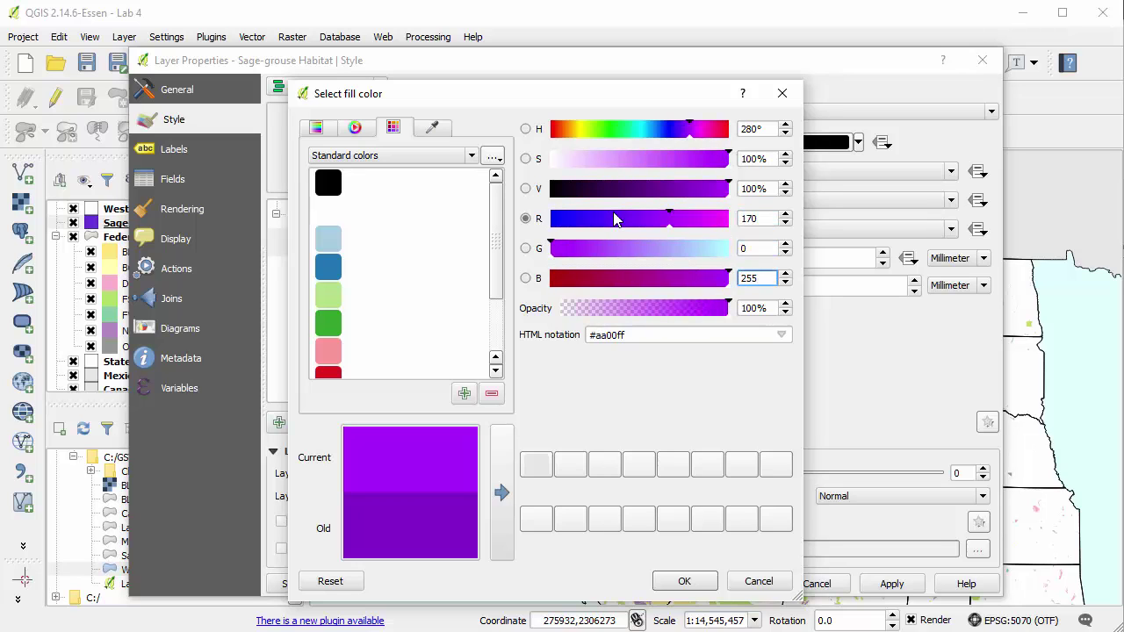
{"action": "key", "text": "Return"}
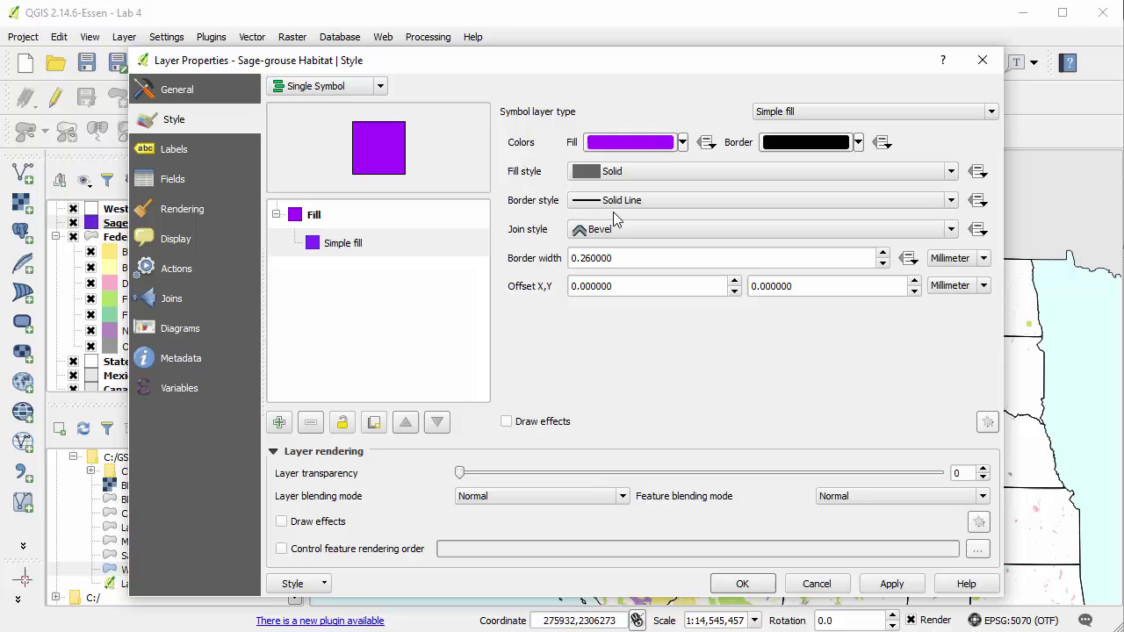
- Set the Sage-grouse Habitat border color to a darker purple with red 142, green 0, blue 213
{"action": "left_click", "coordinate": [801, 147]}
{"action": "key", "text": "Tab"}
{"action": "key", "text": "Tab"}
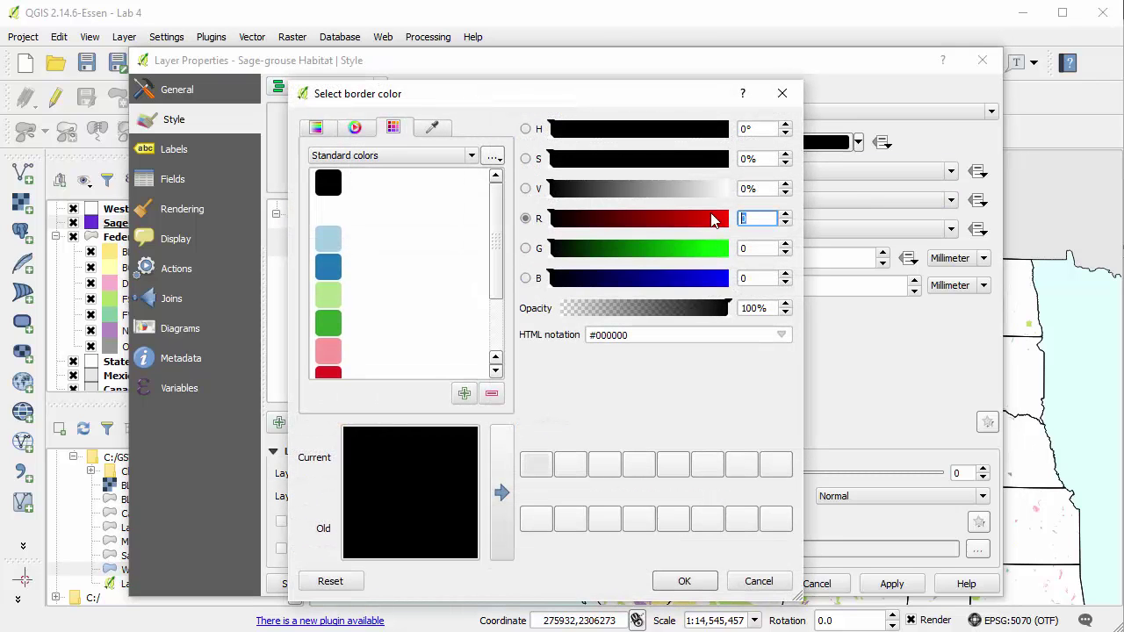
{"action": "type", "text": "142"}
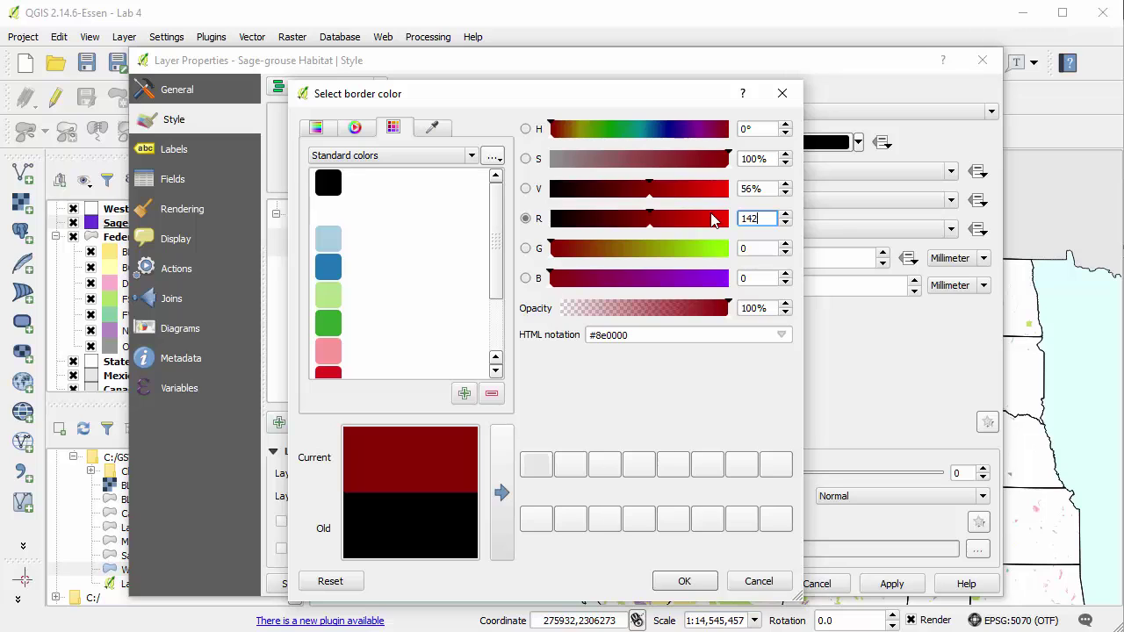
{"action": "key", "text": "Tab"}
{"action": "key", "text": "Tab"}
{"action": "type", "text": "213"}
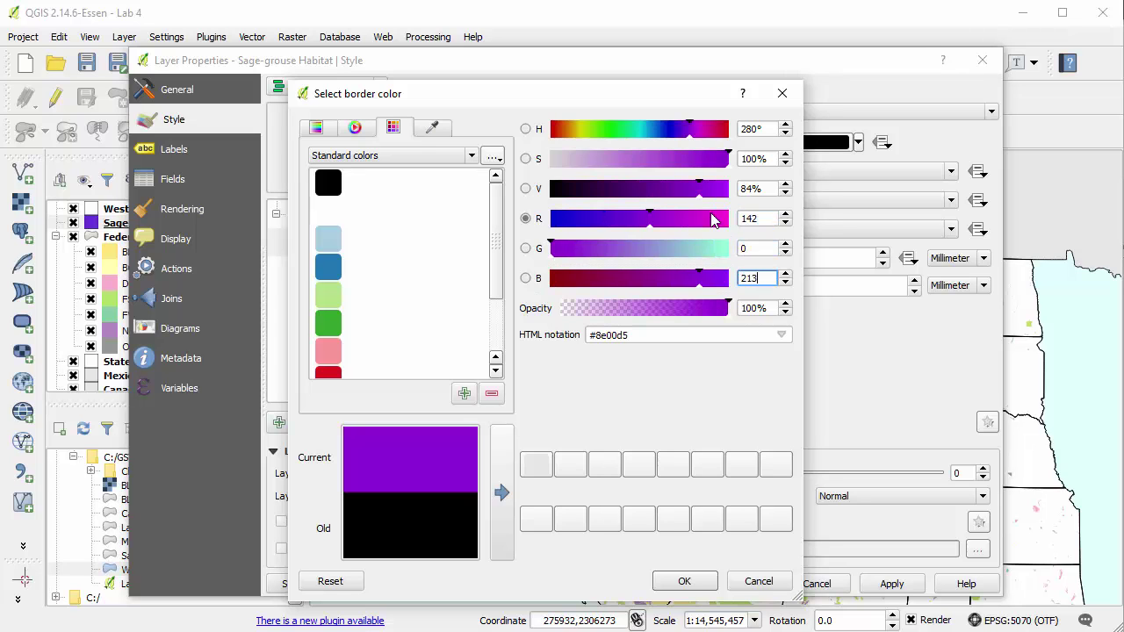
{"action": "key", "text": "Return"}
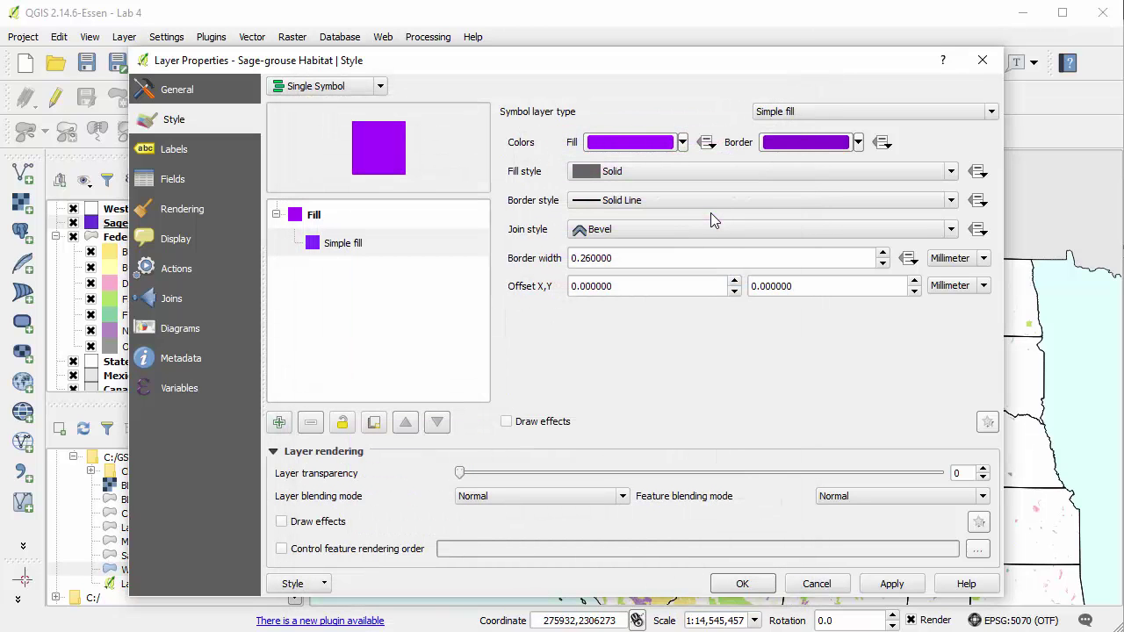
- Set the Sage-grouse Habitat fill style to FDiagonal hatching and the border width to 0.46 mm
{"action": "left_click", "coordinate": [656, 174]}
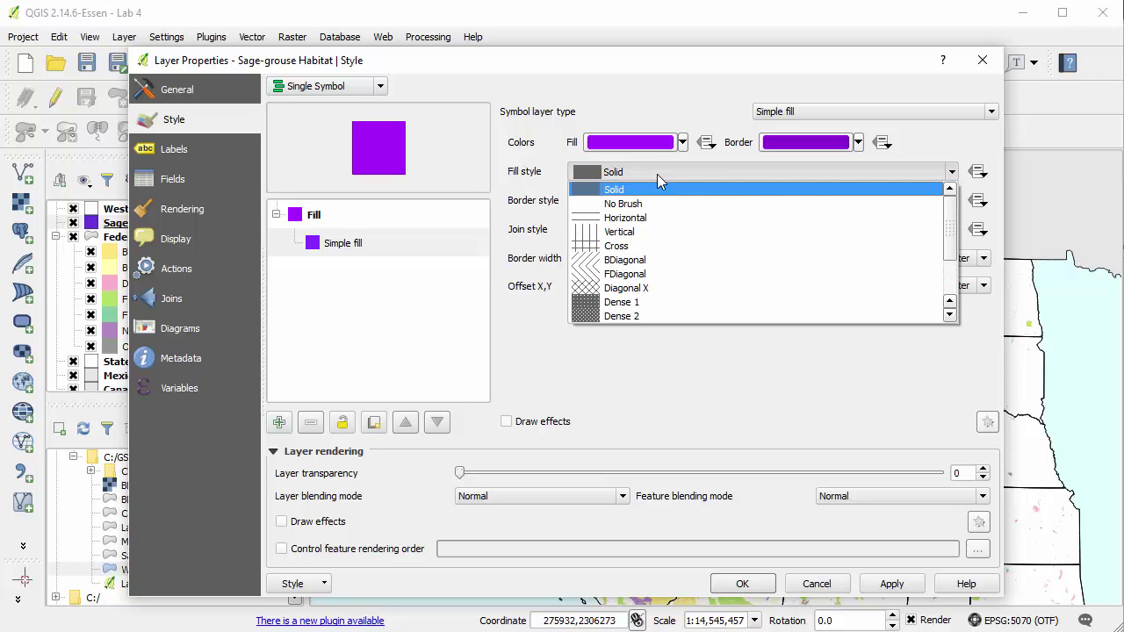
{"action": "left_click", "coordinate": [665, 275]}
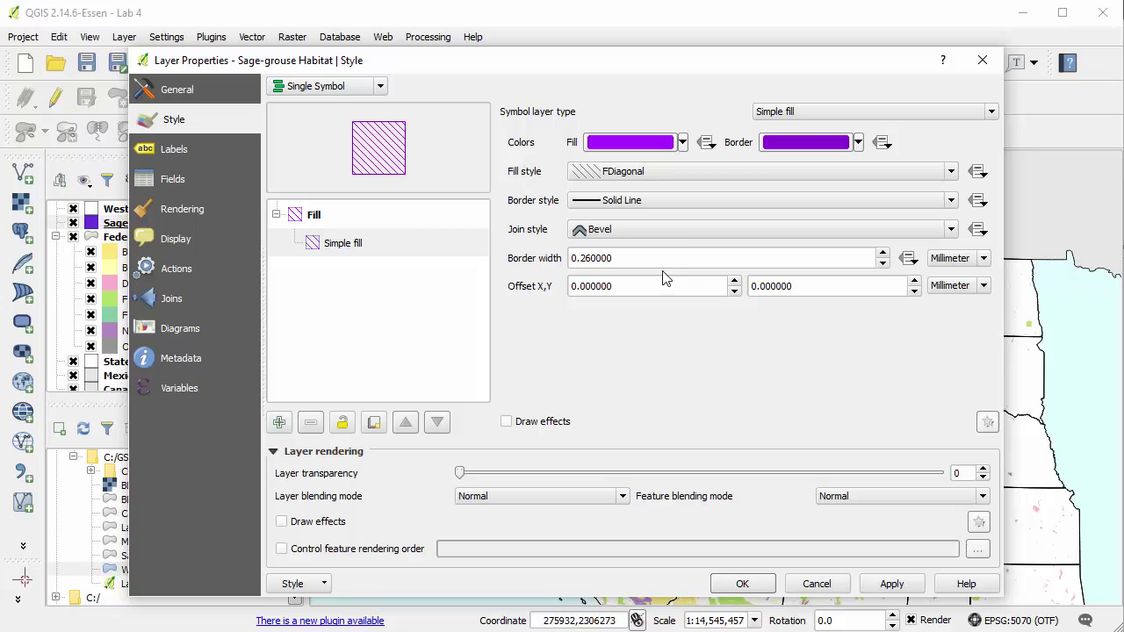
{"action": "left_click", "coordinate": [581, 257]}
{"action": "key", "text": "ctrl+a"}
{"action": "key", "text": "BackSpace"}
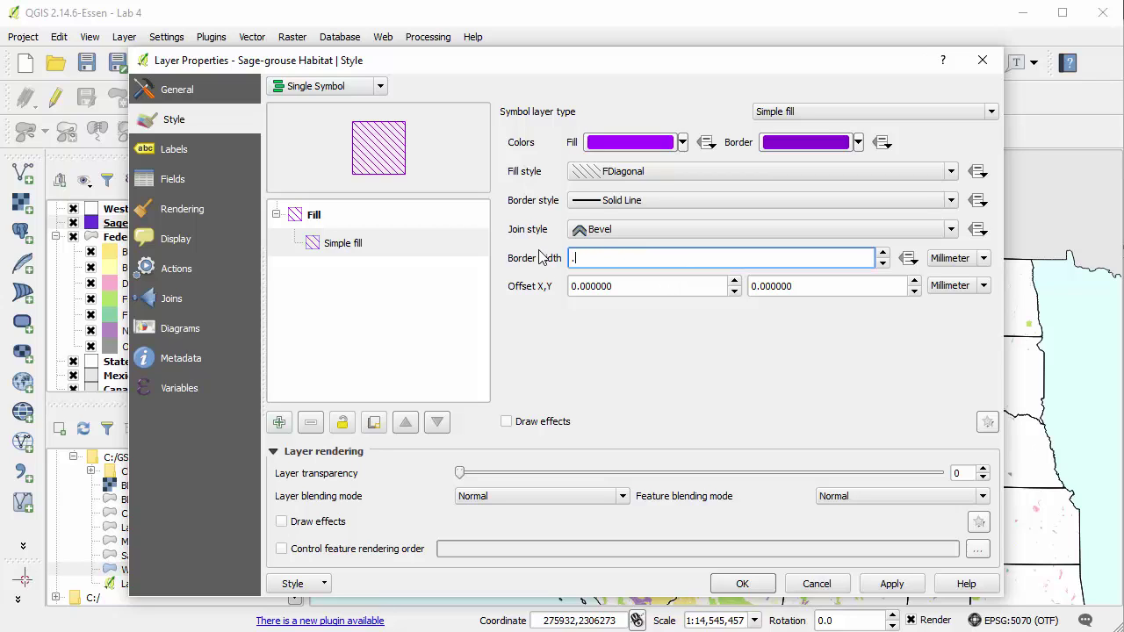
{"action": "type", "text": ".46"}
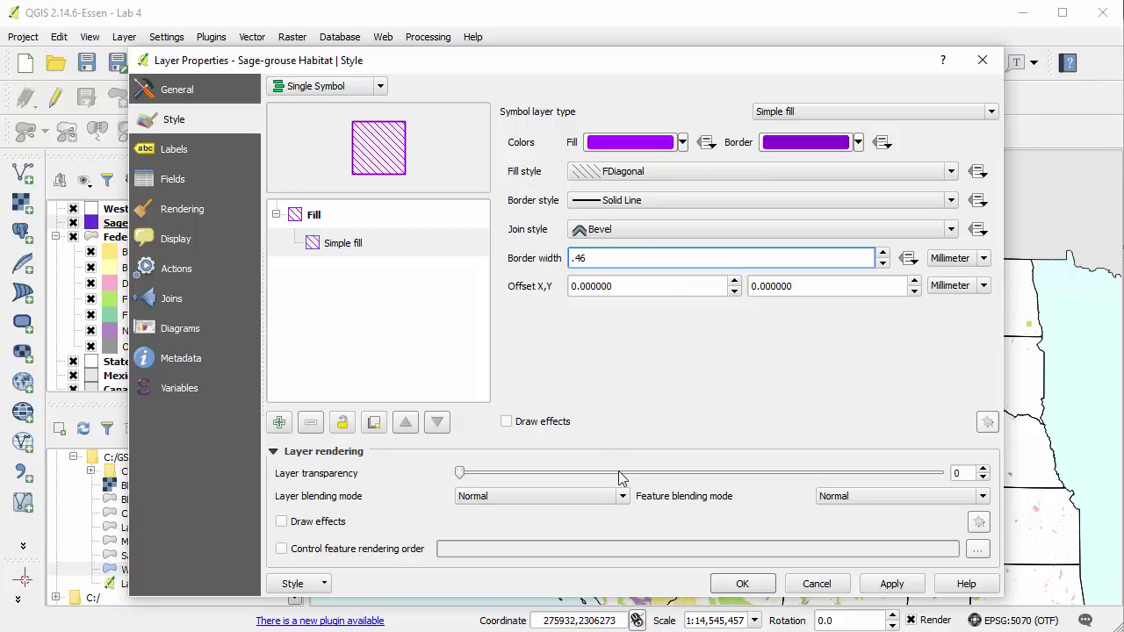
- Accept the Sage-grouse Habitat layer's style and save the Lab 4 project
{"action": "left_click", "coordinate": [742, 584]}
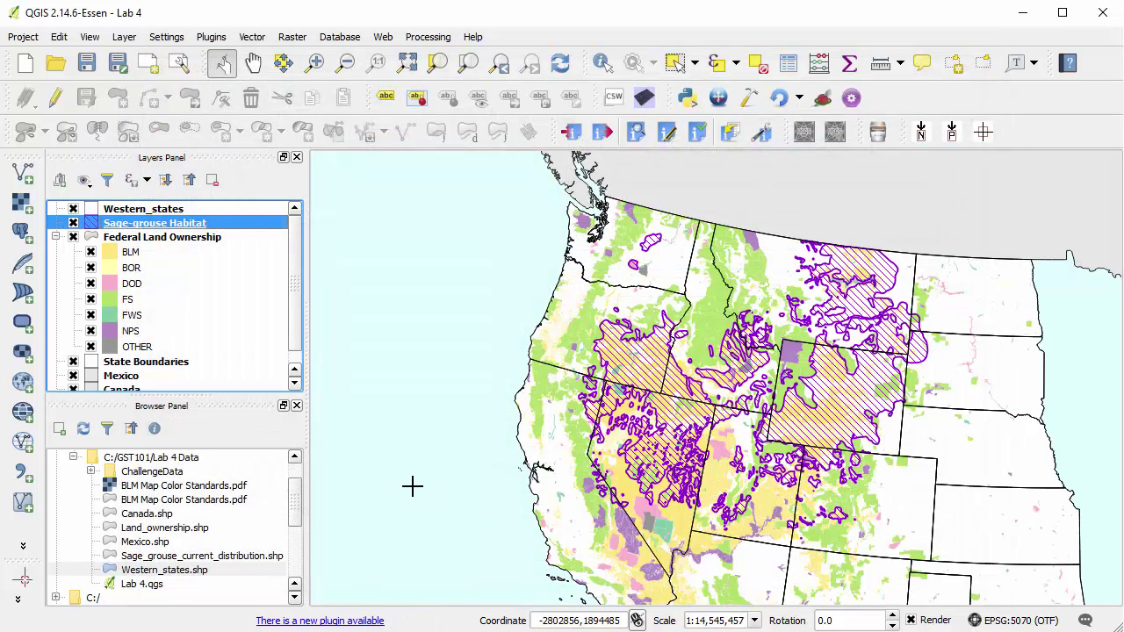
{"action": "left_click", "coordinate": [22, 37]}
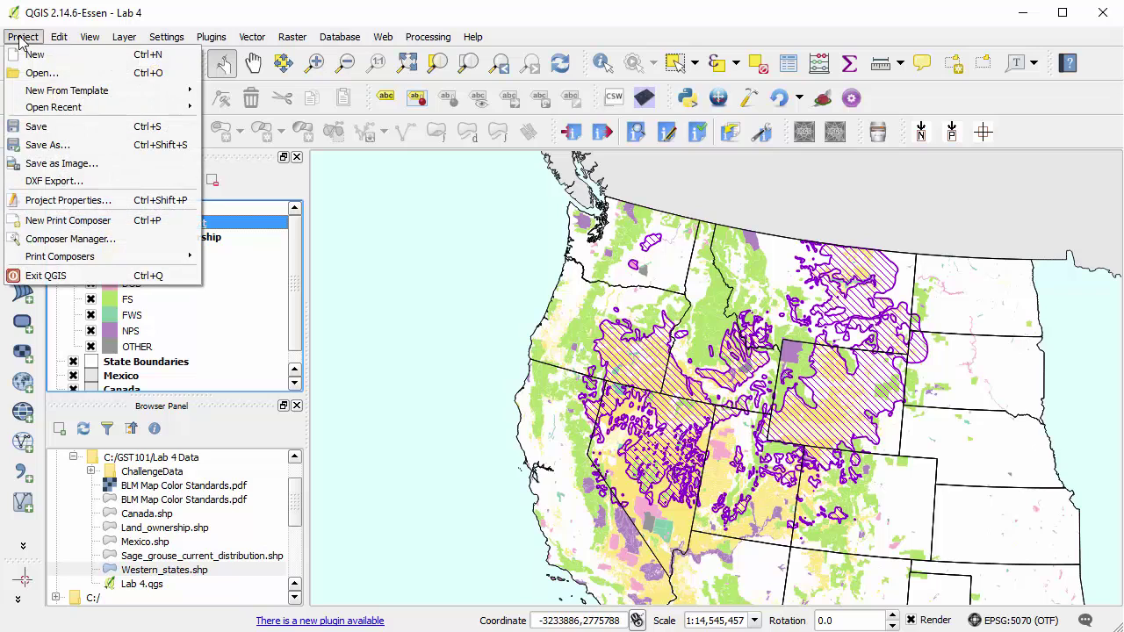
{"action": "left_click", "coordinate": [75, 126]}
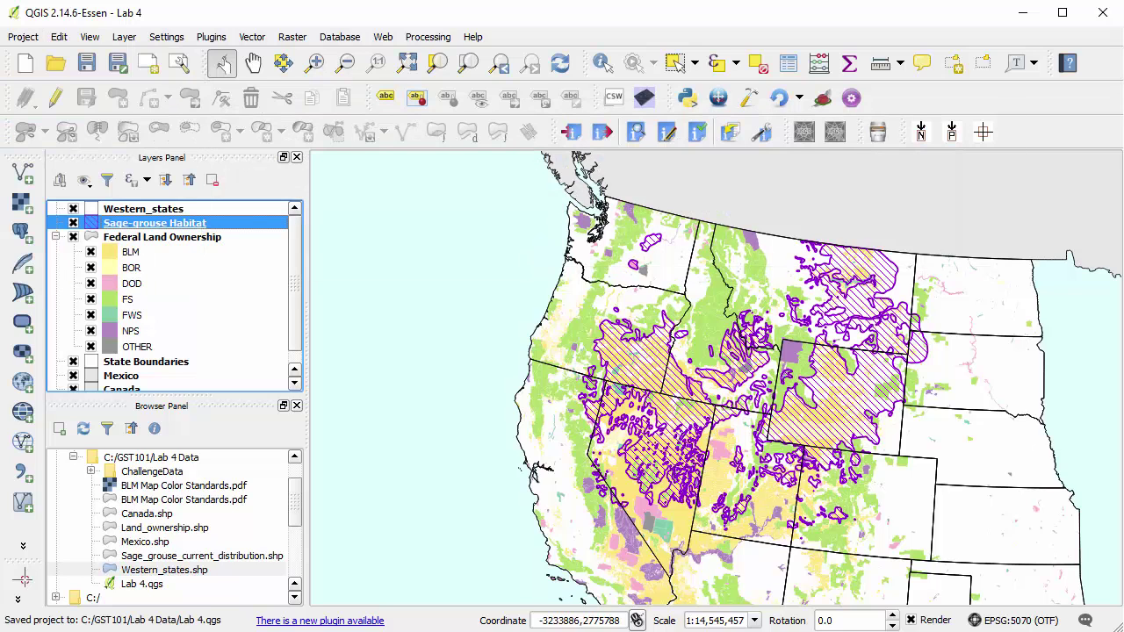